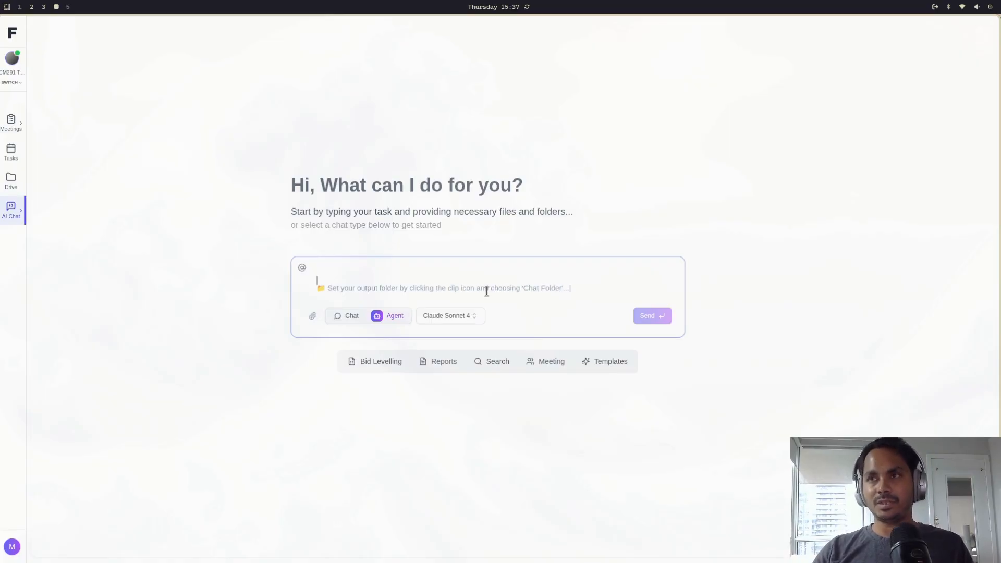
Step: Open the project file browser for attachments and go to the expense folder inside root
{"action": "left_click", "coordinate": [312, 316]}
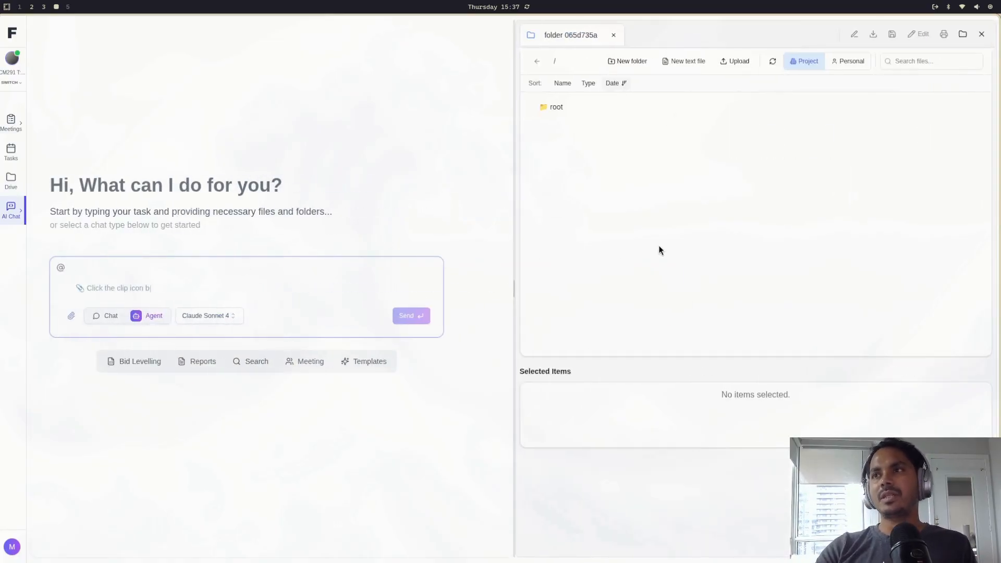
{"action": "left_click", "coordinate": [613, 35]}
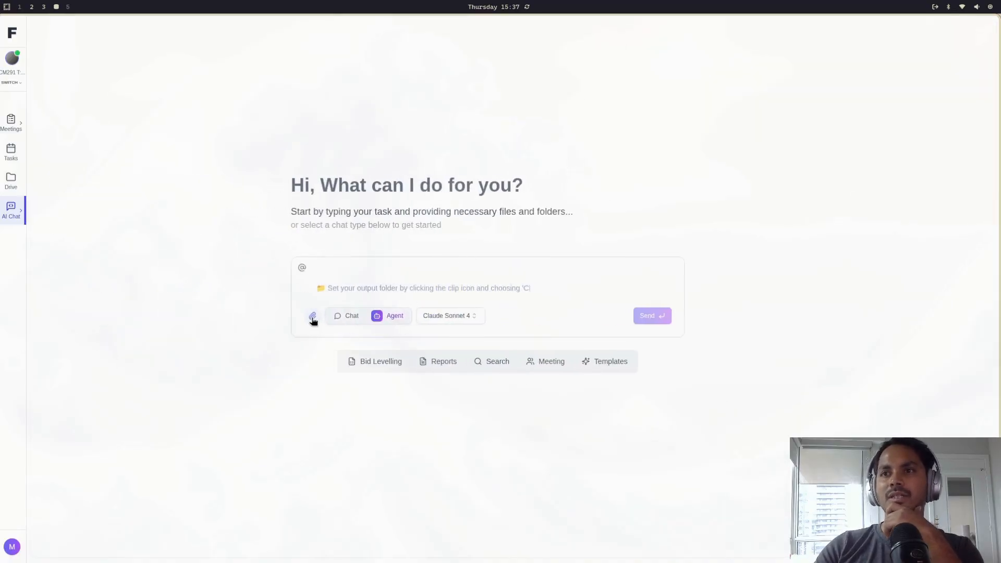
{"action": "left_click", "coordinate": [312, 316]}
{"action": "left_click", "coordinate": [545, 116]}
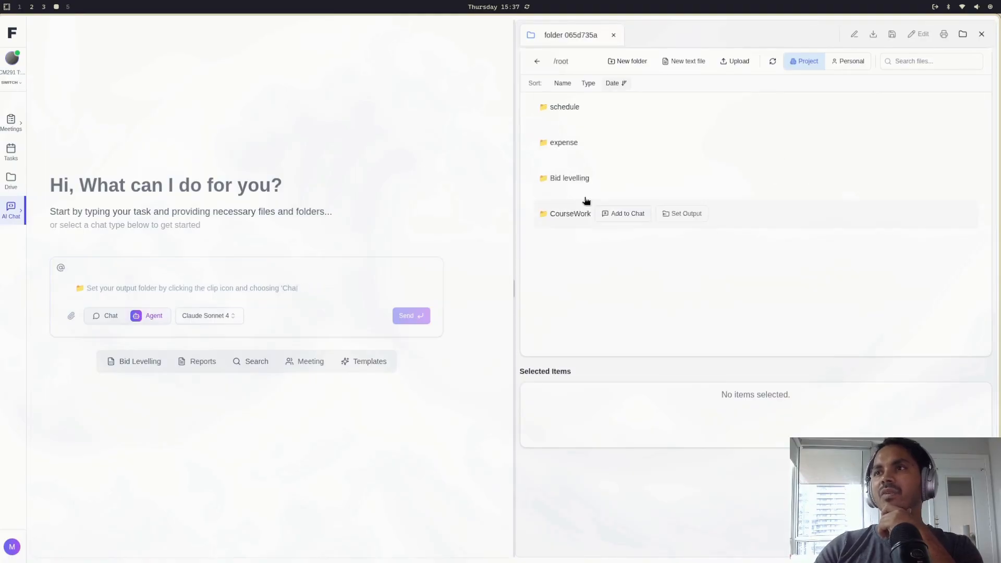
{"action": "left_click", "coordinate": [555, 146]}
{"action": "scroll", "coordinate": [613, 270], "scroll_direction": "down", "scroll_amount": 3}
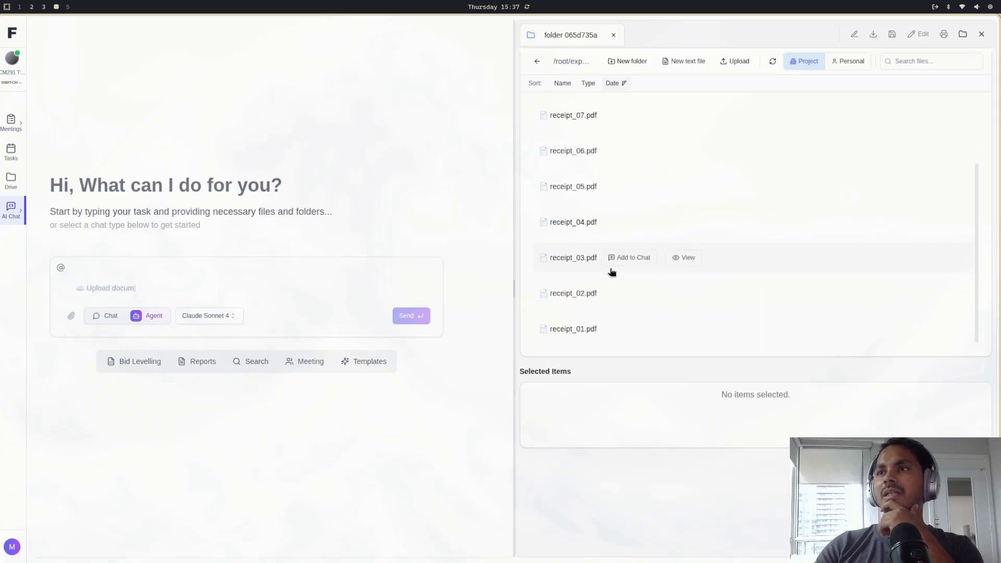
{"action": "scroll", "coordinate": [607, 297], "scroll_direction": "down", "scroll_amount": 2}
{"action": "mouse_move", "coordinate": [574, 330]}
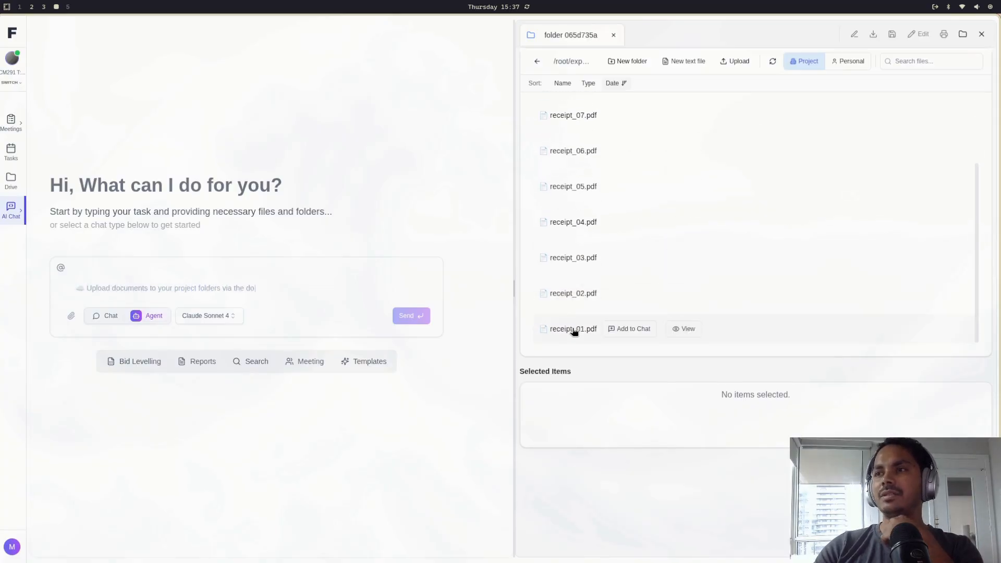
Step: View receipt_01.pdf enlarged to read its purchase details, and close it
{"action": "left_click", "coordinate": [686, 330]}
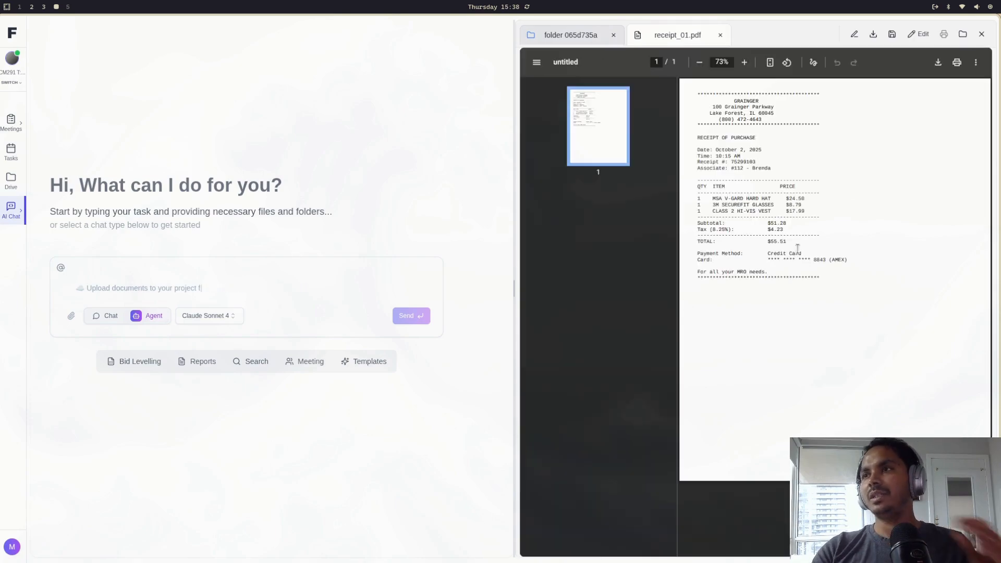
{"action": "scroll", "coordinate": [787, 242], "scroll_direction": "up", "scroll_amount": 3, "text": "ctrl"}
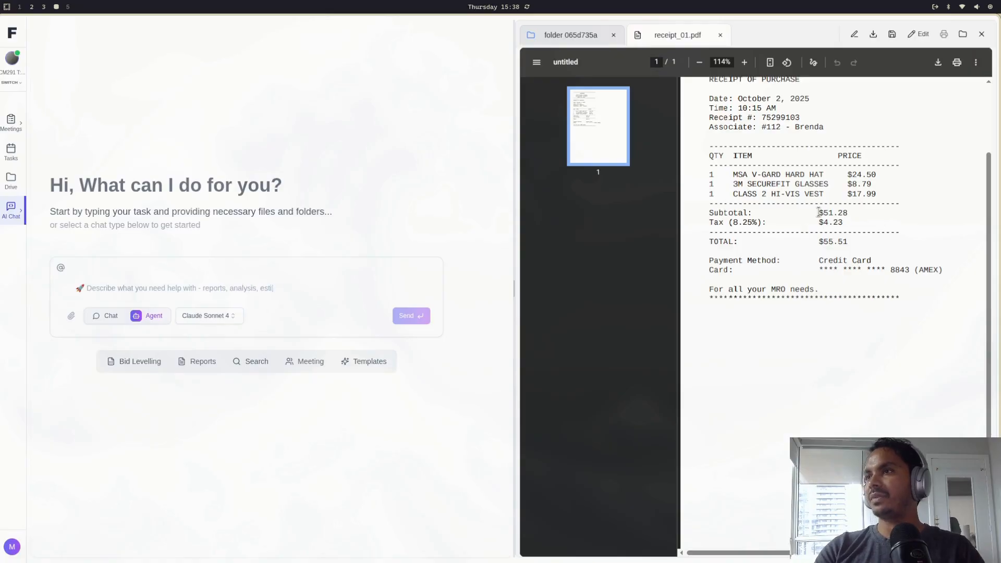
{"action": "scroll", "coordinate": [866, 270], "scroll_direction": "up", "scroll_amount": 3}
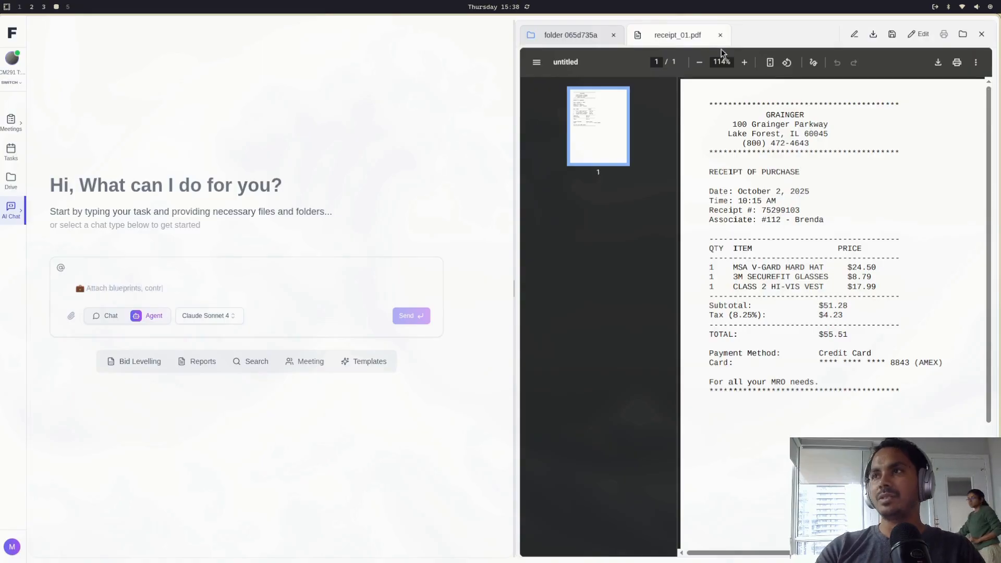
{"action": "left_click", "coordinate": [720, 35]}
Step: View receipt_08.pdf from the expense folder to check the trip receipt, and close it
{"action": "scroll", "coordinate": [599, 250], "scroll_direction": "down", "scroll_amount": 1}
{"action": "scroll", "coordinate": [603, 210], "scroll_direction": "up", "scroll_amount": 1}
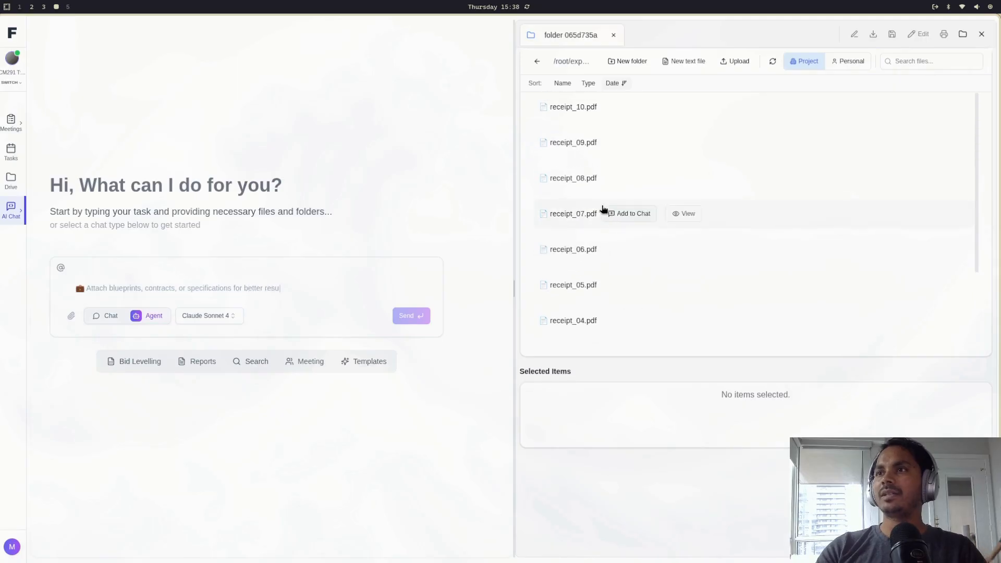
{"action": "left_click", "coordinate": [684, 179]}
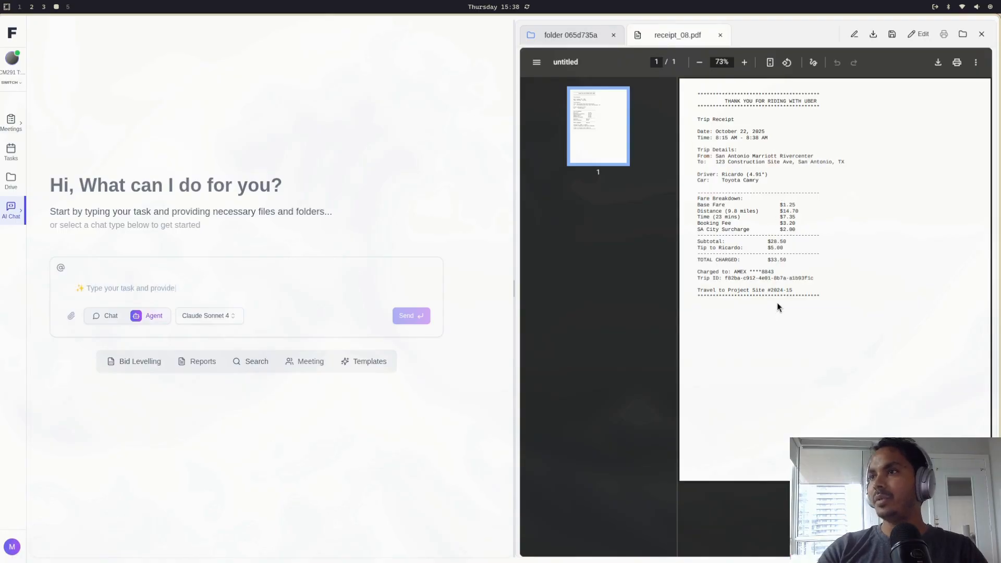
{"action": "left_click", "coordinate": [720, 35]}
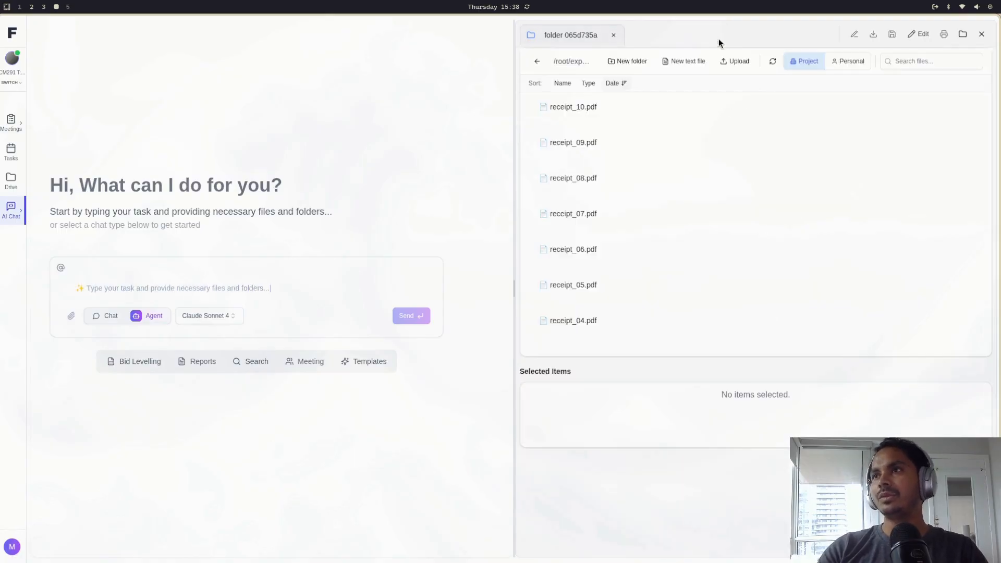
Step: Add receipt_01.pdf through receipt_05.pdf from the expense folder to the chat
{"action": "scroll", "coordinate": [688, 225], "scroll_direction": "down", "scroll_amount": 3}
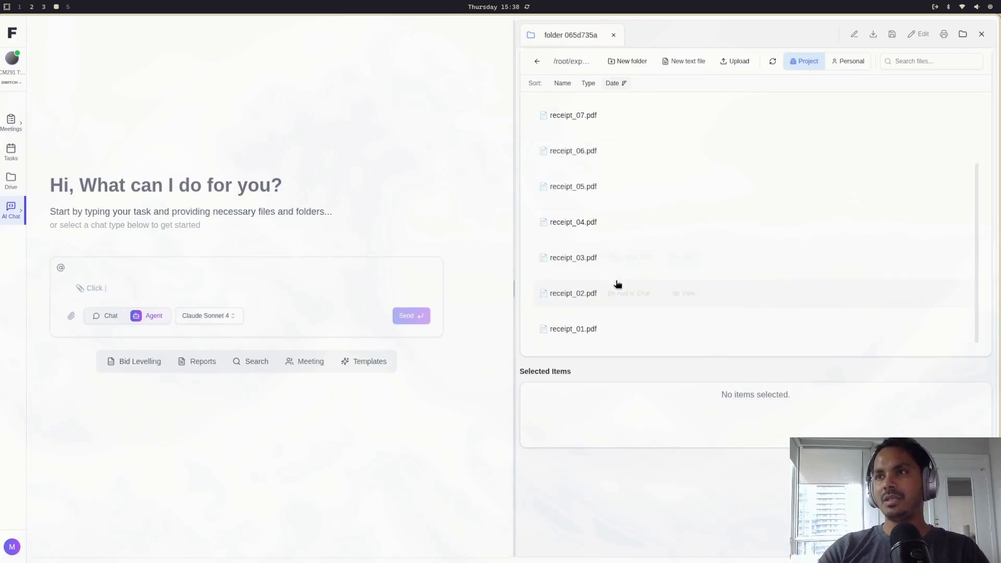
{"action": "mouse_move", "coordinate": [619, 269]}
{"action": "scroll", "coordinate": [621, 267], "scroll_direction": "up", "scroll_amount": 2}
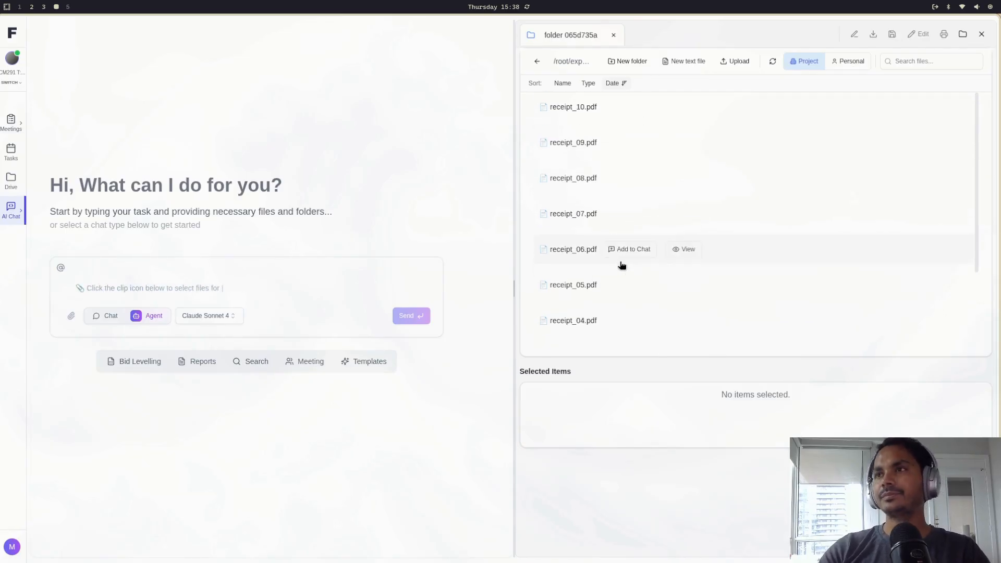
{"action": "scroll", "coordinate": [620, 269], "scroll_direction": "down", "scroll_amount": 2}
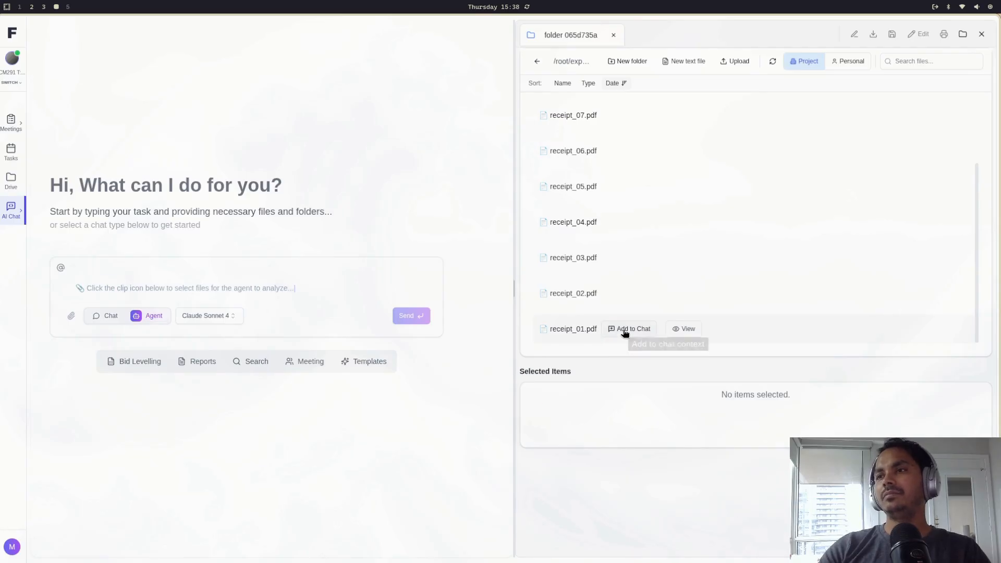
{"action": "left_click", "coordinate": [627, 328]}
{"action": "left_click", "coordinate": [617, 295]}
{"action": "left_click", "coordinate": [618, 258]}
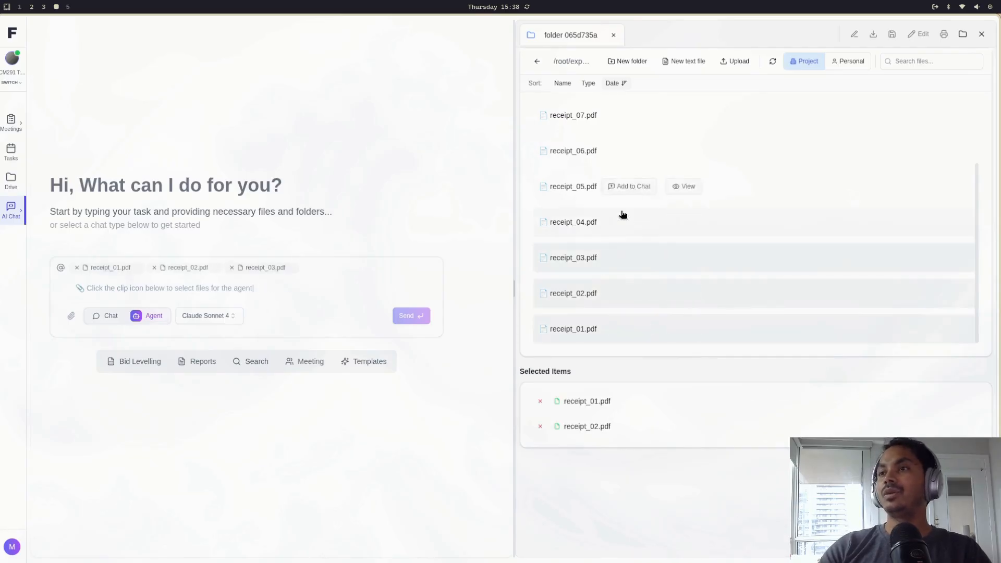
{"action": "left_click", "coordinate": [619, 223]}
{"action": "left_click", "coordinate": [617, 188]}
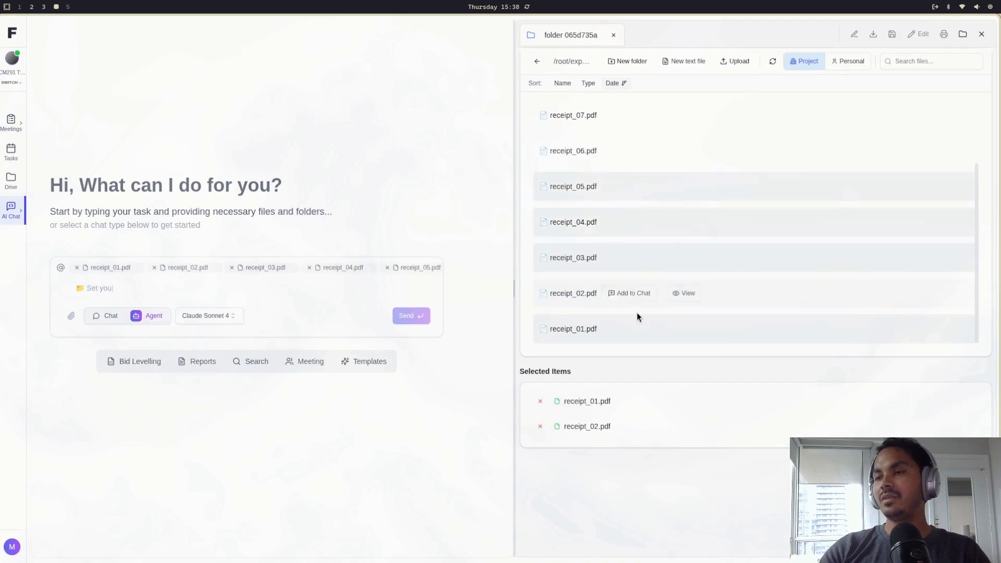
Step: Remove all five receipts from the selected items
{"action": "left_click", "coordinate": [539, 403]}
{"action": "left_click", "coordinate": [539, 402]}
{"action": "left_click", "coordinate": [539, 402]}
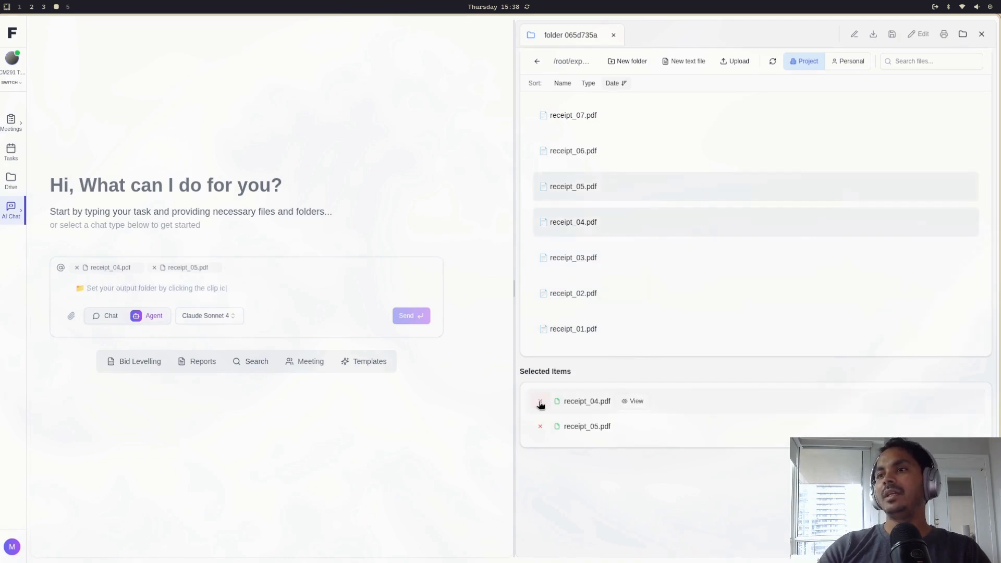
{"action": "left_click", "coordinate": [540, 403]}
{"action": "left_click", "coordinate": [539, 402]}
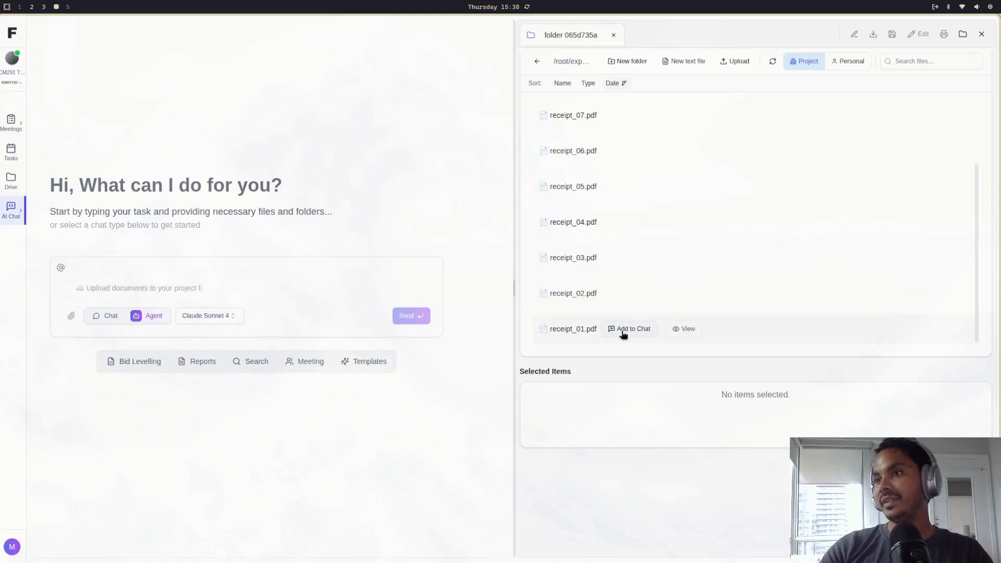
Step: Add all ten receipts, receipt_01.pdf through receipt_10.pdf, to the chat and check the selected items list
{"action": "left_click", "coordinate": [624, 330]}
{"action": "left_click", "coordinate": [625, 298]}
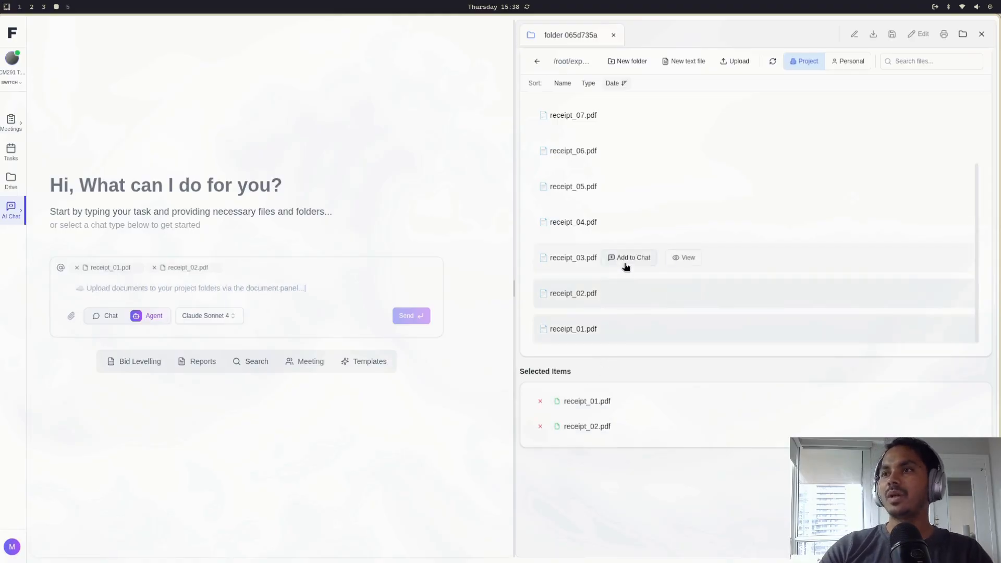
{"action": "left_click", "coordinate": [625, 260]}
{"action": "left_click", "coordinate": [628, 223]}
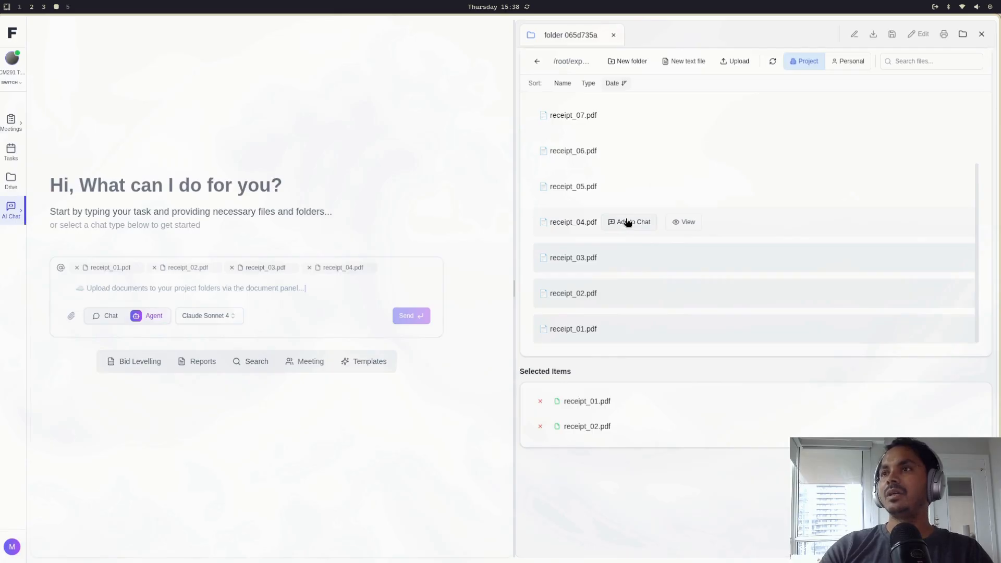
{"action": "left_click", "coordinate": [630, 188]}
{"action": "scroll", "coordinate": [628, 190], "scroll_direction": "up", "scroll_amount": 1}
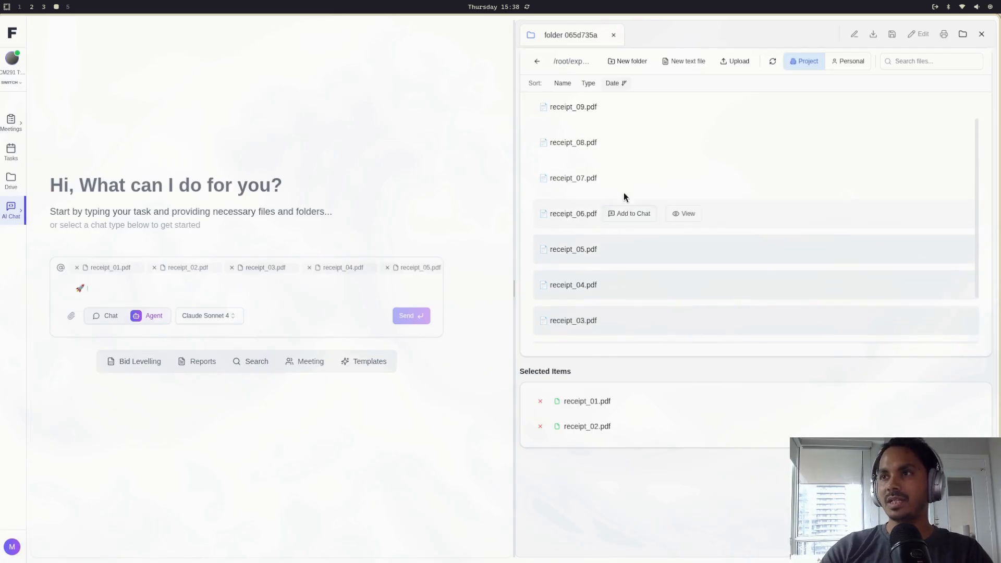
{"action": "scroll", "coordinate": [636, 150], "scroll_direction": "up", "scroll_amount": 1}
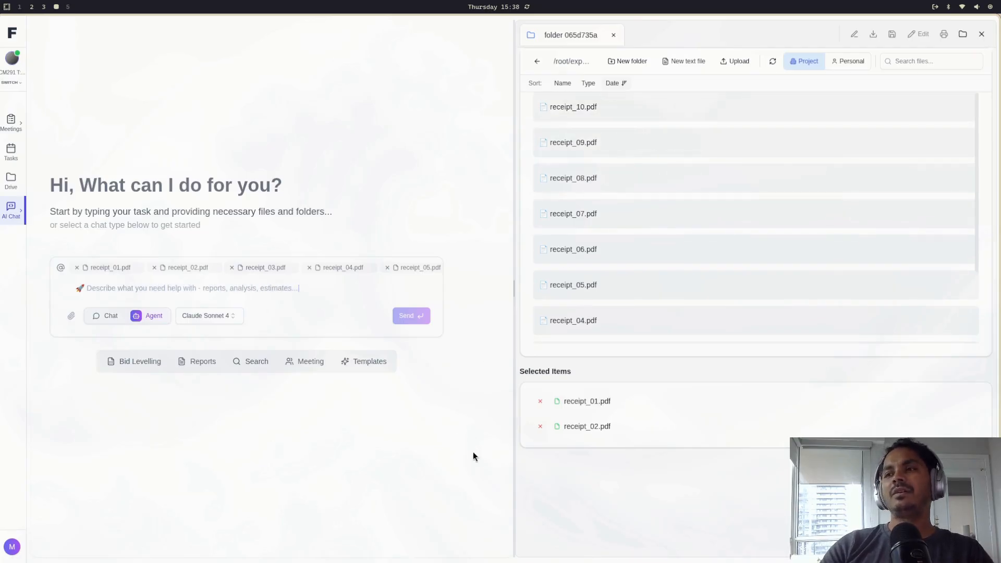
{"action": "scroll", "coordinate": [670, 419], "scroll_direction": "down", "scroll_amount": 5}
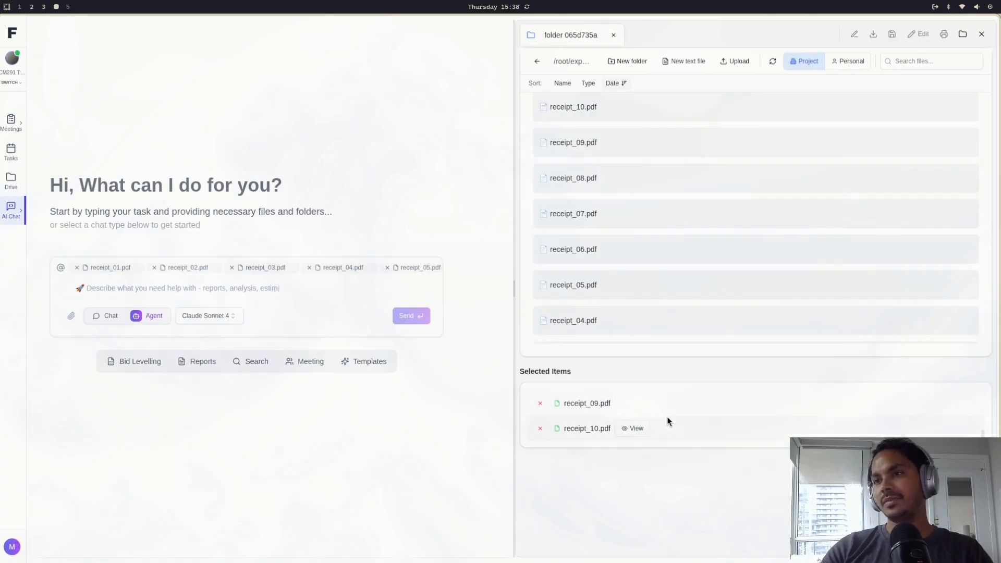
{"action": "scroll", "coordinate": [667, 417], "scroll_direction": "up", "scroll_amount": 5}
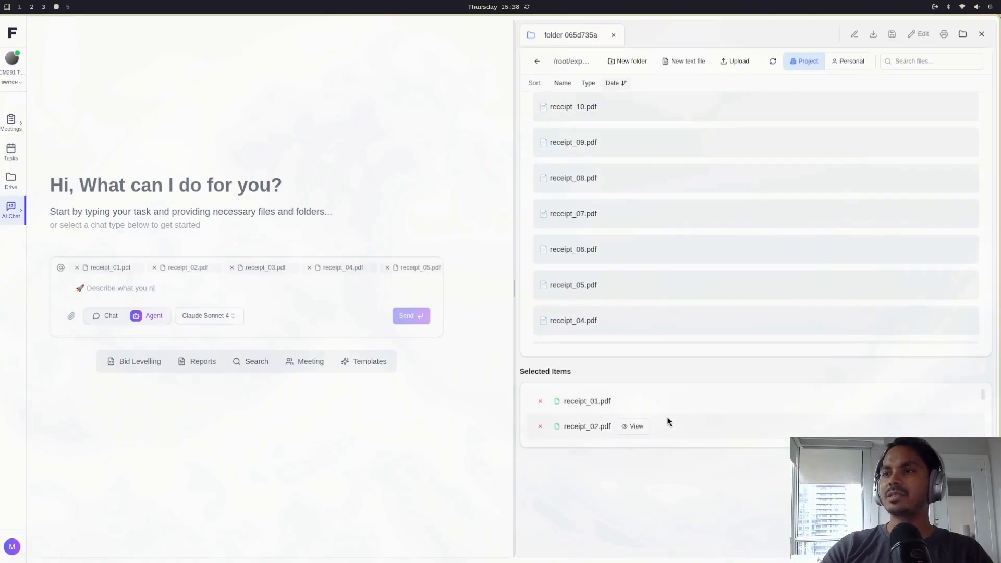
Step: Send the agent the request "based on the attached receipts create an expense sheet for me"
{"action": "left_click", "coordinate": [146, 286]}
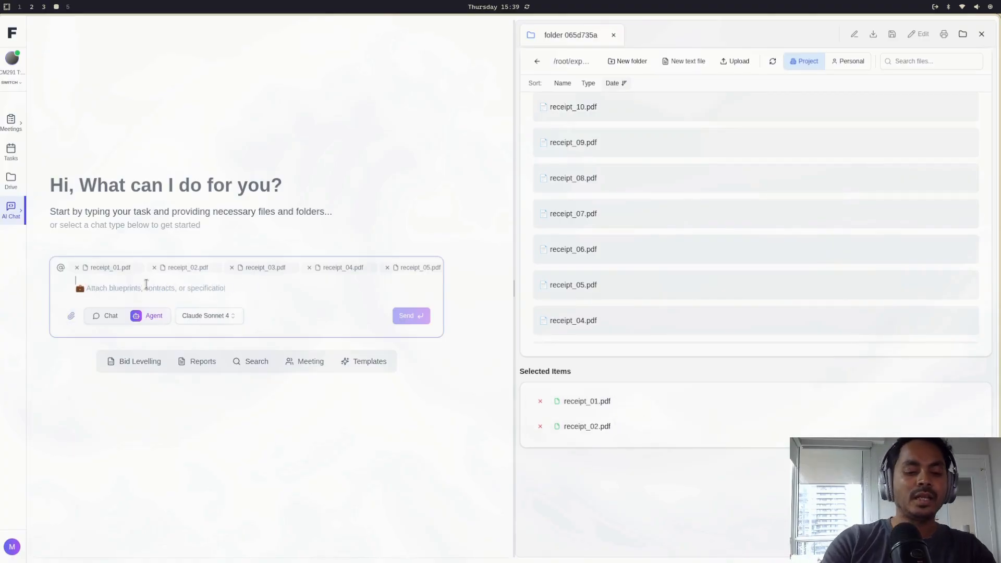
{"action": "type", "text": "b"}
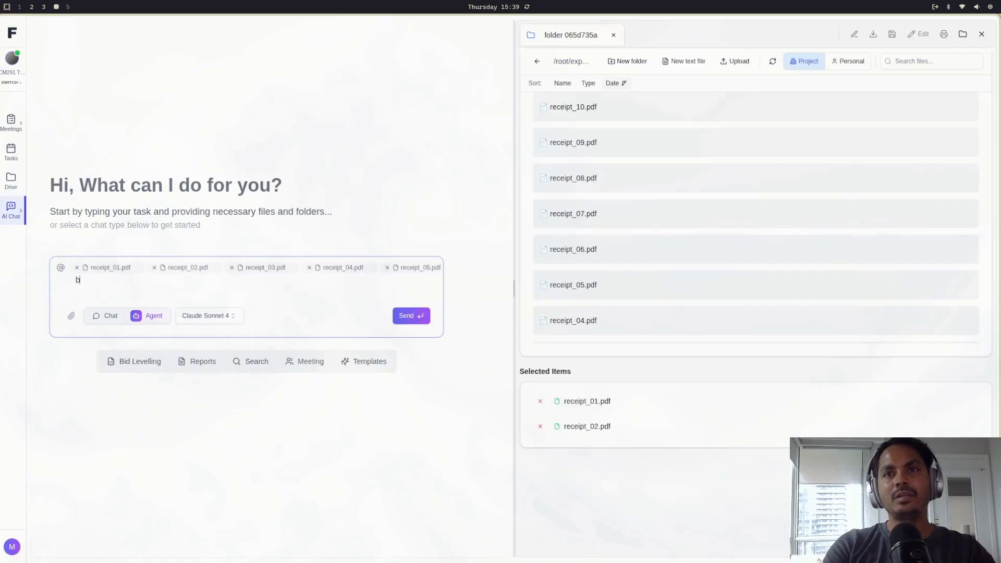
{"action": "type", "text": "ased on the attached receipts c"}
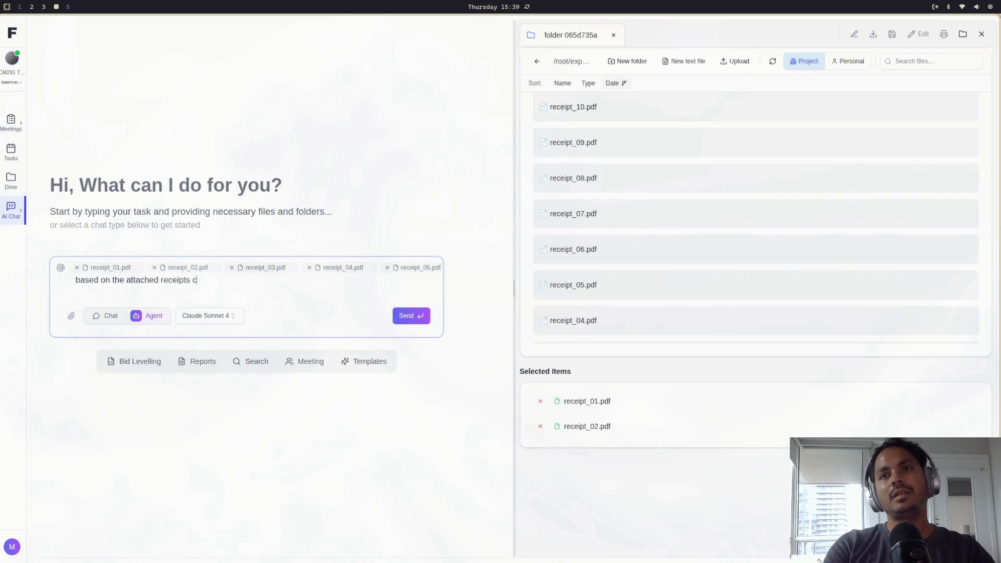
{"action": "type", "text": "xpense sheet for me"}
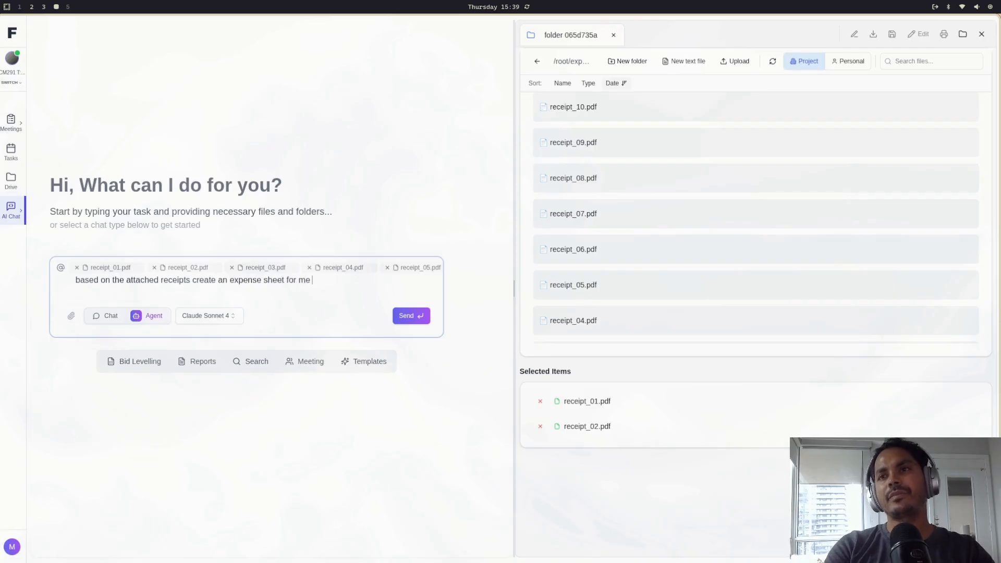
{"action": "key", "text": "Return"}
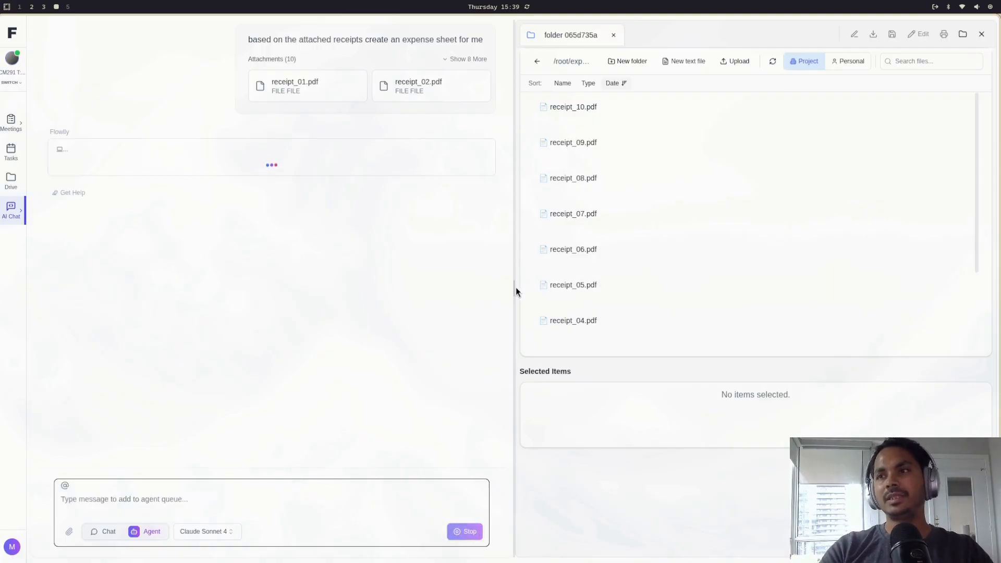
Step: Widen the chat area, show all attachments of the sent message, and collapse them again
{"action": "left_click_drag", "start_coordinate": [515, 289], "coordinate": [660, 292]}
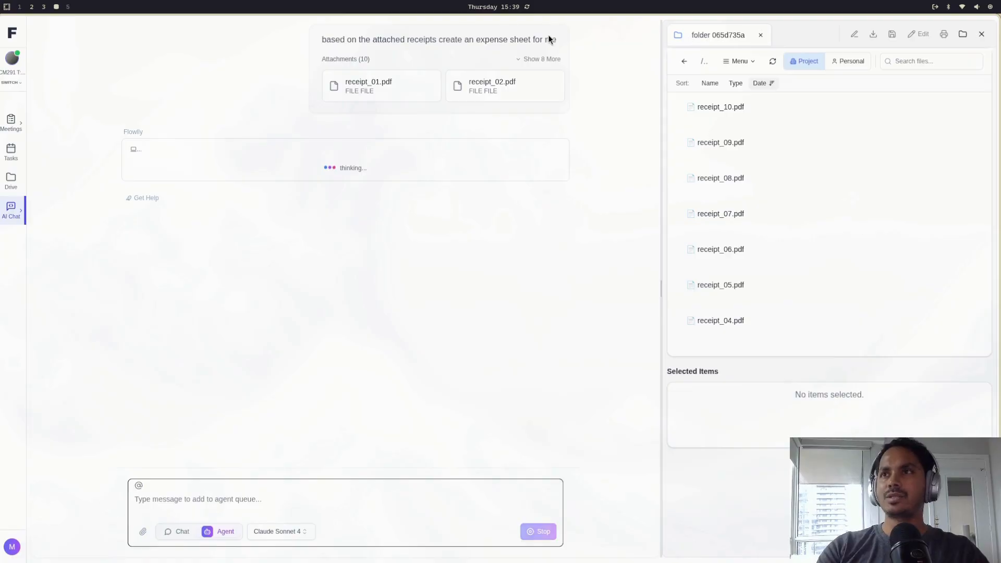
{"action": "left_click", "coordinate": [534, 59]}
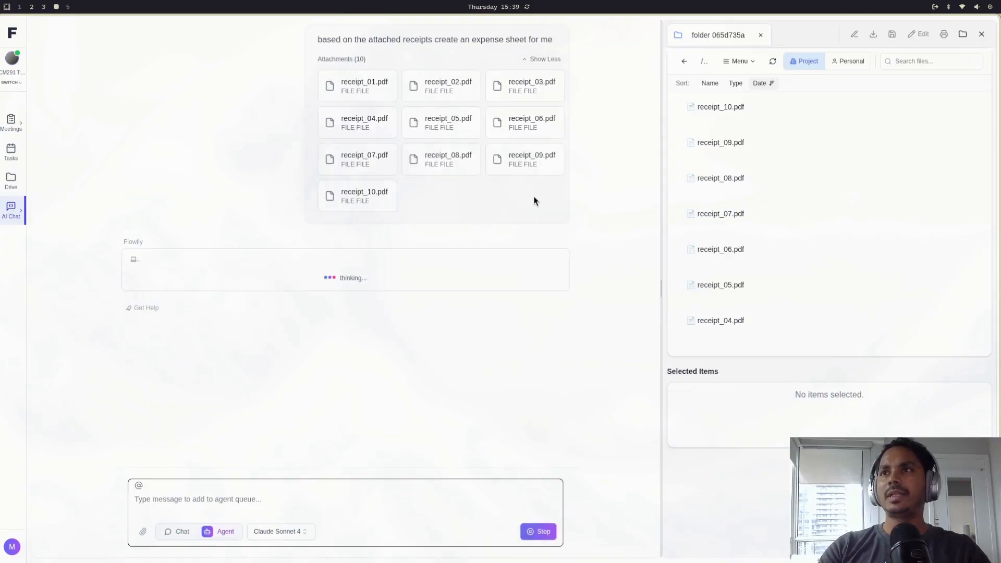
{"action": "left_click", "coordinate": [546, 59]}
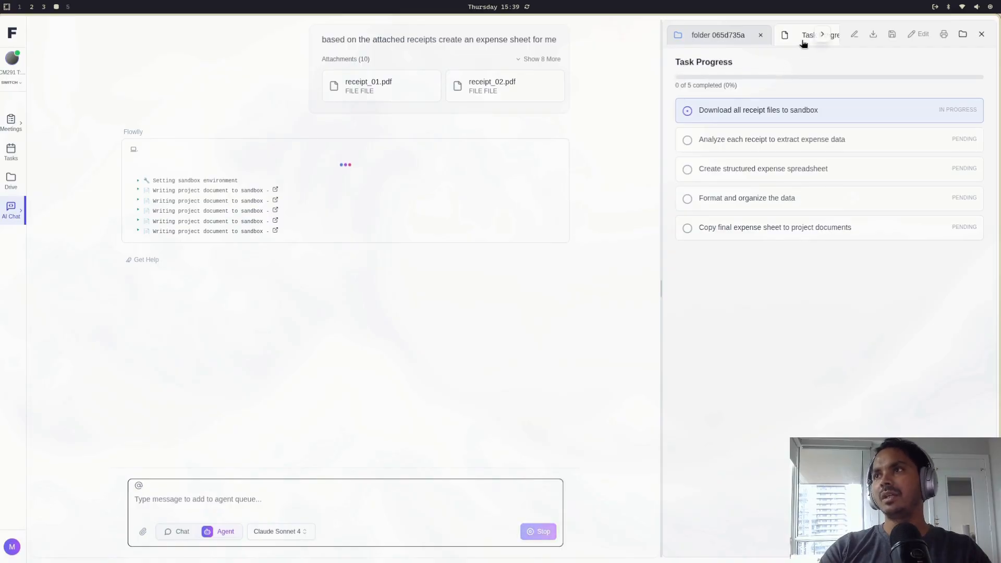
Step: Close the Task Progress and folder views and show the AI chat history
{"action": "scroll", "coordinate": [818, 40], "scroll_direction": "right", "scroll_amount": 1}
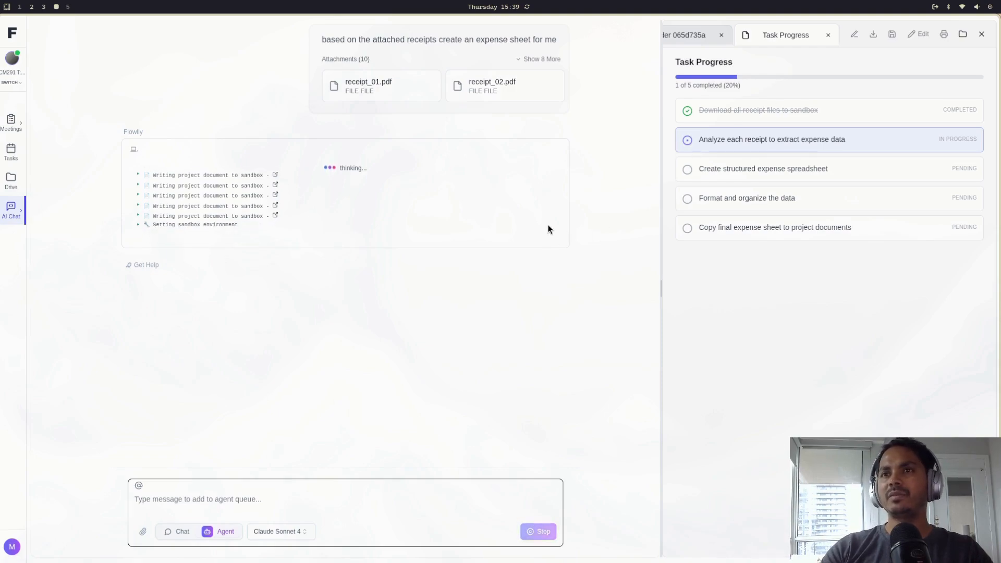
{"action": "left_click", "coordinate": [827, 35]}
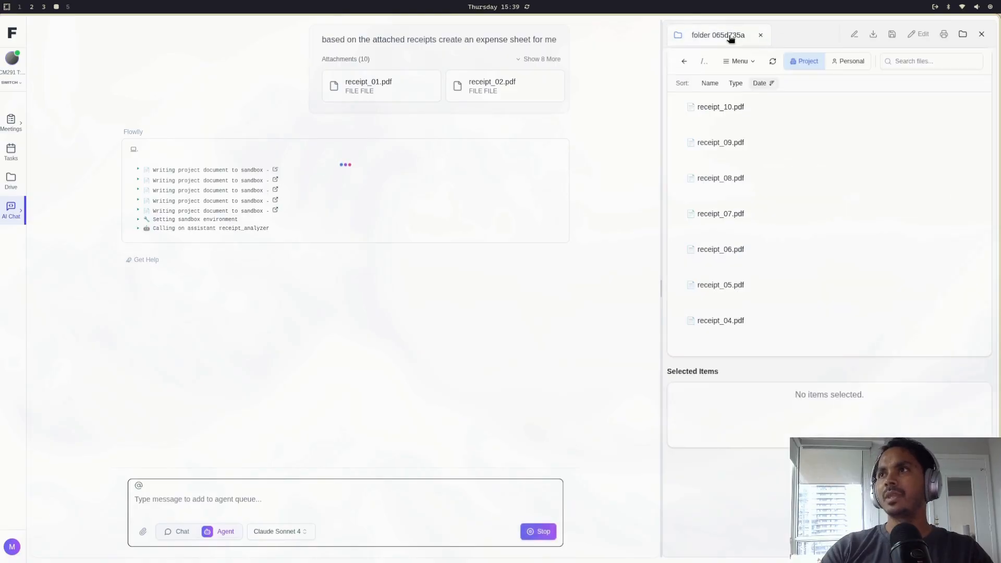
{"action": "left_click", "coordinate": [763, 34]}
{"action": "left_click", "coordinate": [11, 208]}
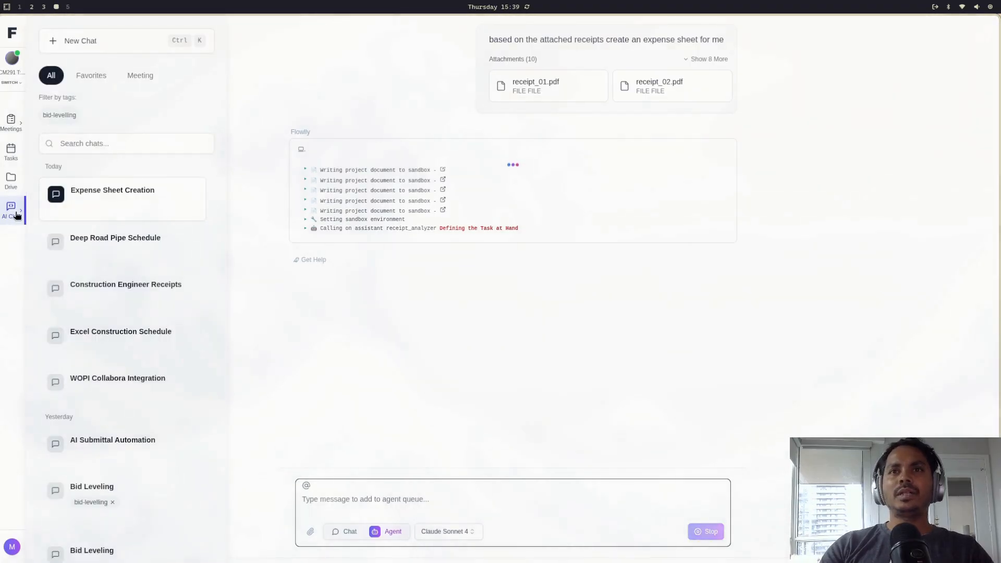
Step: Start a new chat and begin the prompt with "so we are going to do an excavation for exposing a utility , this is going to be 2 weeks task."
{"action": "left_click", "coordinate": [116, 47]}
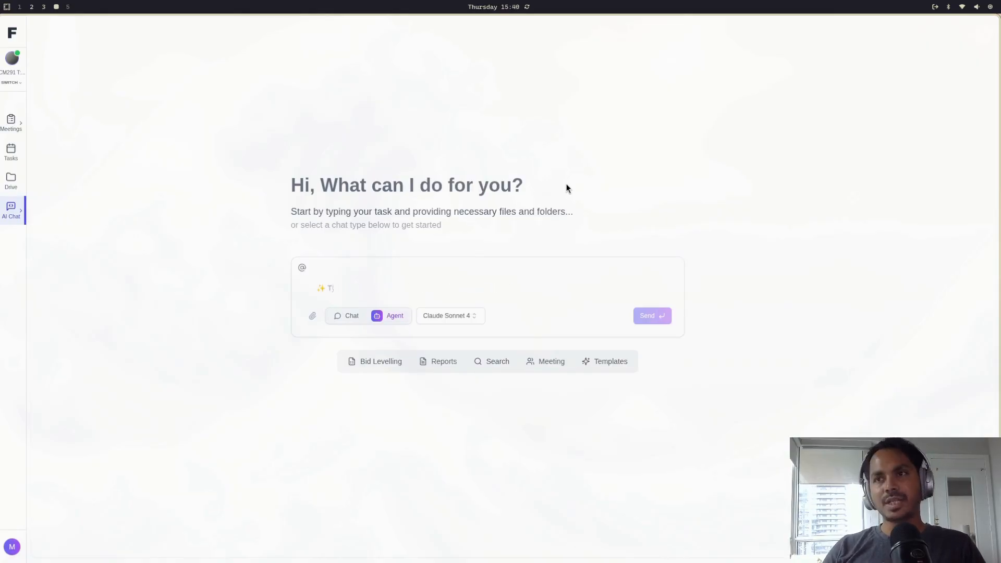
{"action": "left_click", "coordinate": [479, 276]}
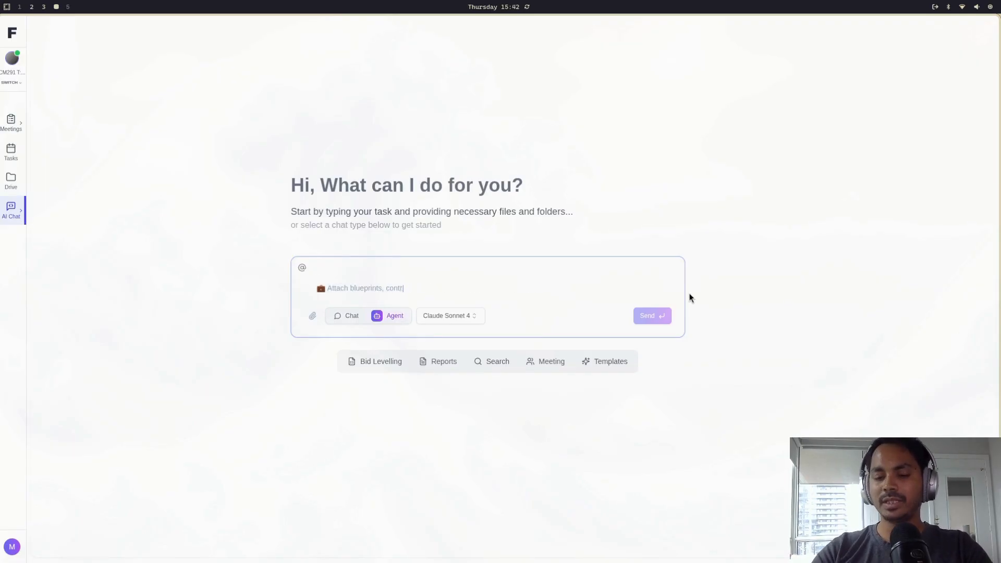
{"action": "type", "text": "so we are going to do an excava"}
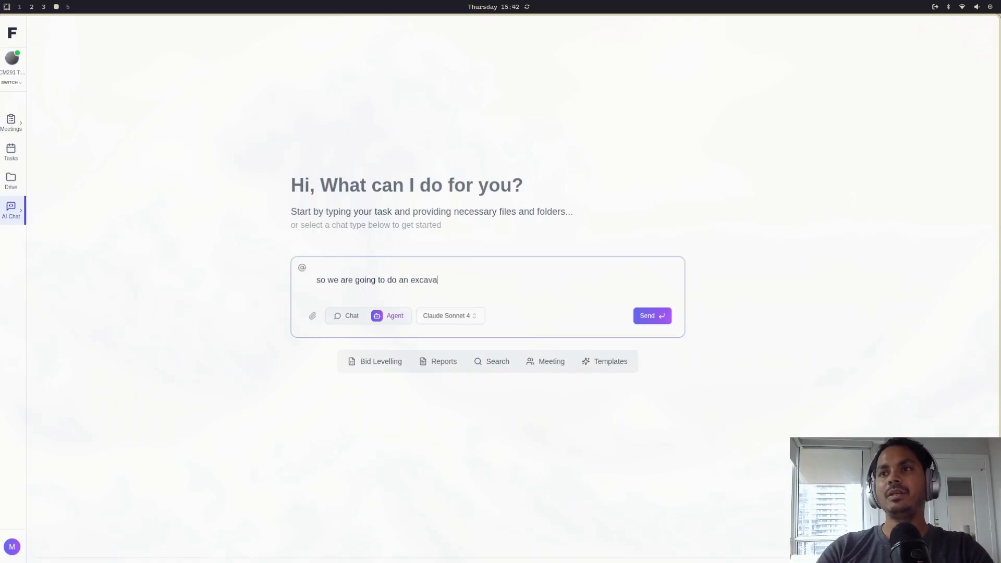
{"action": "type", "text": "tion"}
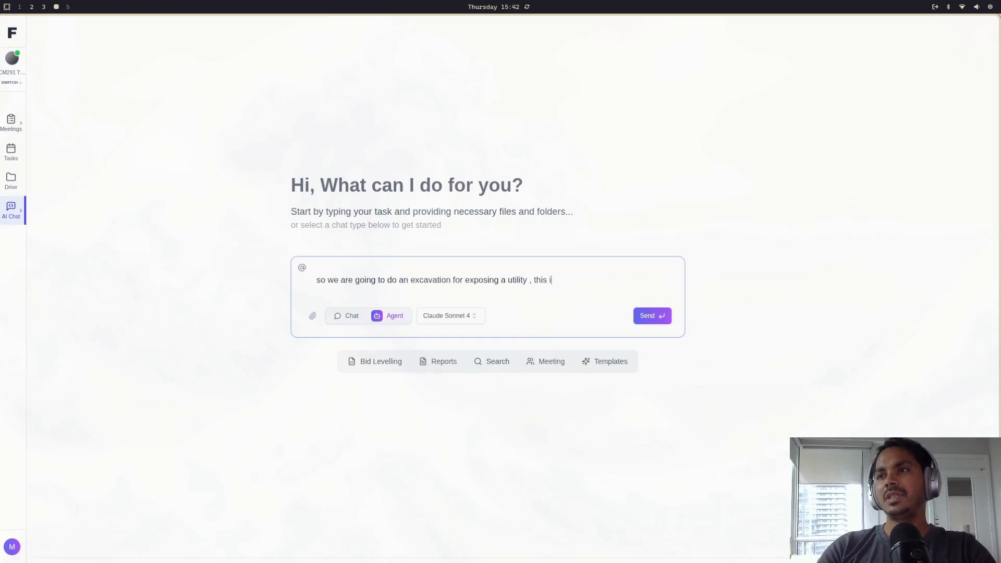
{"action": "type", "text": "going to be 2 weeks task."}
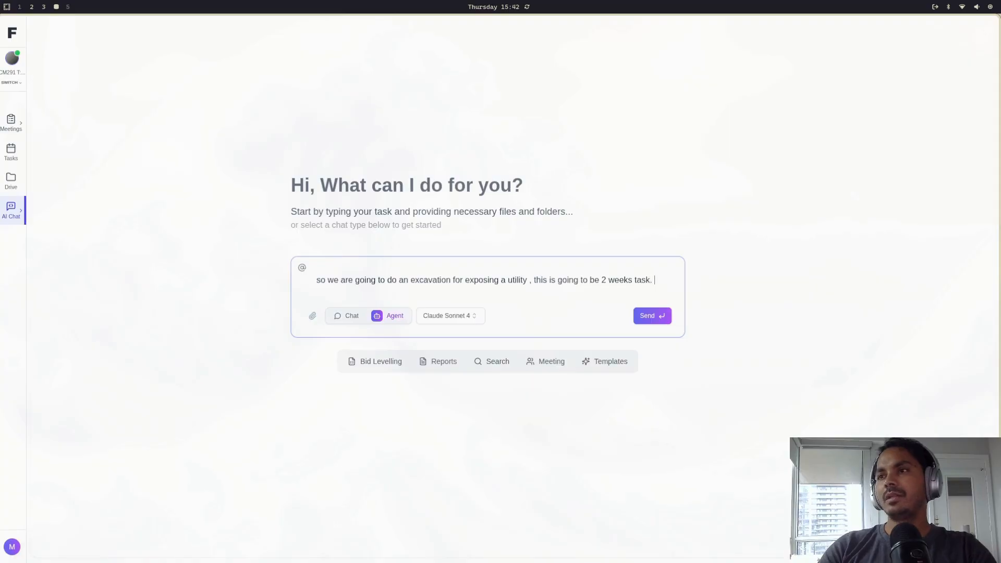
Step: Add "I am using a backhoe excavator and i have a crew of 4 people on site. Can you create a detailed schedule on excel sheet"
{"action": "type", "text": "I am using a backhoe excavator"}
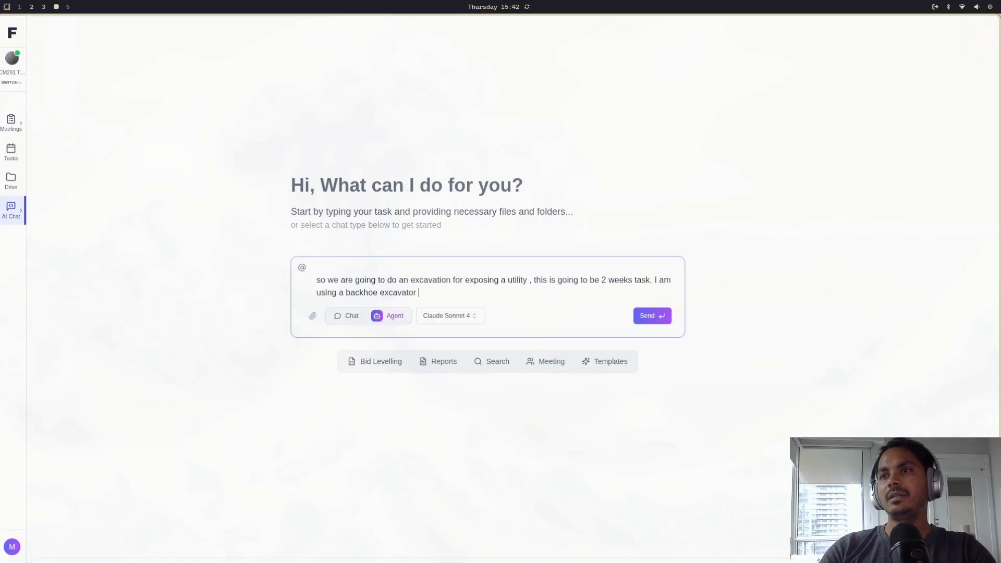
{"action": "type", "text": "and i have a crew of"}
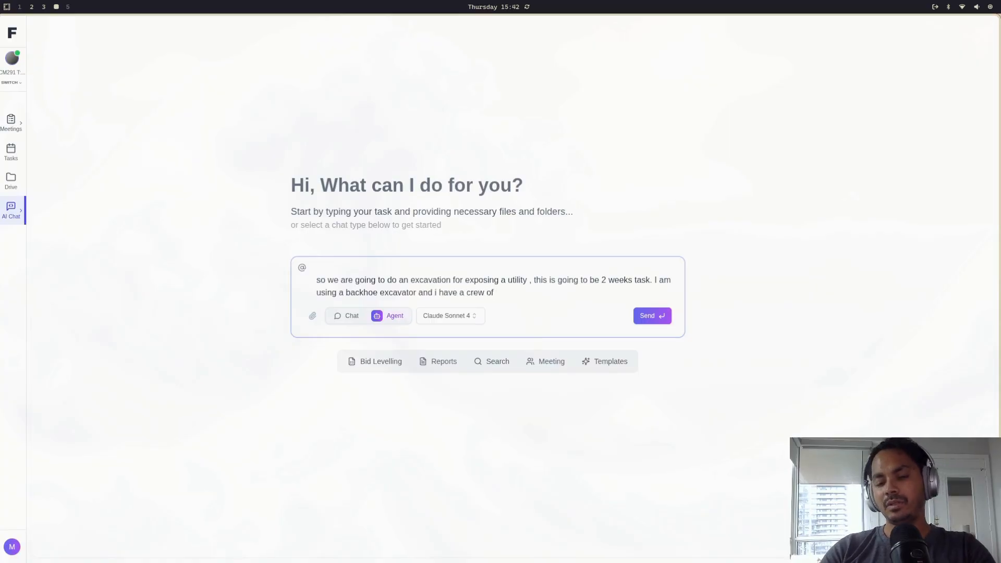
{"action": "type", "text": "ople on site. Can you create a detailed s"}
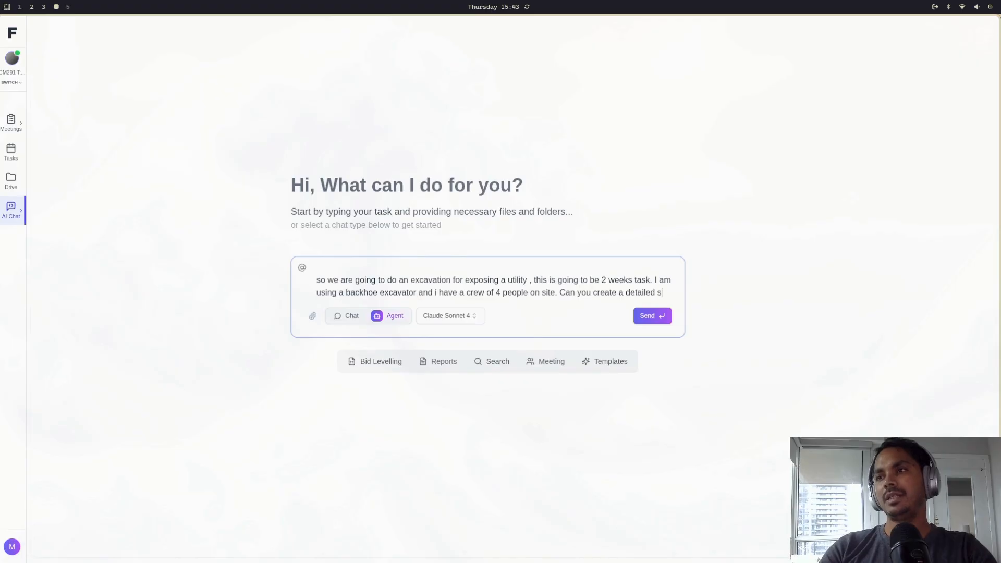
{"action": "type", "text": "duel on"}
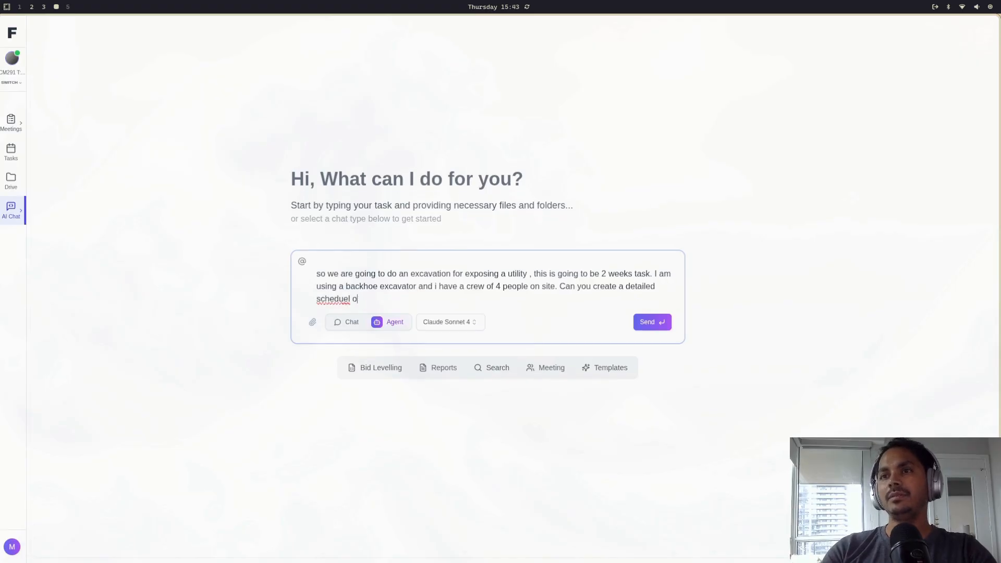
{"action": "key", "text": "BackSpace"}
{"action": "key", "text": "BackSpace"}
{"action": "key", "text": "BackSpace"}
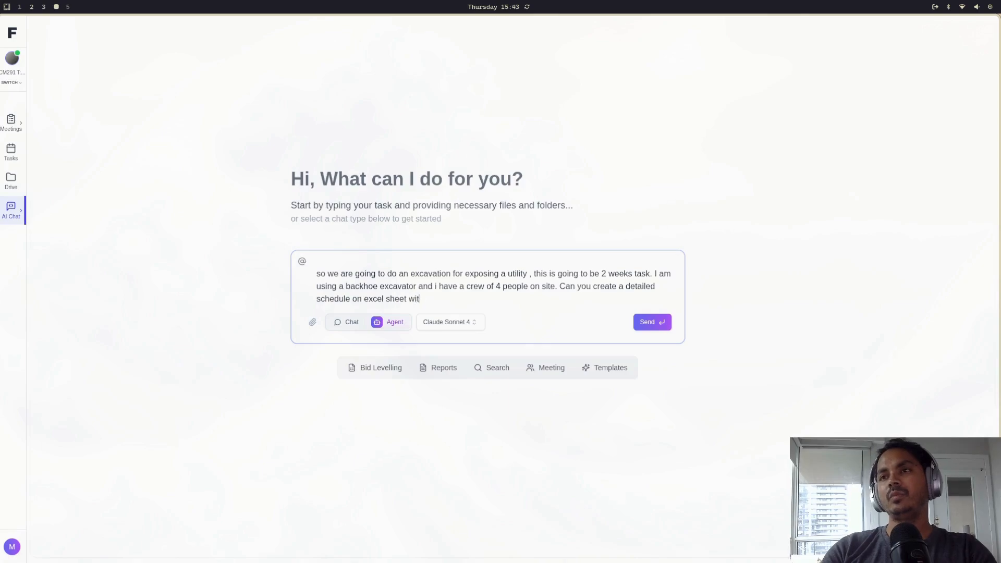
Step: Finish the prompt with "with timeline for this work. Include manpower assignmet and equipment assignment"
{"action": "type", "text": "meline for this work. Include manpower assign"}
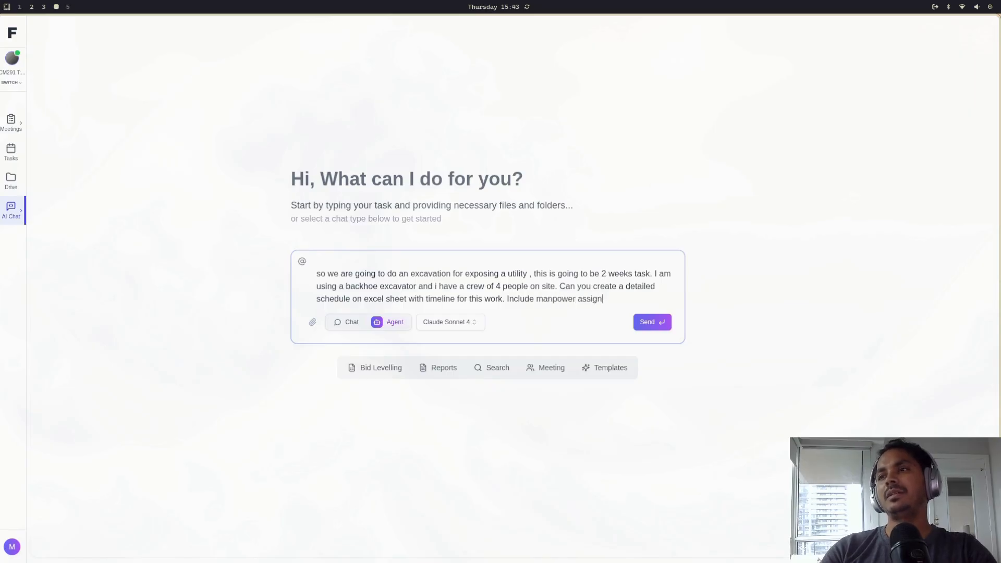
{"action": "type", "text": "met and equ"}
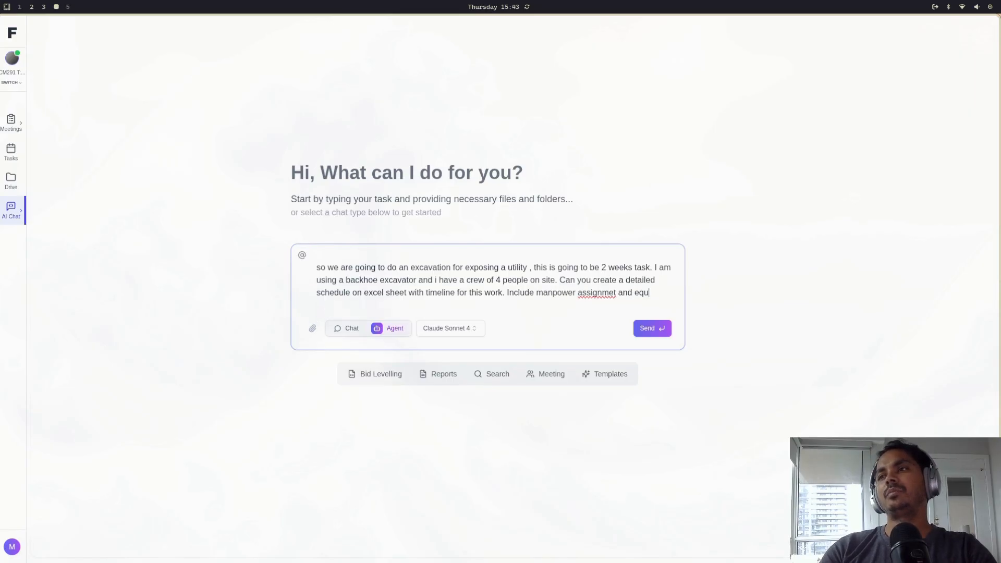
{"action": "type", "text": "ipment as"}
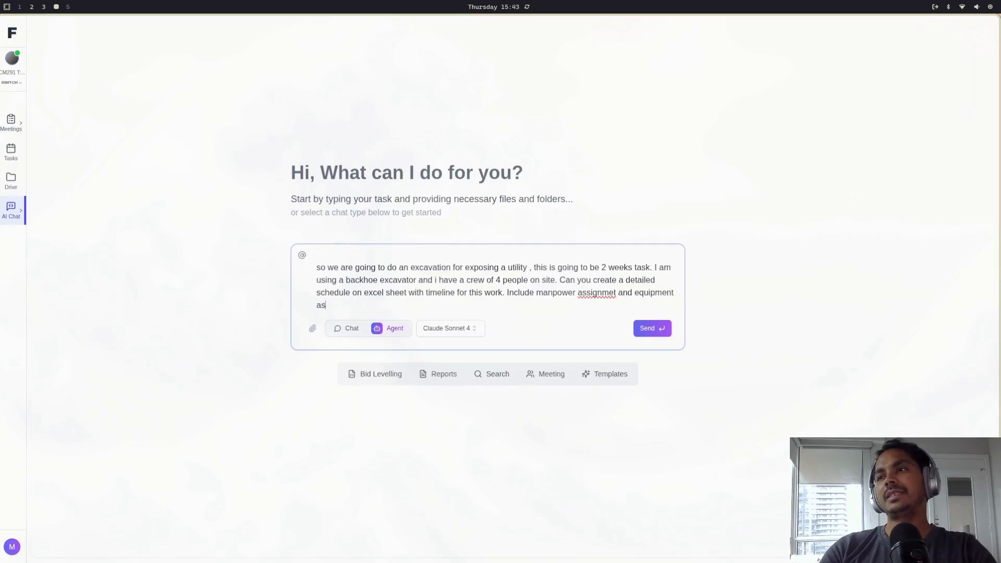
{"action": "type", "text": "signment"}
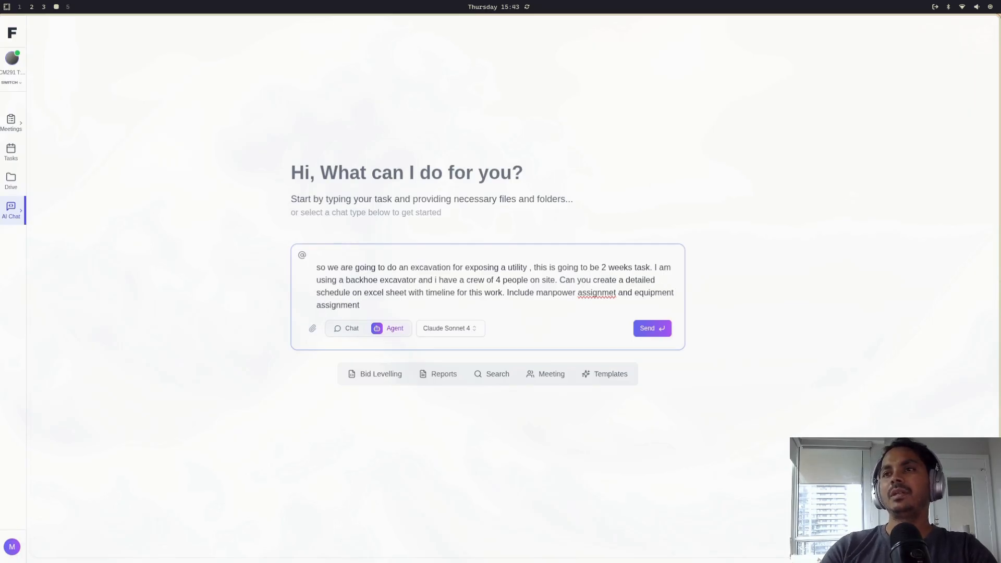
Step: Switch the model to Claude Sonnet 4.5 and send the excavation schedule request to the agent
{"action": "left_click", "coordinate": [461, 329]}
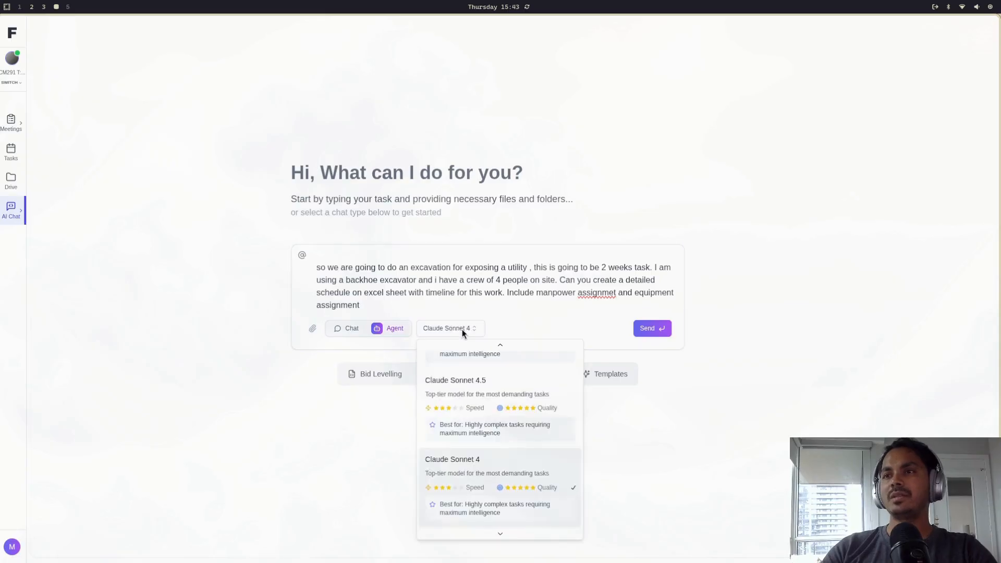
{"action": "left_click", "coordinate": [495, 395]}
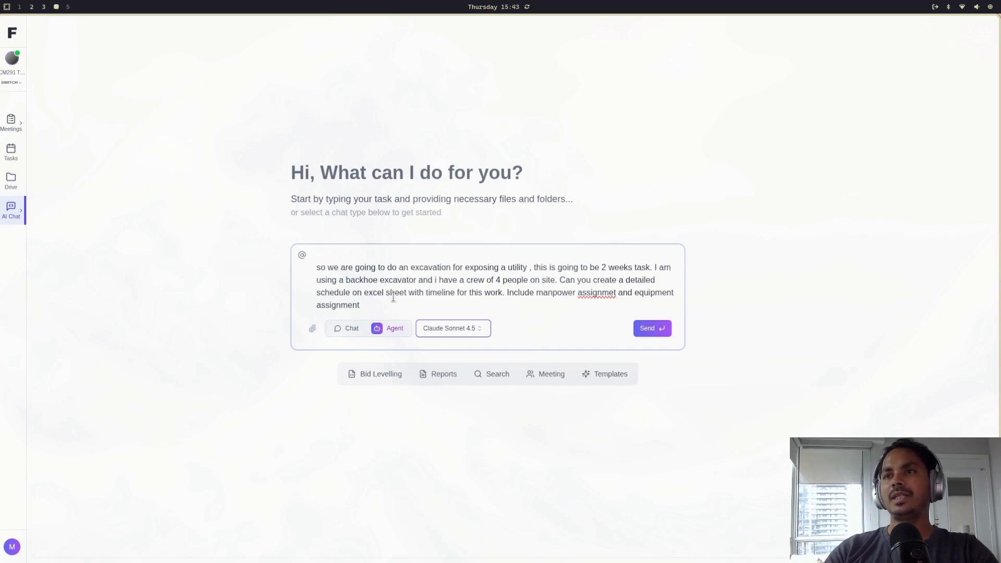
{"action": "left_click", "coordinate": [642, 332]}
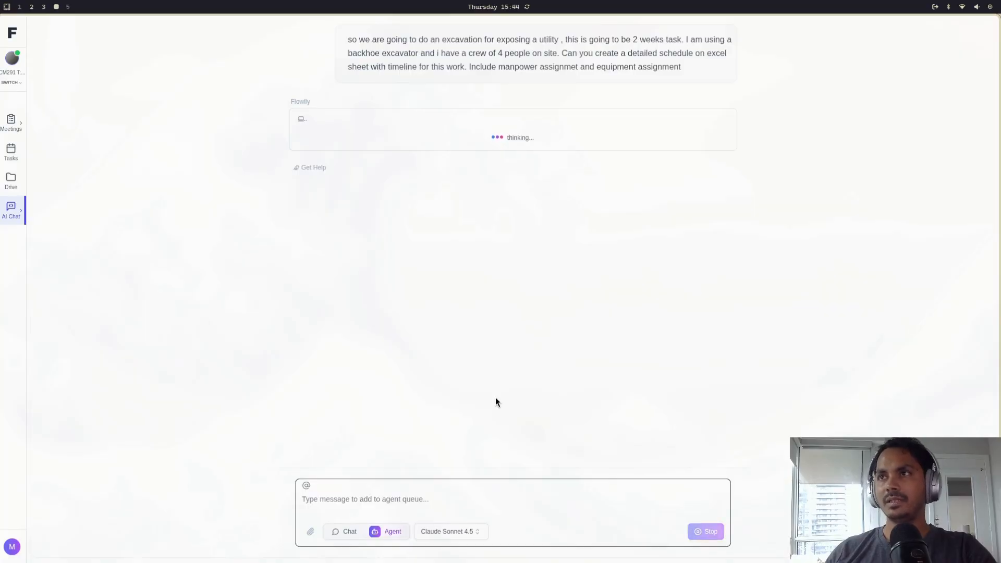
Step: Open the Expense Sheet Creation chat from the chat history and close its script and expense summary files
{"action": "left_click", "coordinate": [10, 206]}
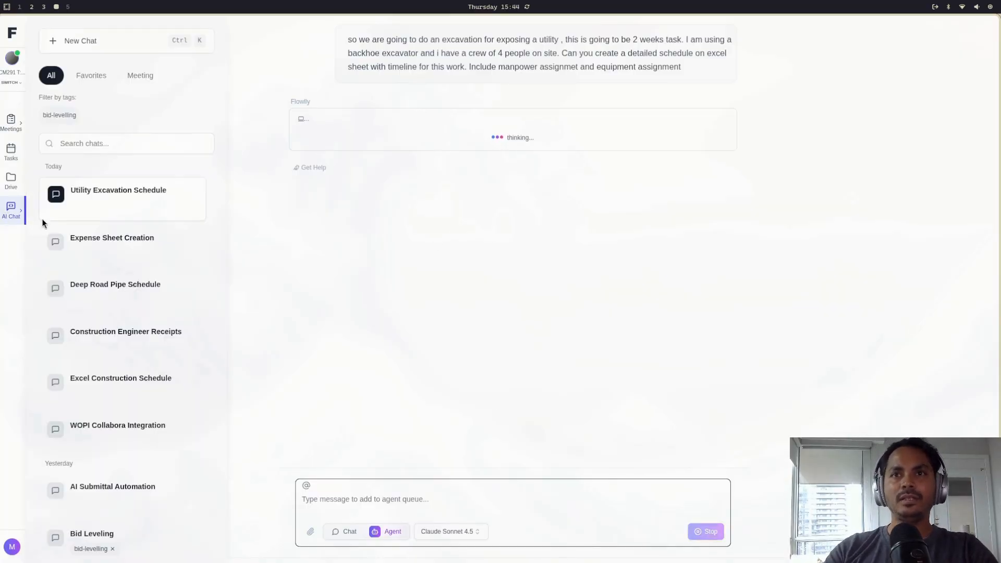
{"action": "left_click", "coordinate": [179, 258]}
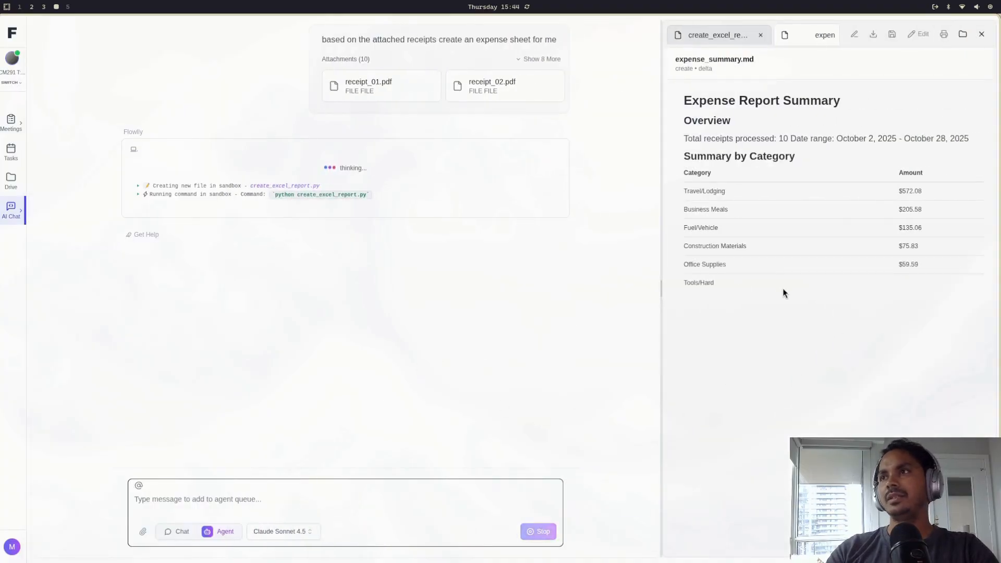
{"action": "left_click", "coordinate": [761, 35]}
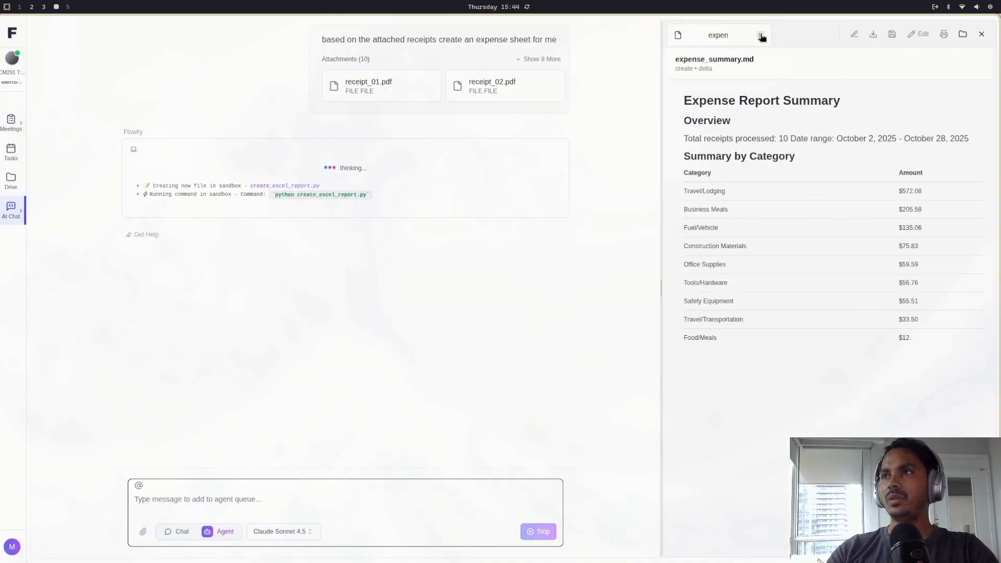
{"action": "left_click", "coordinate": [761, 36]}
Step: Check progress in the Utility Excavation Schedule and Expense Sheet Creation chats, return to the excavation chat, and close the open files there
{"action": "left_click", "coordinate": [10, 216]}
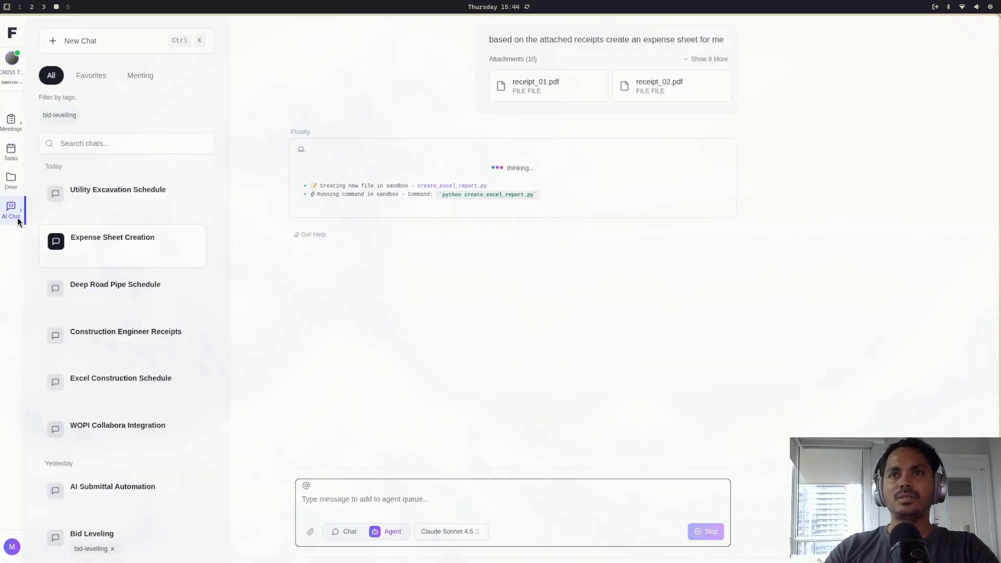
{"action": "left_click", "coordinate": [162, 206]}
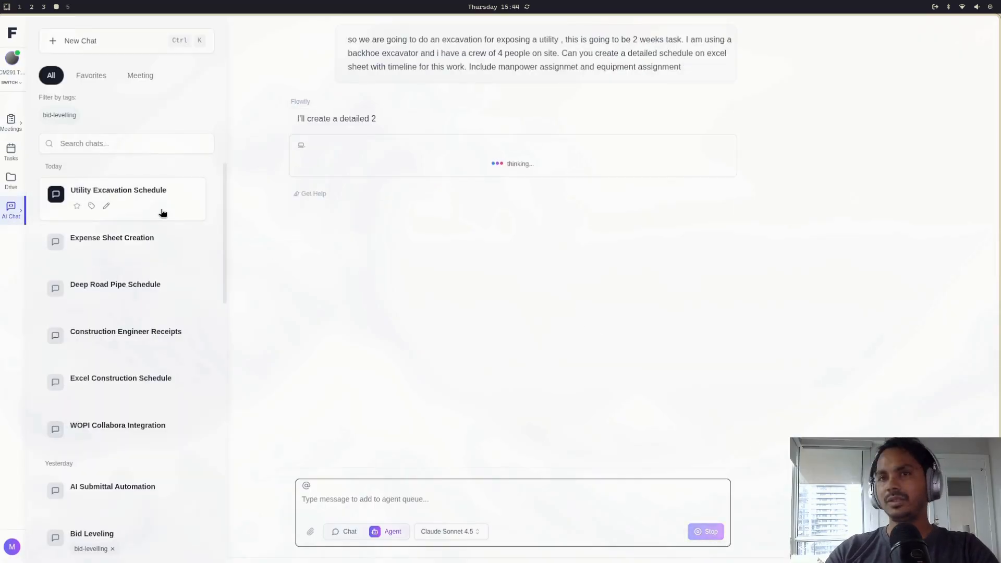
{"action": "left_click", "coordinate": [166, 248]}
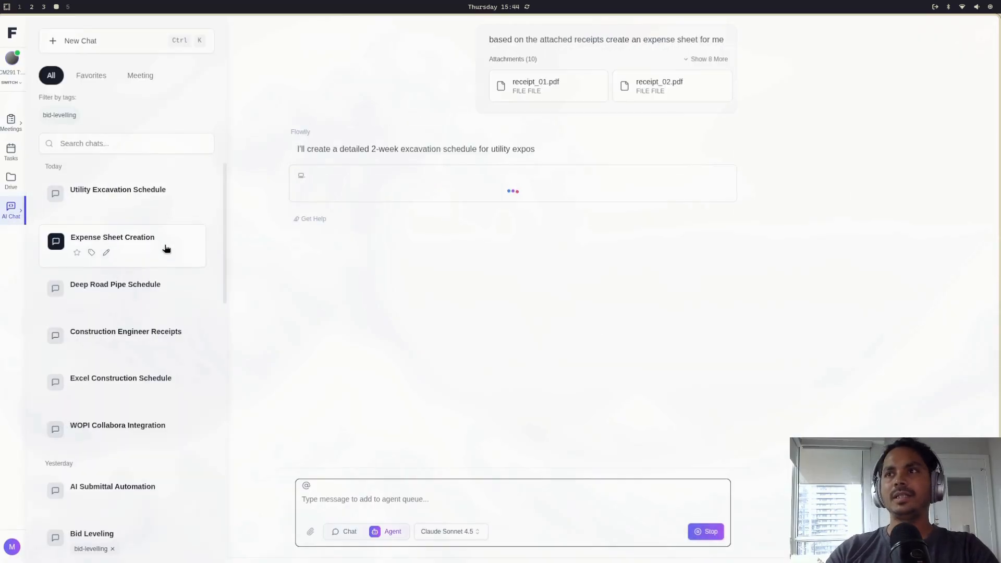
{"action": "left_click", "coordinate": [176, 213]}
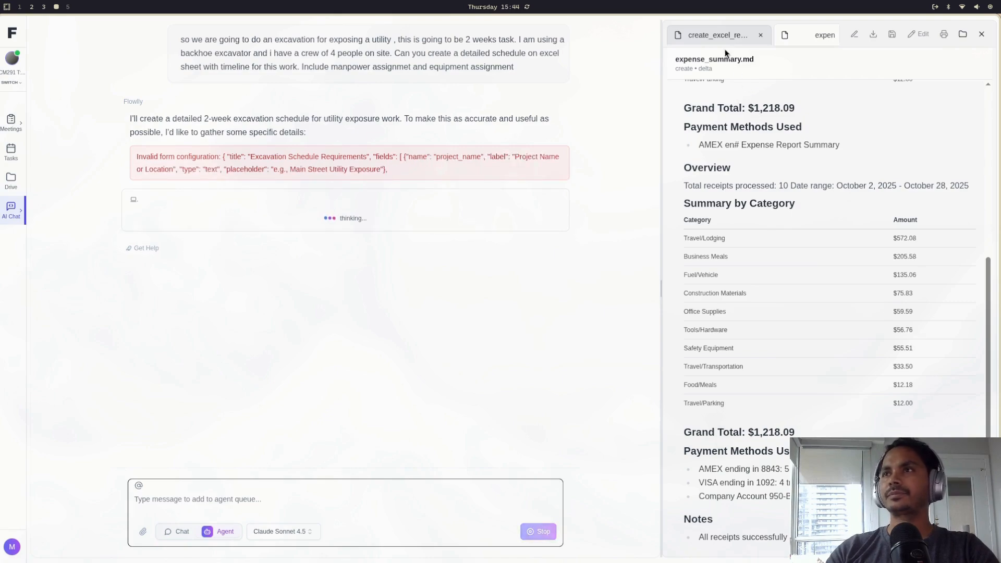
{"action": "left_click", "coordinate": [760, 36]}
{"action": "left_click", "coordinate": [761, 37]}
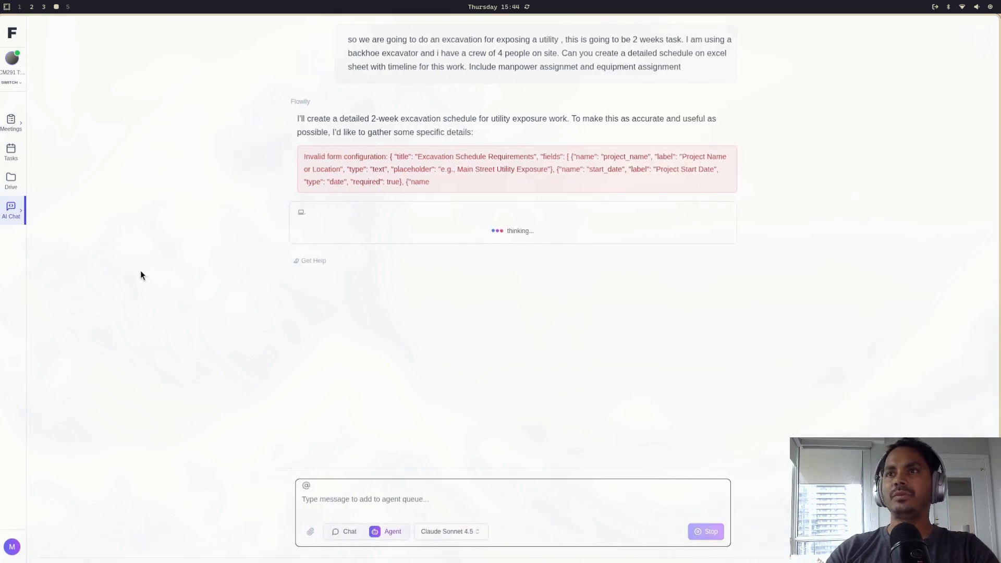
Step: Return to the Expense Sheet Creation chat and view expense_summary.md in a widened document area
{"action": "mouse_move", "coordinate": [2, 217]}
{"action": "left_click", "coordinate": [151, 250]}
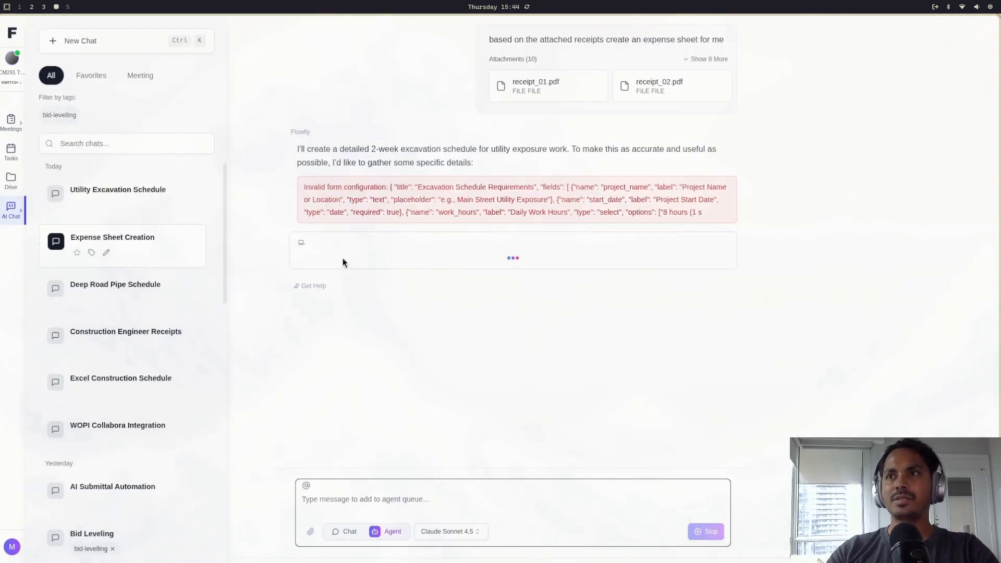
{"action": "scroll", "coordinate": [866, 320], "scroll_direction": "down", "scroll_amount": 5}
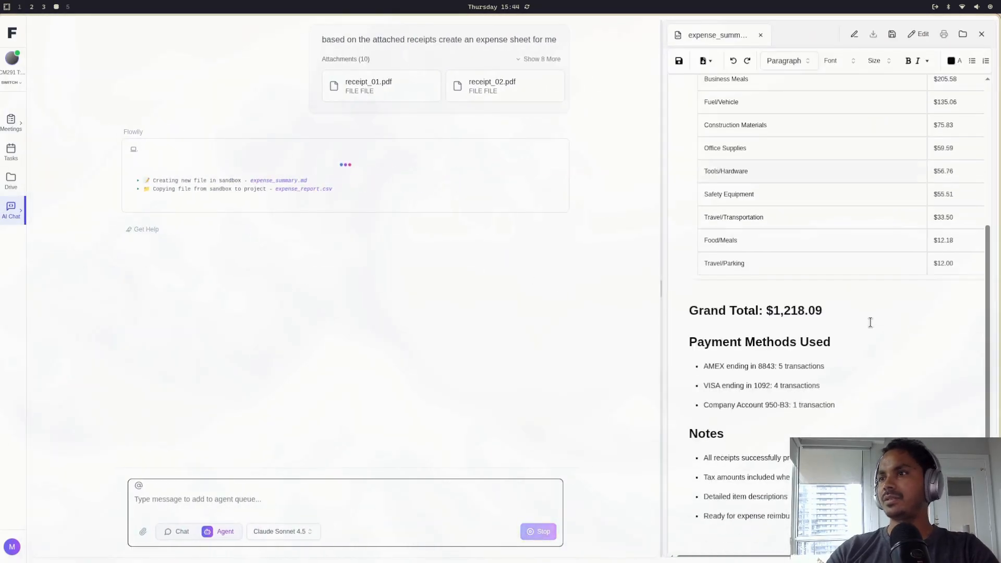
{"action": "scroll", "coordinate": [684, 313], "scroll_direction": "up", "scroll_amount": 2}
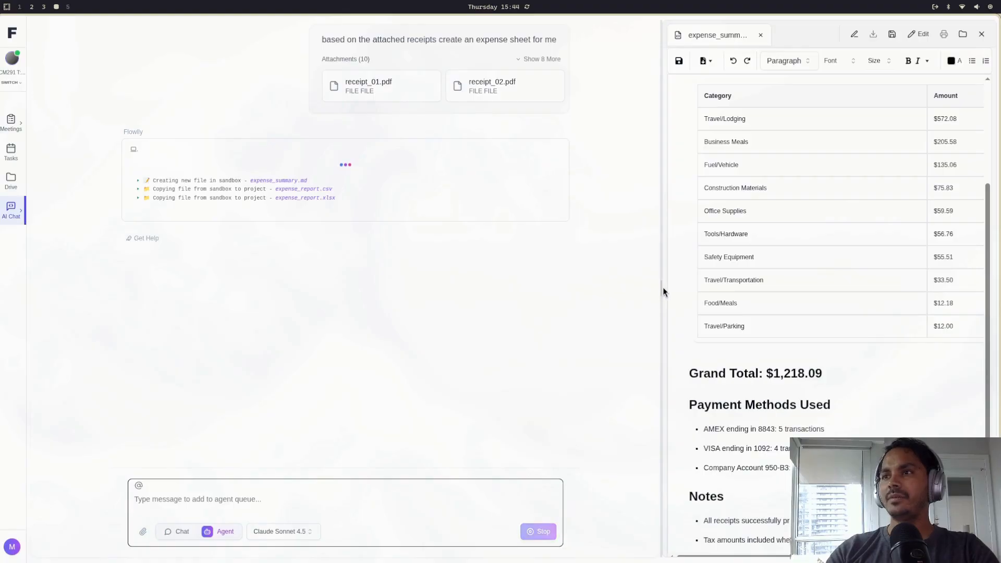
{"action": "left_click_drag", "start_coordinate": [661, 287], "coordinate": [276, 288]}
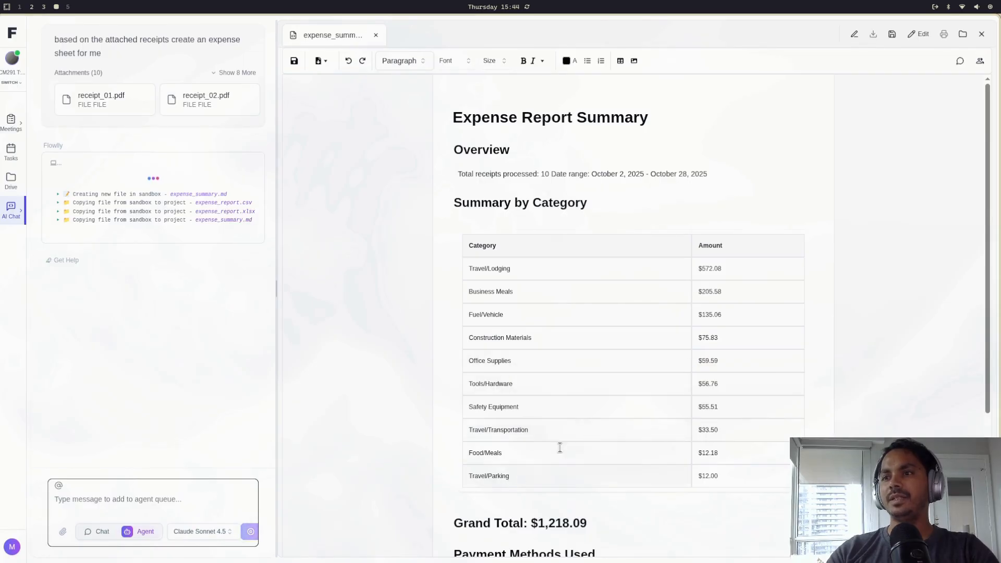
{"action": "scroll", "coordinate": [589, 412], "scroll_direction": "down", "scroll_amount": 1}
{"action": "scroll", "coordinate": [569, 257], "scroll_direction": "up", "scroll_amount": 1}
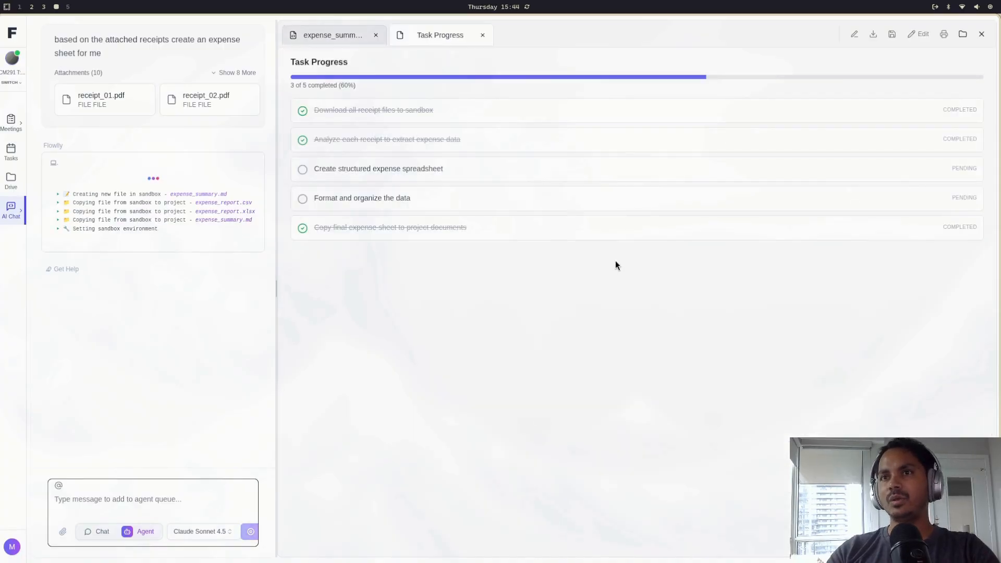
Step: Bring expense_summary.md back into view and review its category amounts, grand total, payment methods and notes
{"action": "left_click", "coordinate": [326, 35]}
{"action": "scroll", "coordinate": [721, 279], "scroll_direction": "down", "scroll_amount": 1}
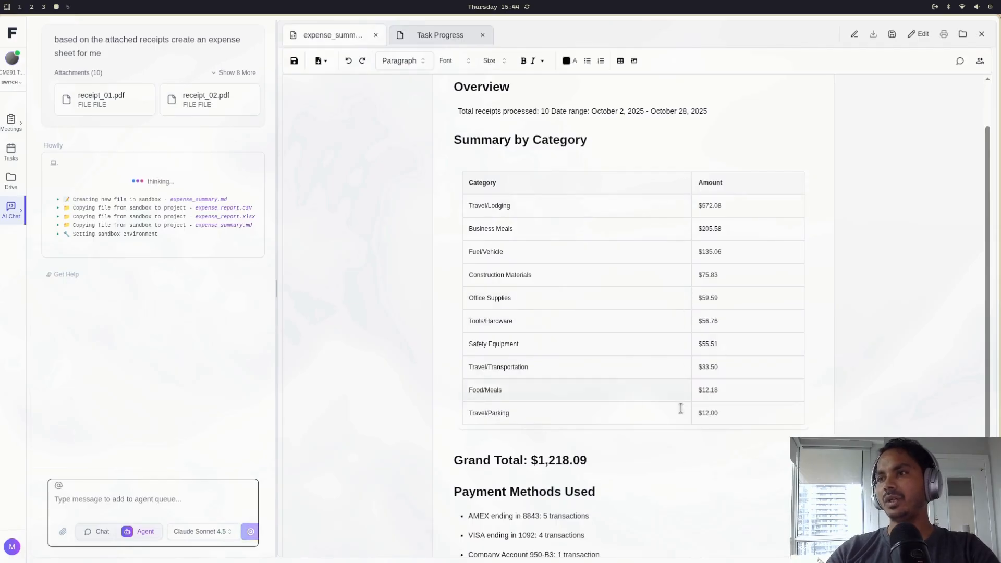
{"action": "scroll", "coordinate": [723, 378], "scroll_direction": "down", "scroll_amount": 2}
{"action": "scroll", "coordinate": [796, 334], "scroll_direction": "down", "scroll_amount": 1}
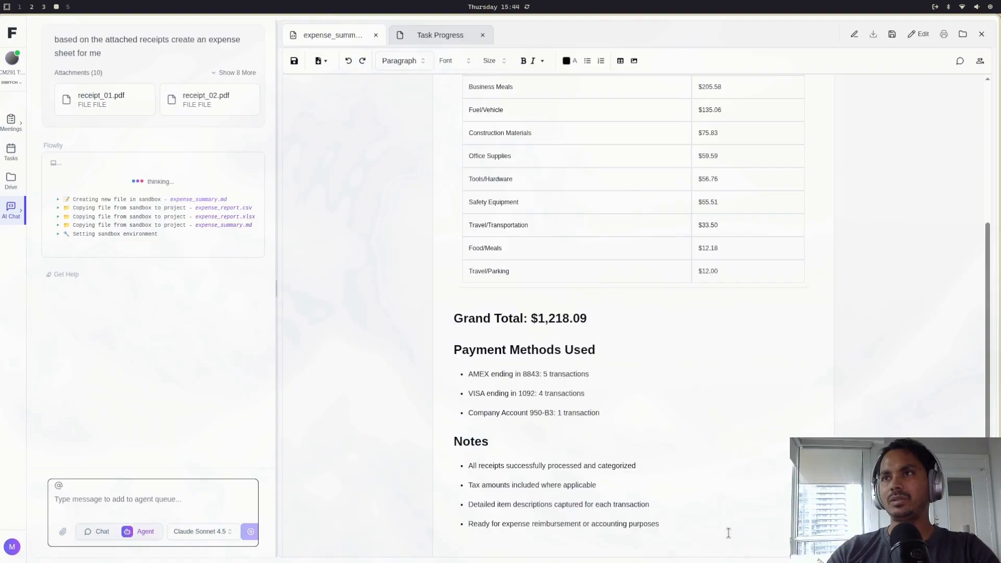
{"action": "scroll", "coordinate": [702, 506], "scroll_direction": "up", "scroll_amount": 3}
{"action": "scroll", "coordinate": [703, 506], "scroll_direction": "up", "scroll_amount": 1}
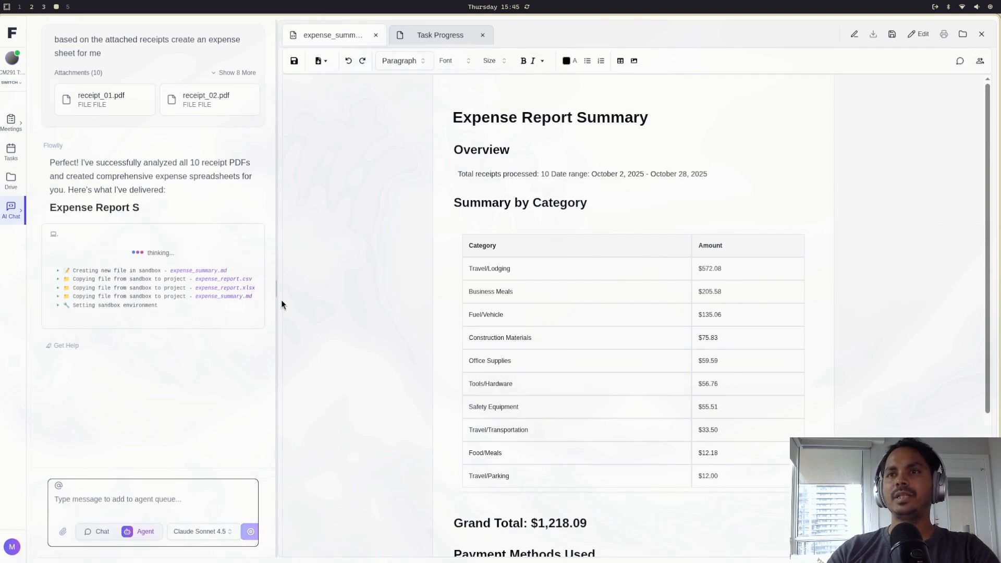
Step: Widen the chat area again and close the Task Progress and expense summary views
{"action": "left_click_drag", "start_coordinate": [277, 294], "coordinate": [496, 295]}
{"action": "left_click", "coordinate": [702, 35]}
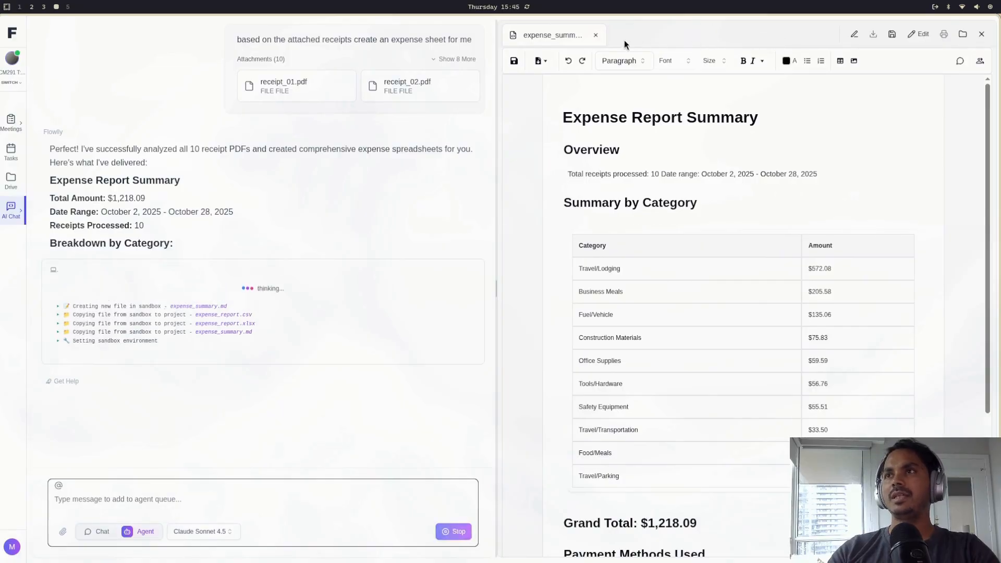
{"action": "left_click", "coordinate": [595, 35]}
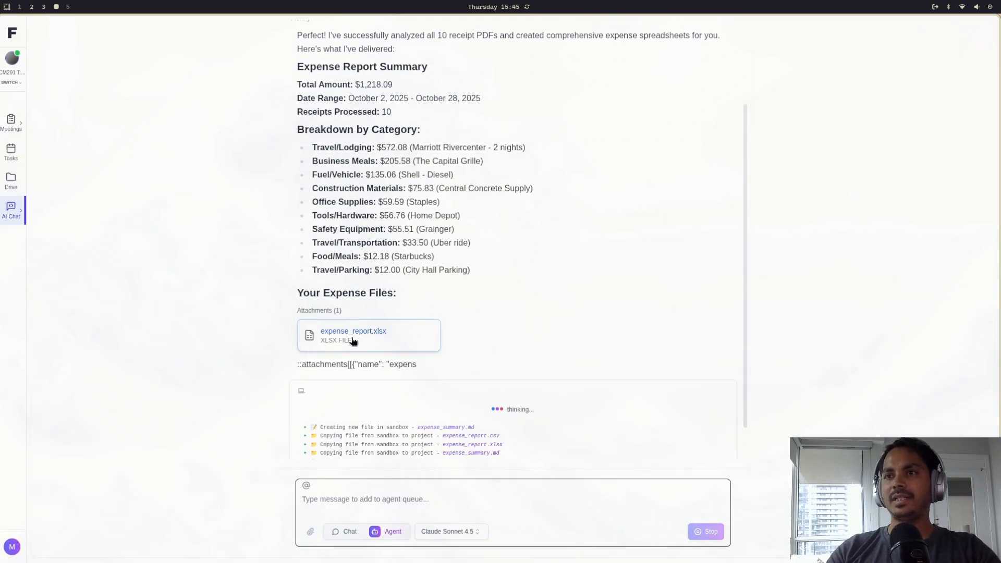
Step: Open expense_report.xlsx and review its expense rows, payment methods, category summary and grand total
{"action": "left_click", "coordinate": [355, 337]}
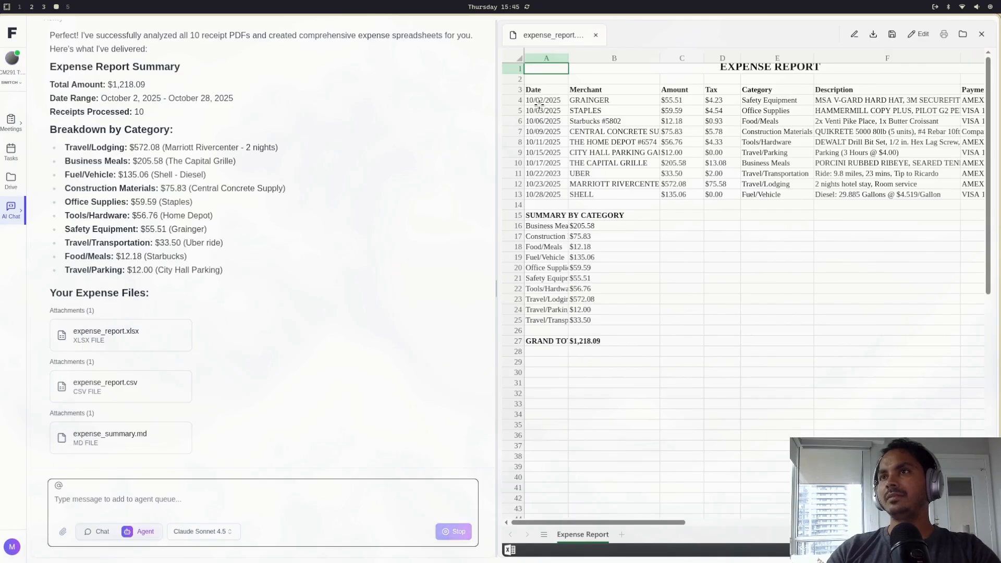
{"action": "scroll", "coordinate": [541, 135], "scroll_direction": "right", "scroll_amount": 5}
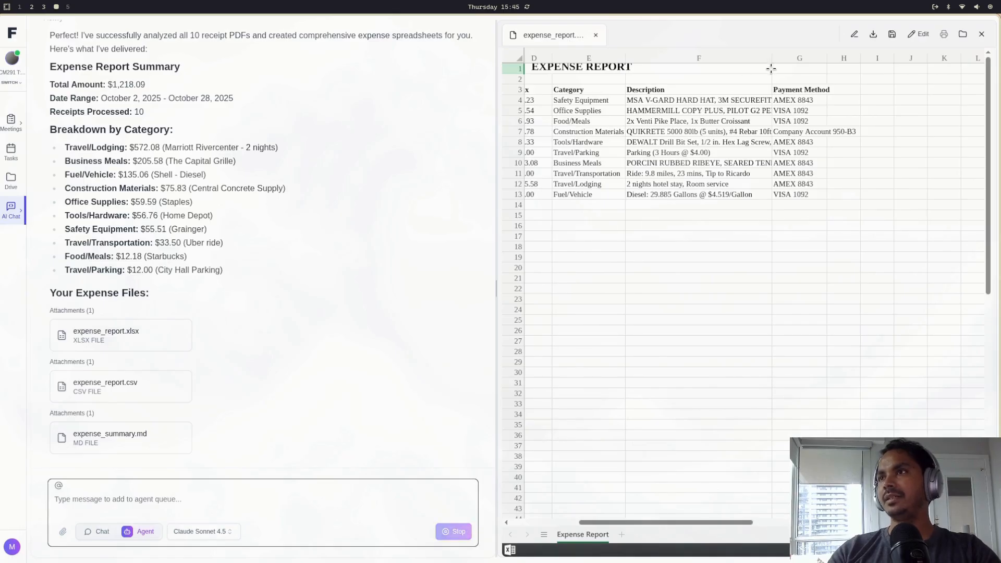
{"action": "scroll", "coordinate": [812, 105], "scroll_direction": "left", "scroll_amount": 5}
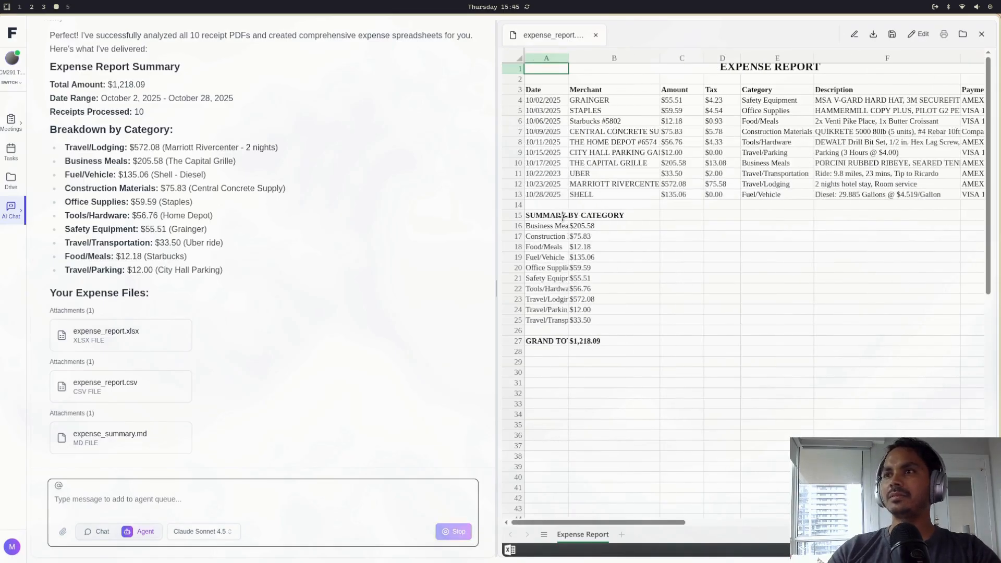
{"action": "left_click", "coordinate": [602, 340]}
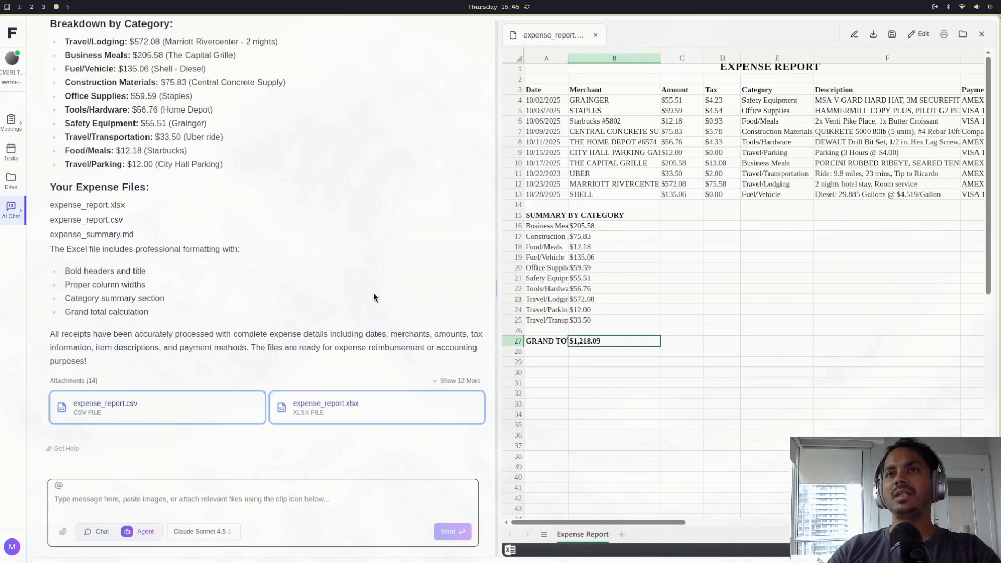
Step: Check the chat's expense breakdown and delivered file list against the columns of the expense report sheet
{"action": "scroll", "coordinate": [302, 313], "scroll_direction": "up", "scroll_amount": 5}
{"action": "scroll", "coordinate": [303, 313], "scroll_direction": "down", "scroll_amount": 3}
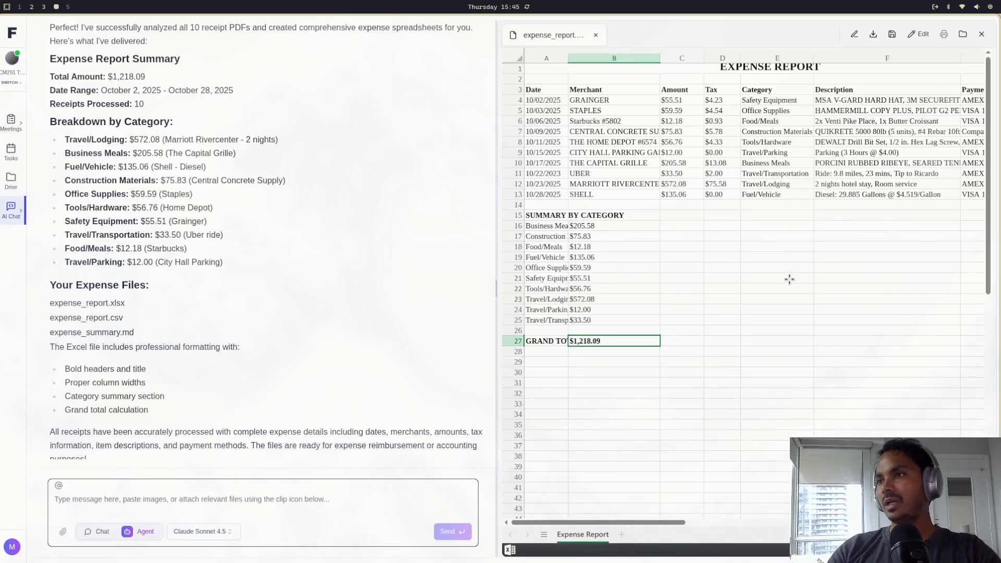
{"action": "scroll", "coordinate": [292, 321], "scroll_direction": "down", "scroll_amount": 3}
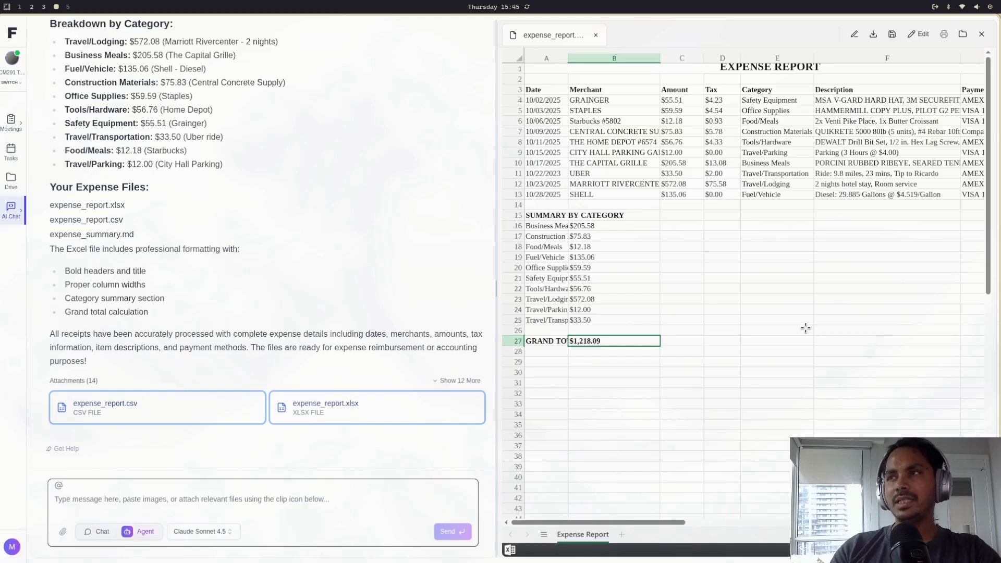
{"action": "scroll", "coordinate": [805, 327], "scroll_direction": "right", "scroll_amount": 5}
{"action": "scroll", "coordinate": [800, 329], "scroll_direction": "left", "scroll_amount": 5}
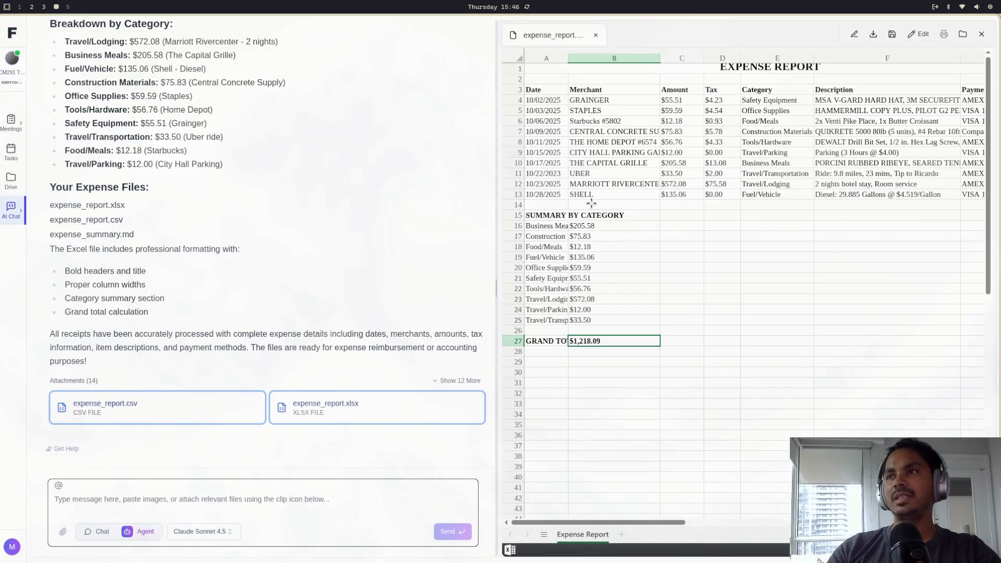
Step: Close the expense report, return to the Utility Excavation Schedule chat and review its Excavation Schedule Requirements form
{"action": "left_click", "coordinate": [595, 35]}
{"action": "left_click", "coordinate": [11, 209]}
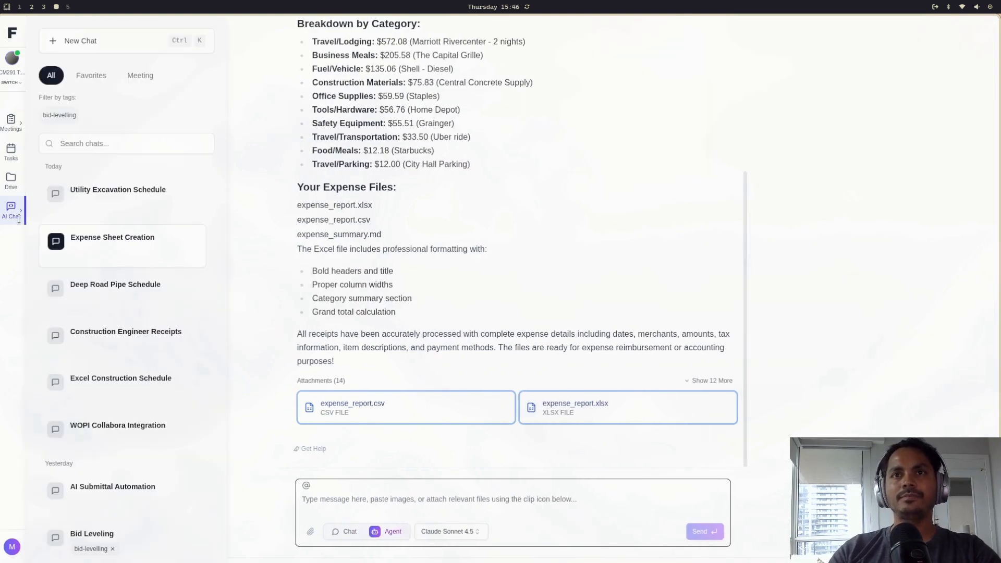
{"action": "left_click", "coordinate": [184, 197]}
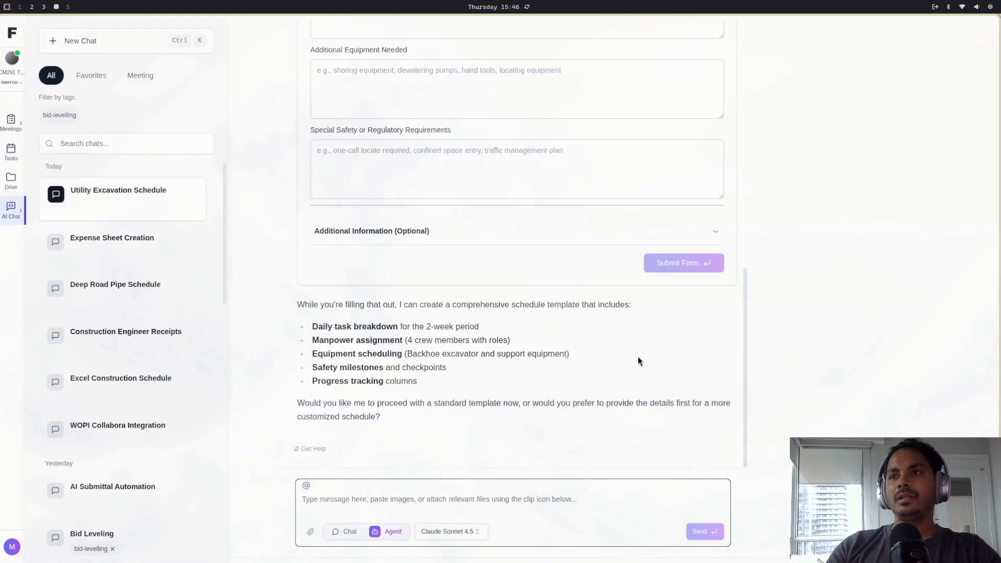
{"action": "scroll", "coordinate": [589, 370], "scroll_direction": "up", "scroll_amount": 10}
{"action": "scroll", "coordinate": [587, 366], "scroll_direction": "down", "scroll_amount": 10}
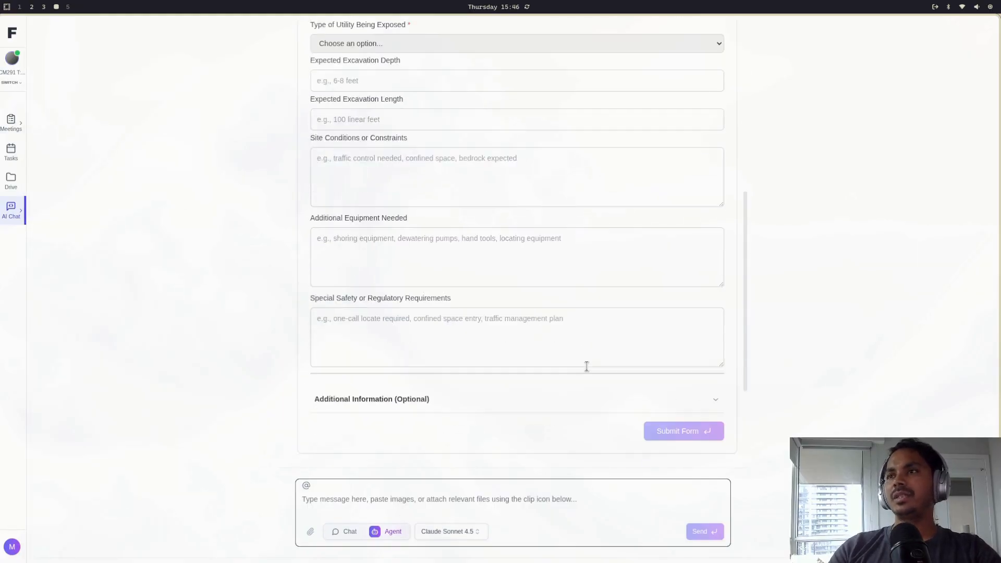
{"action": "scroll", "coordinate": [587, 366], "scroll_direction": "up", "scroll_amount": 10}
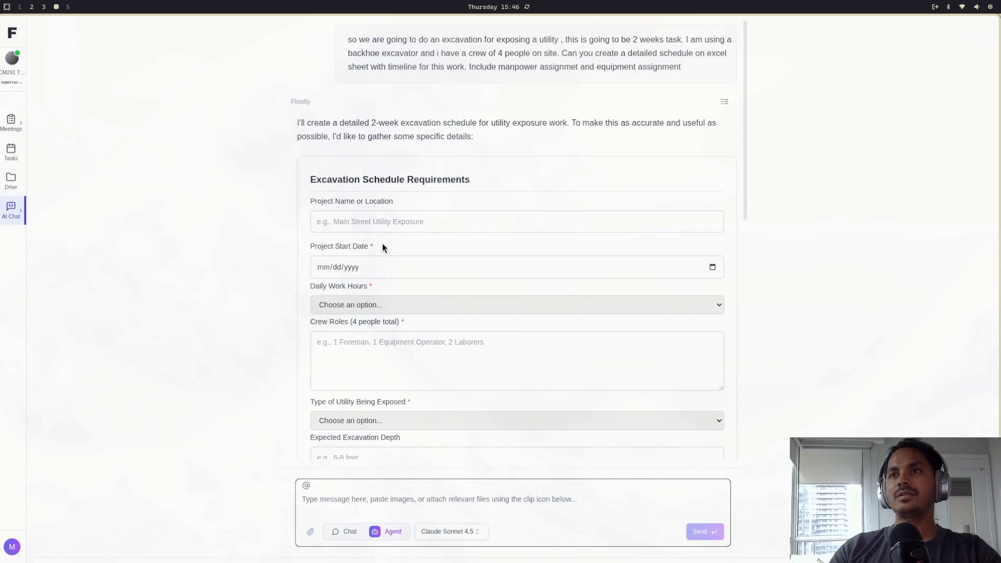
{"action": "scroll", "coordinate": [500, 176], "scroll_direction": "down", "scroll_amount": 10}
{"action": "scroll", "coordinate": [501, 176], "scroll_direction": "up", "scroll_amount": 10}
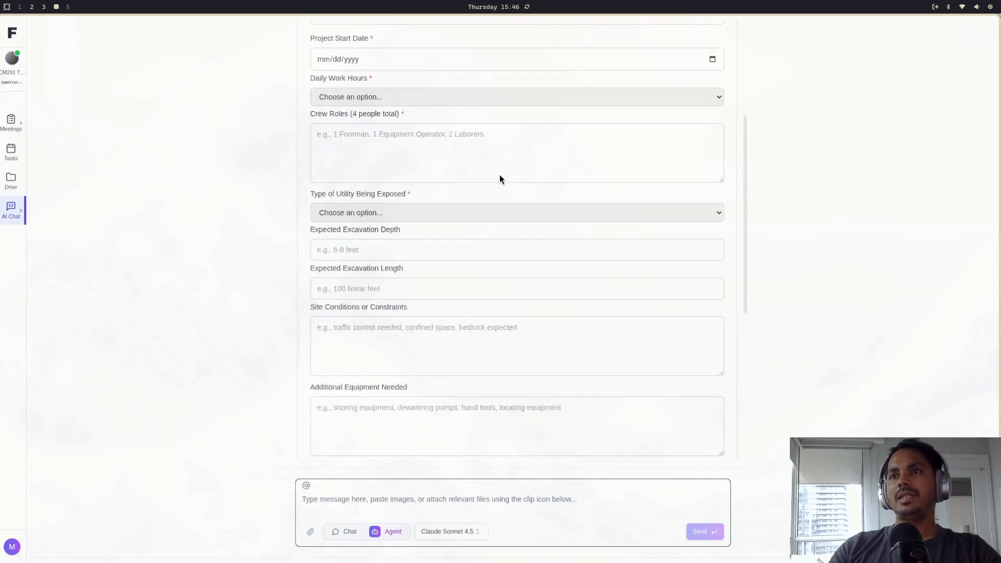
Step: Enter "XYZ project" as the project name or location in the Excavation Schedule Requirements form
{"action": "left_click", "coordinate": [391, 220]}
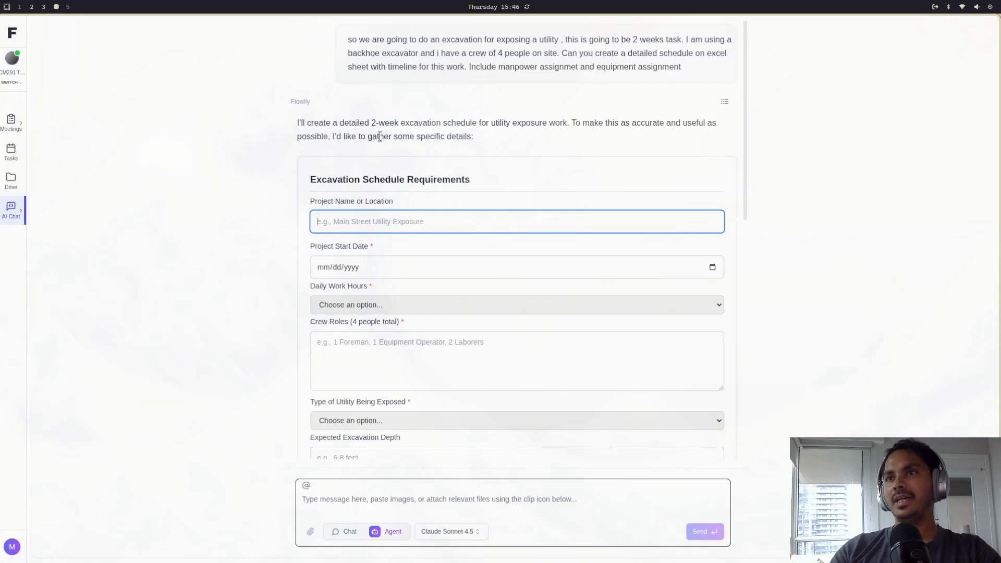
{"action": "scroll", "coordinate": [382, 185], "scroll_direction": "down", "scroll_amount": 2}
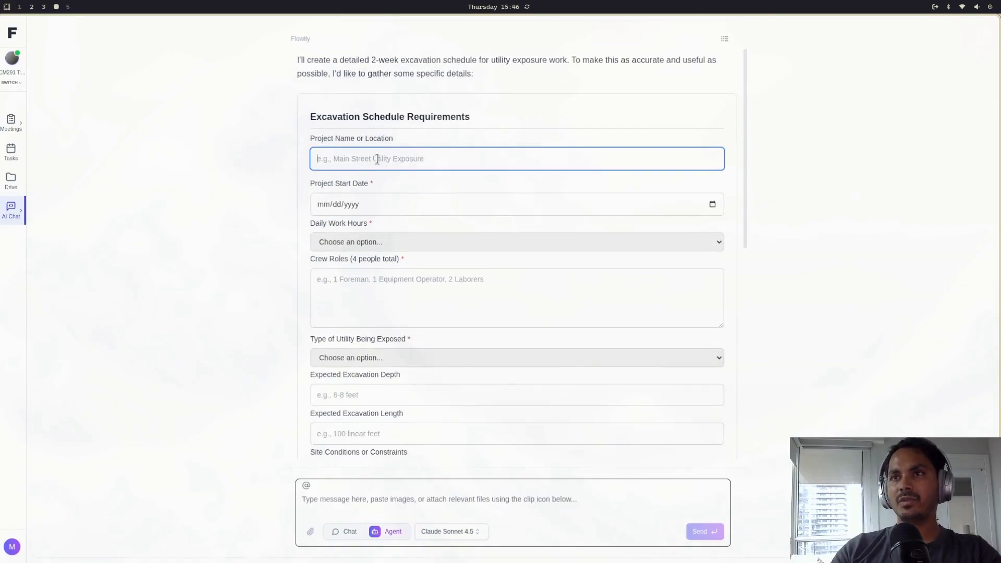
{"action": "type", "text": "X"}
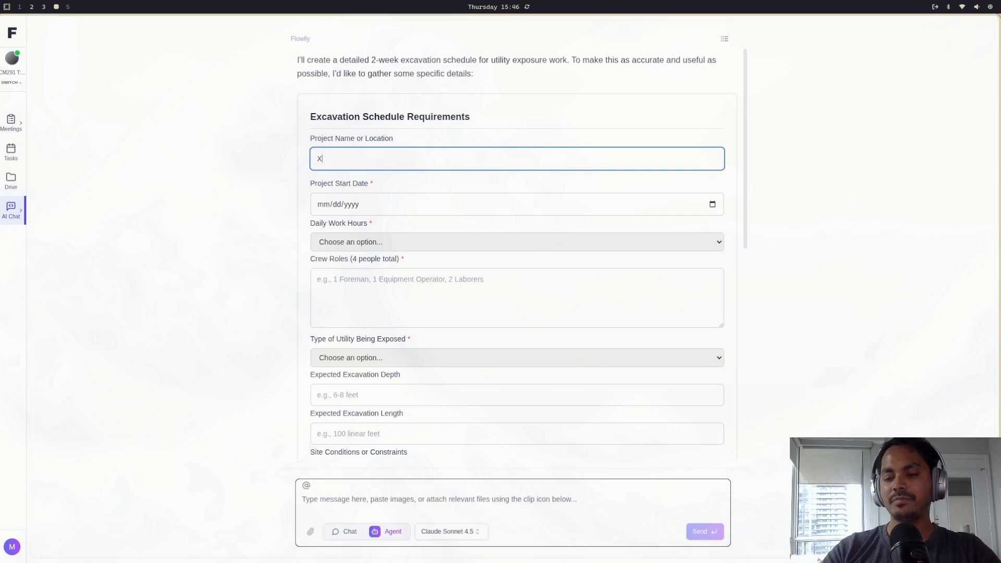
{"action": "type", "text": "YZ"}
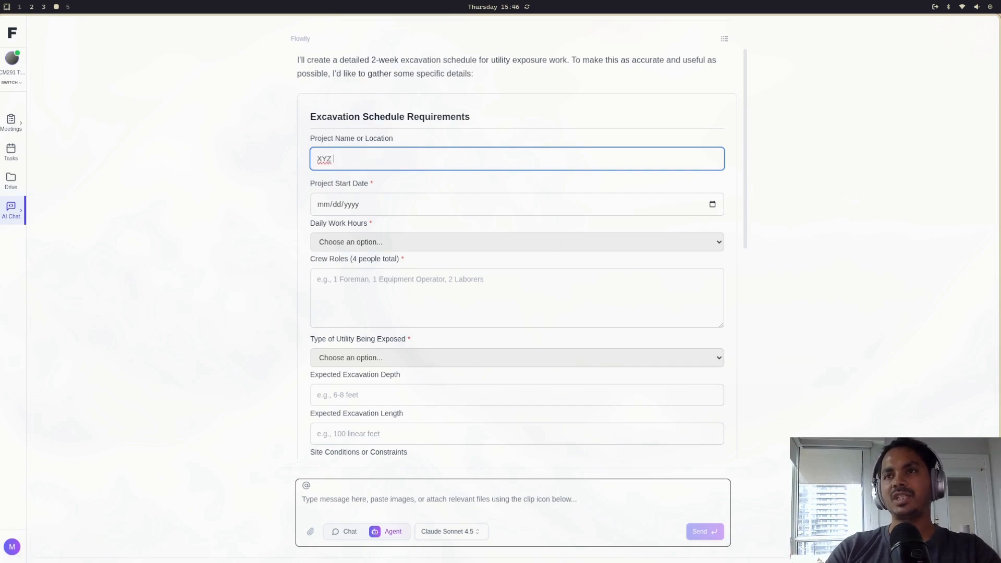
{"action": "type", "text": " project"}
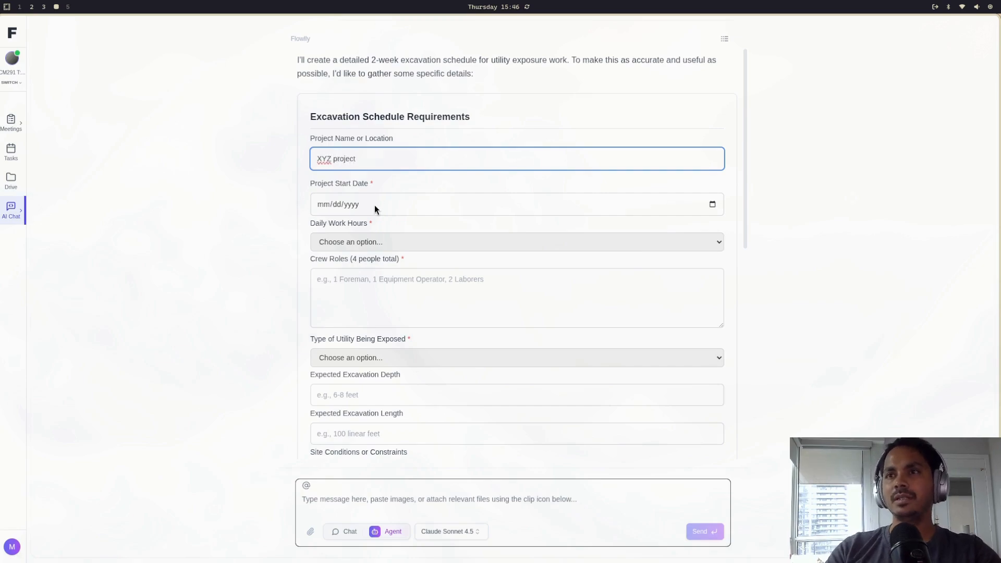
Step: Set the project start date to 10/01/2025 and the daily work hours to 8 hours (1 shift)
{"action": "left_click", "coordinate": [374, 205]}
{"action": "left_click", "coordinate": [711, 204]}
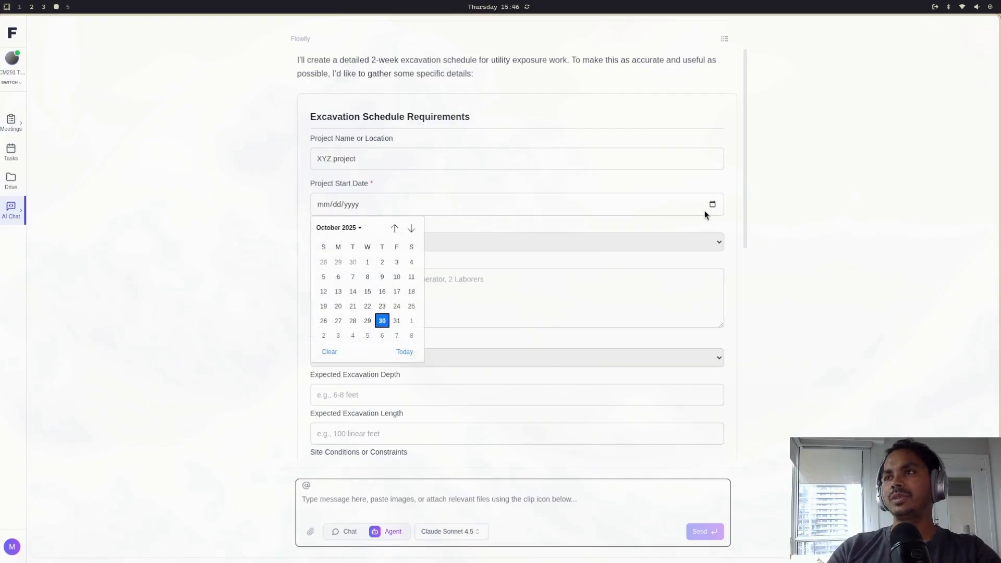
{"action": "left_click", "coordinate": [368, 263]}
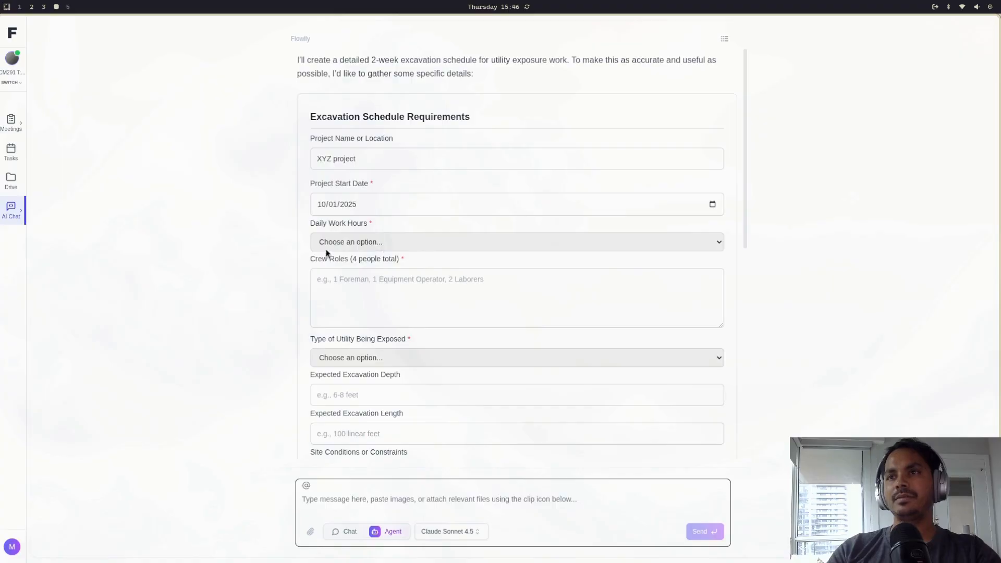
{"action": "left_click", "coordinate": [375, 240]}
{"action": "left_click", "coordinate": [371, 272]}
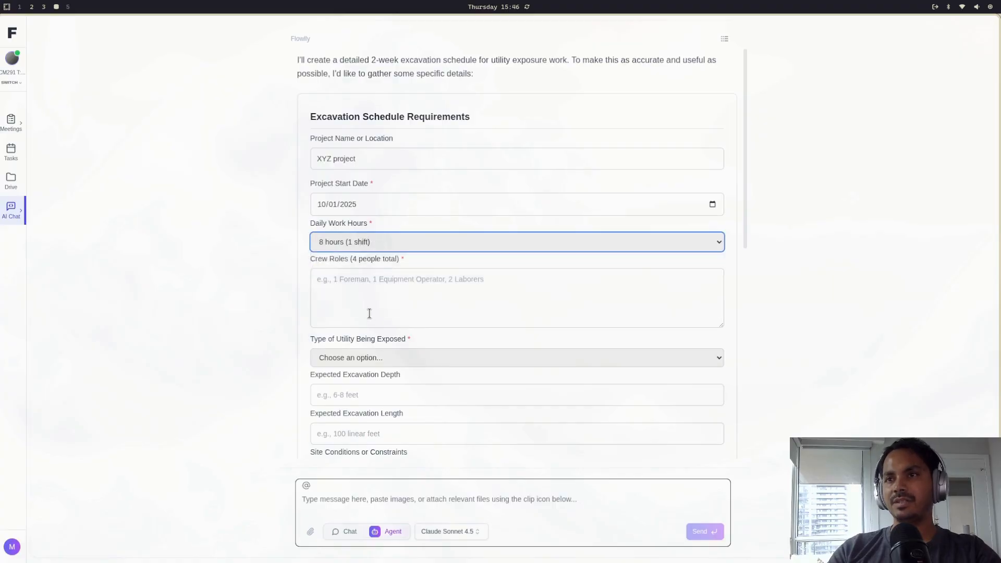
Step: Fill in the crew roles with "1 Foreman, 1 equipment operator, 2 laborer"
{"action": "left_click", "coordinate": [388, 296]}
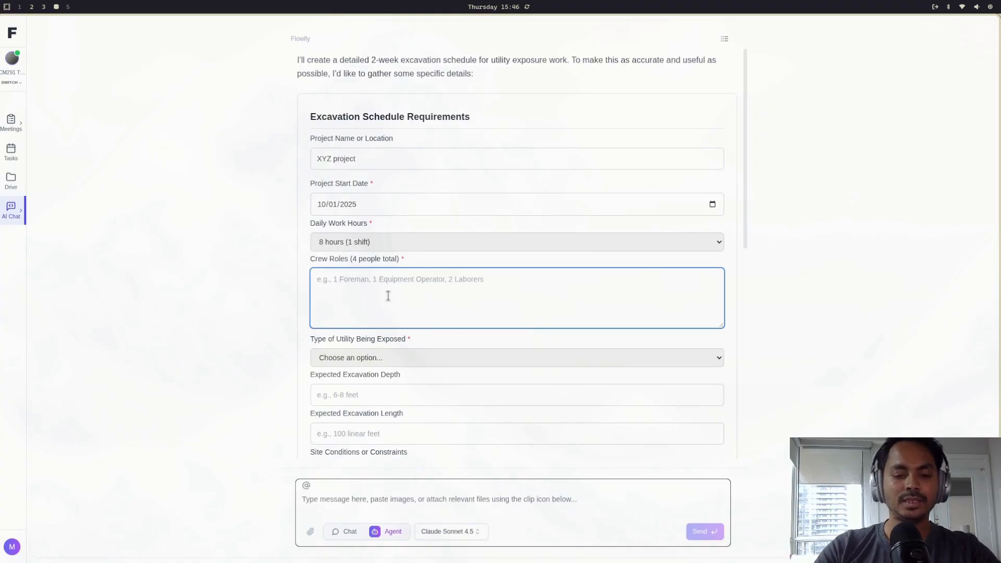
{"action": "type", "text": "1 F"}
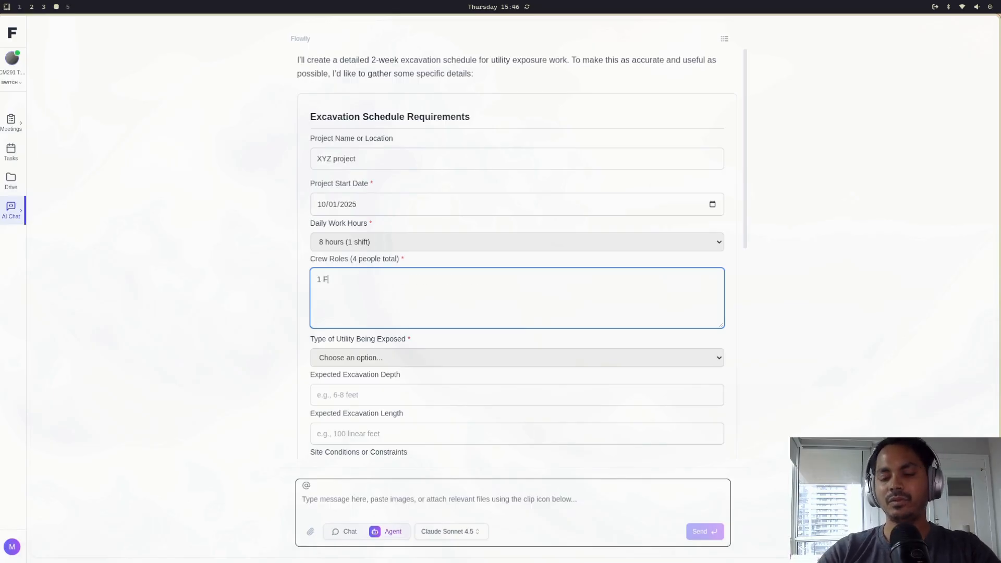
{"action": "type", "text": "oreman, "}
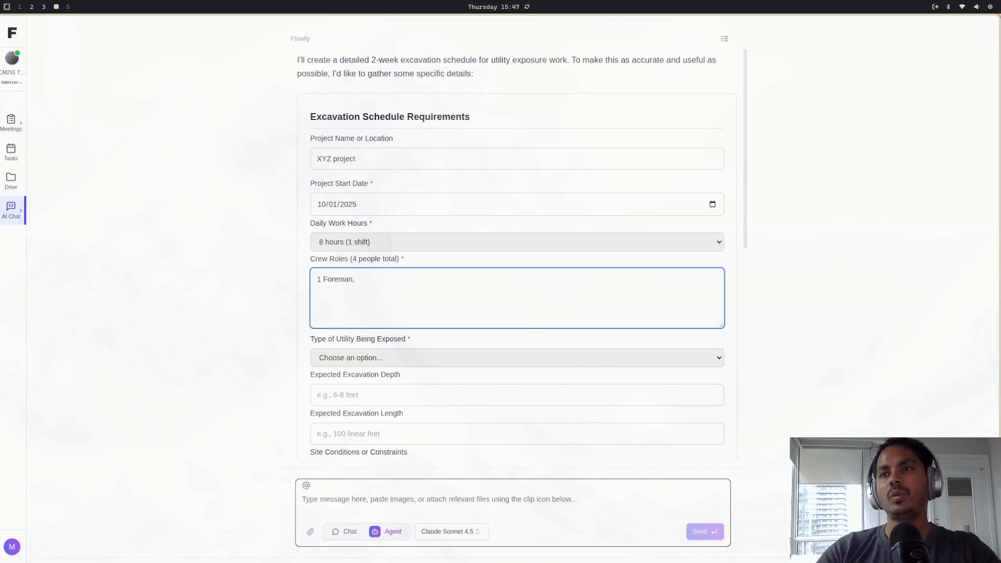
{"action": "type", "text": "1 "}
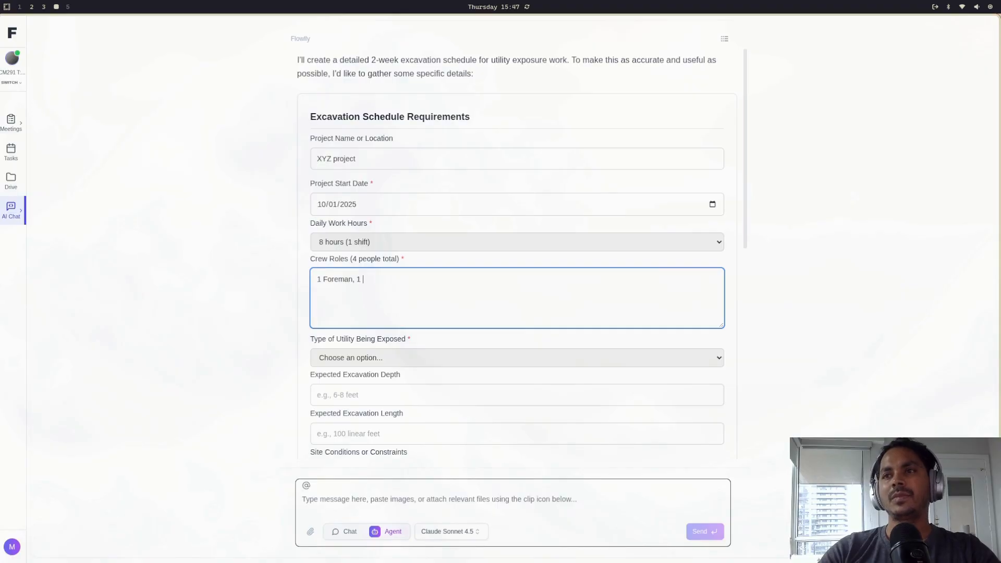
{"action": "type", "text": "equ"}
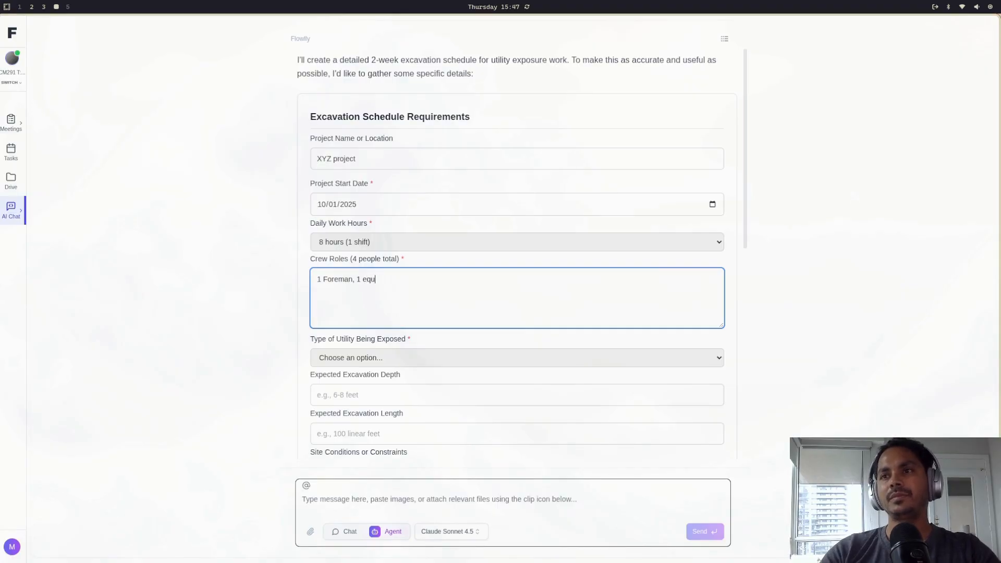
{"action": "type", "text": "pipment operator"}
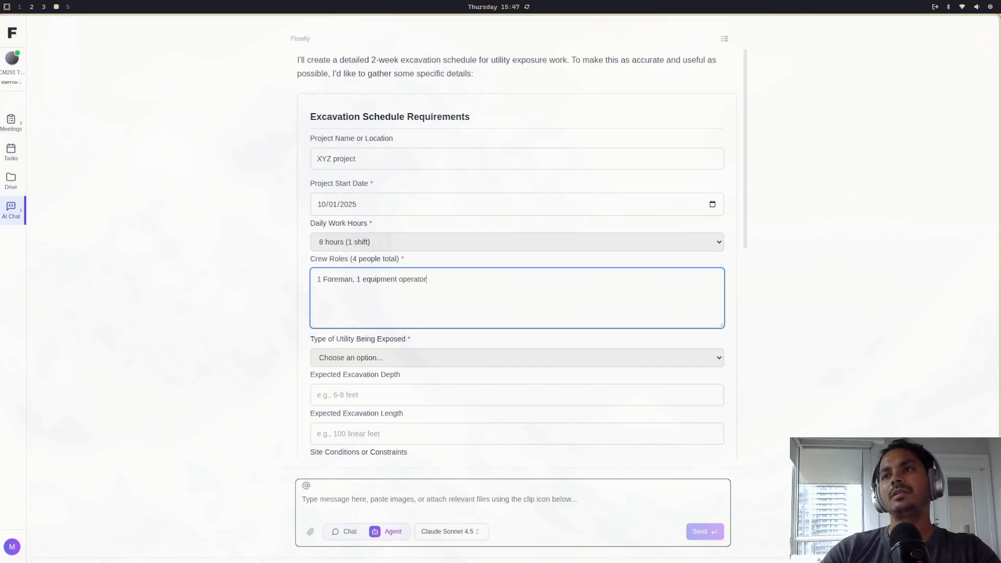
{"action": "type", "text": ", 2 laborer"}
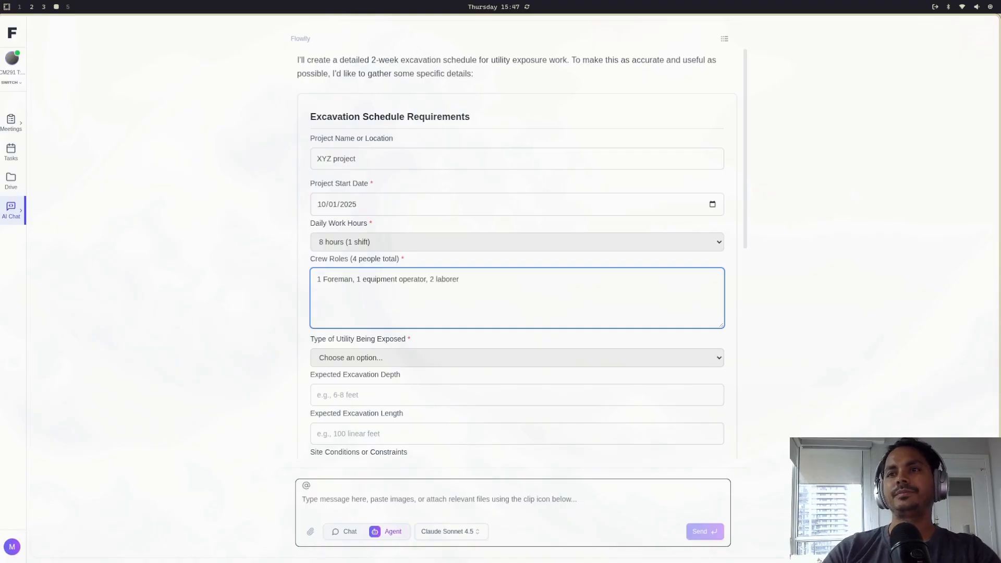
Step: Choose Water Line as the type of utility being exposed
{"action": "scroll", "coordinate": [457, 367], "scroll_direction": "down", "scroll_amount": 2}
{"action": "left_click", "coordinate": [405, 295]}
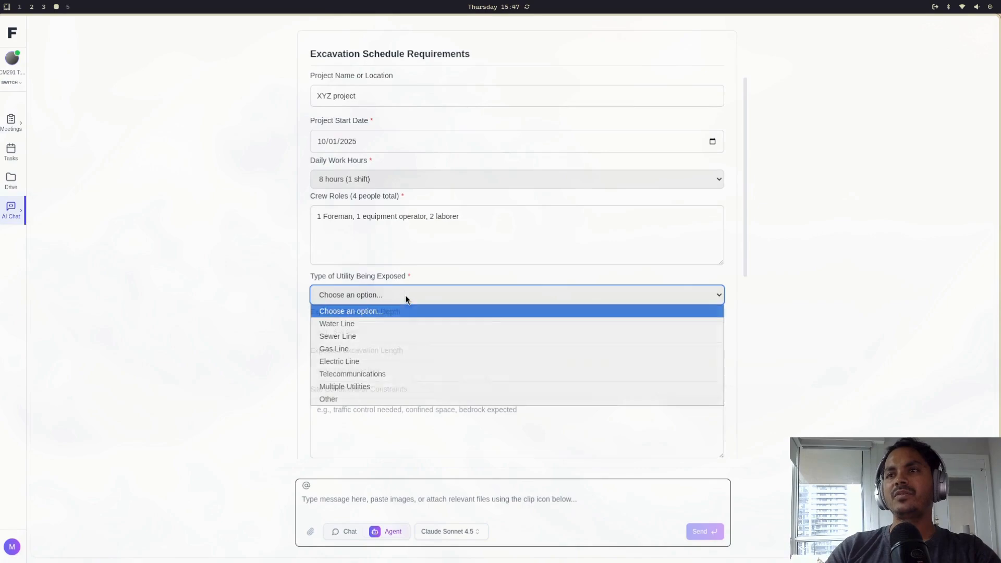
{"action": "left_click", "coordinate": [392, 324]}
Step: Enter an expected excavation depth of "10 feet" and an expected excavation length of "5x5"
{"action": "scroll", "coordinate": [368, 308], "scroll_direction": "down", "scroll_amount": 2}
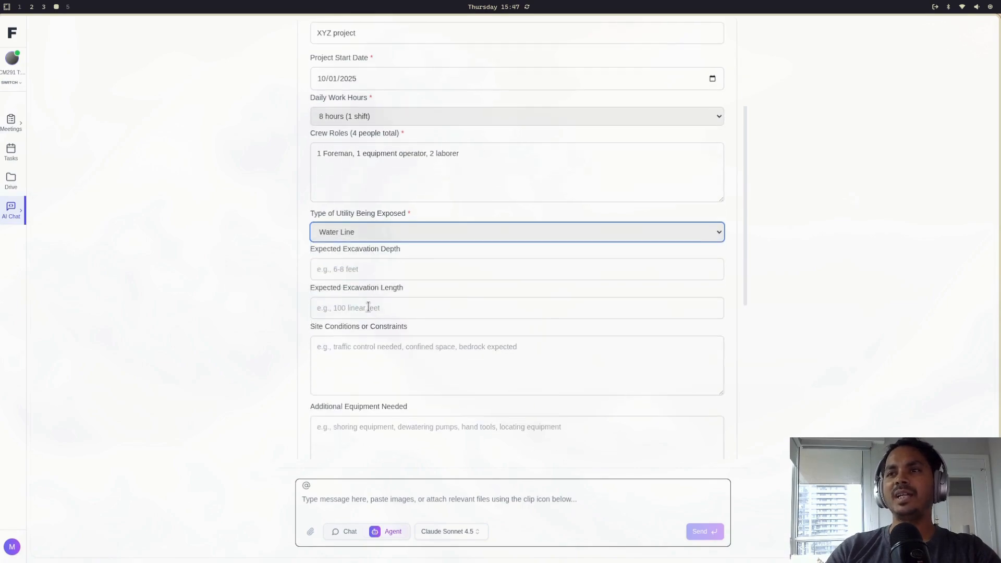
{"action": "left_click", "coordinate": [377, 272]}
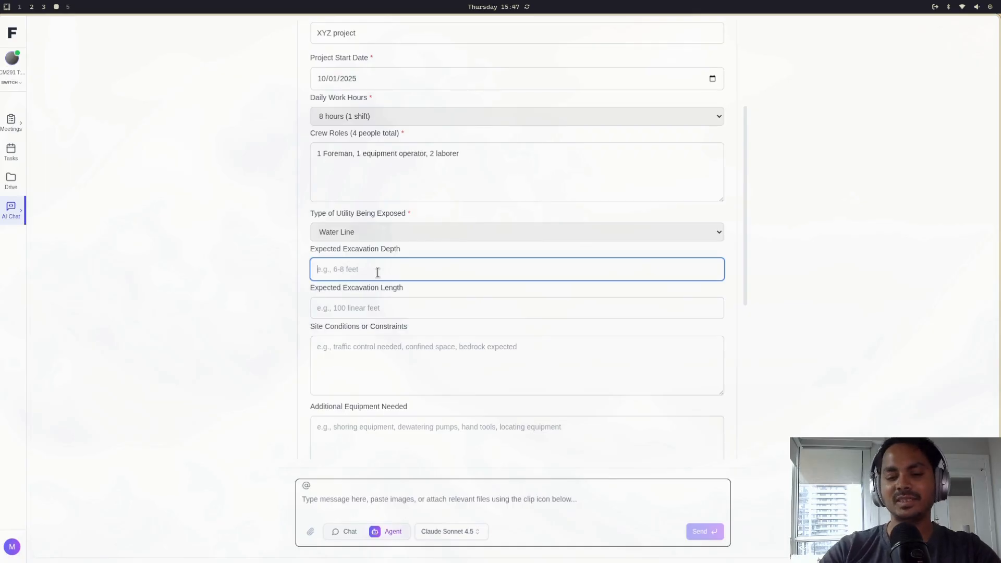
{"action": "type", "text": "10 feet"}
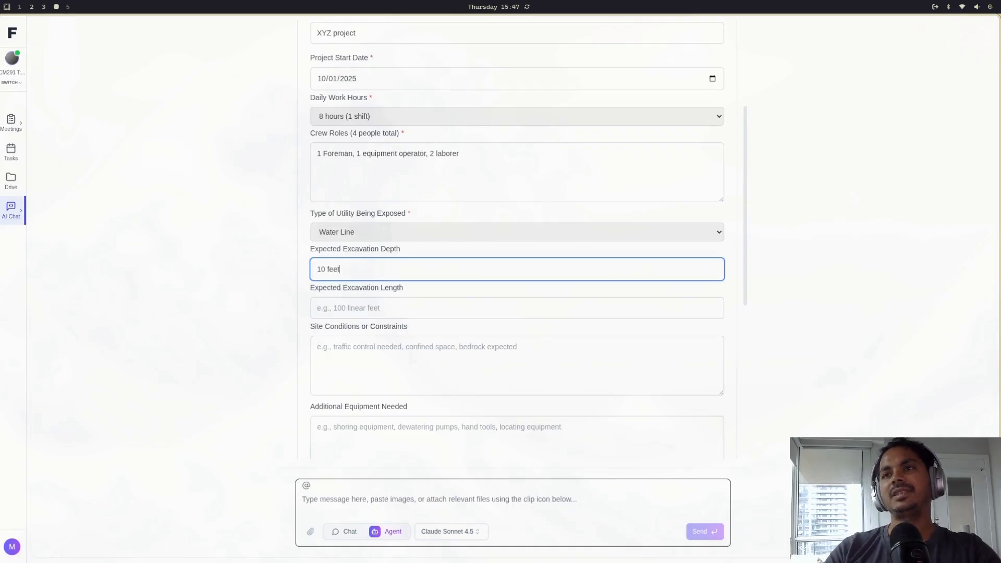
{"action": "left_click", "coordinate": [384, 302]}
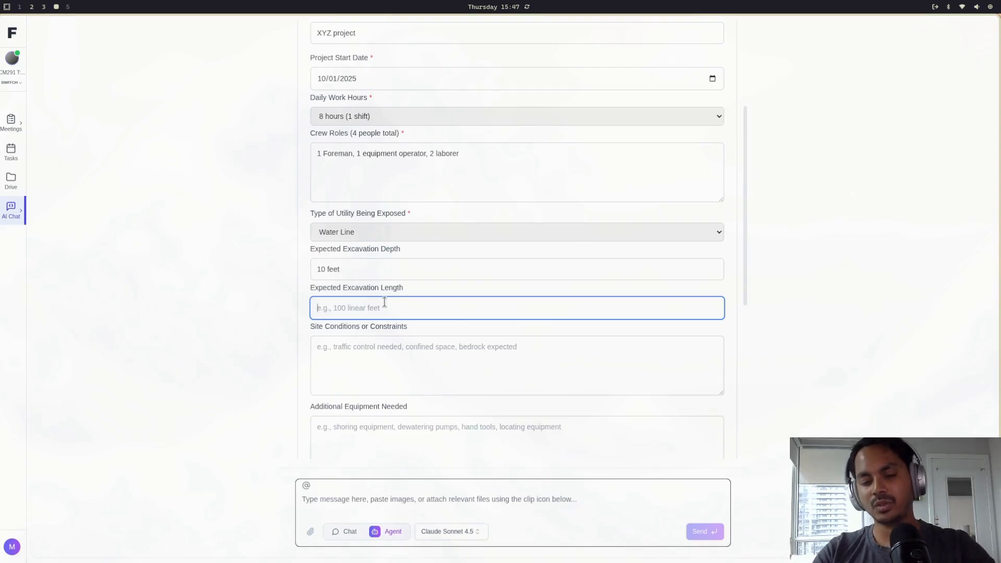
{"action": "type", "text": "5"}
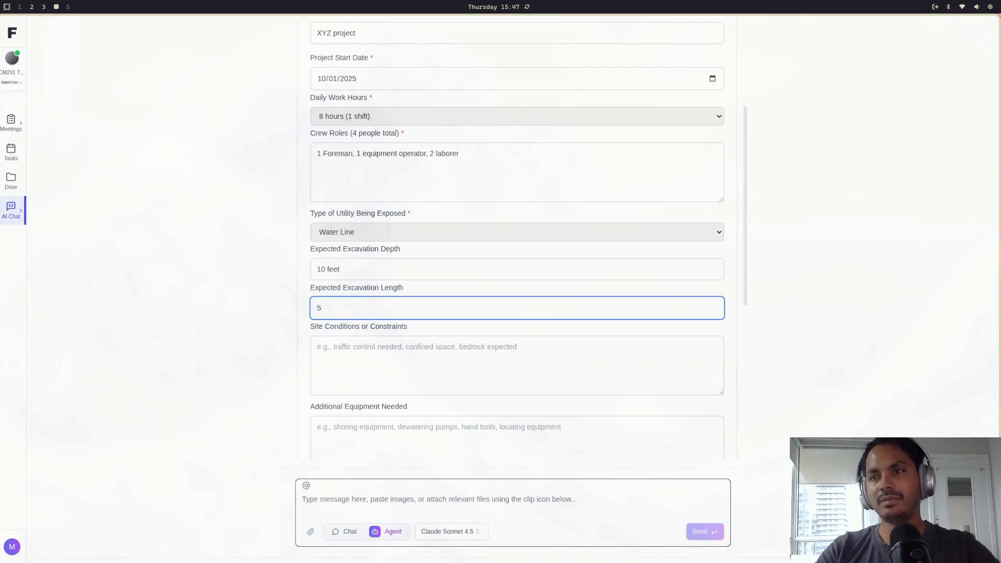
{"action": "type", "text": "x5"}
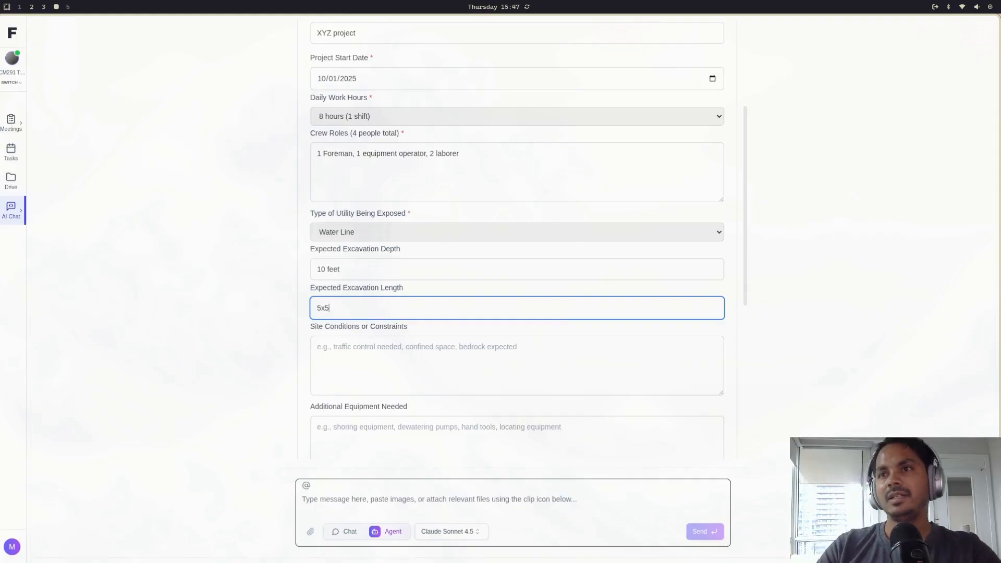
Step: Enter "traffic control need as the street is busy with live traffic, this will be provided by another sub on site during morning hours" as site conditions
{"action": "scroll", "coordinate": [405, 344], "scroll_direction": "down", "scroll_amount": 2}
{"action": "left_click", "coordinate": [422, 304]}
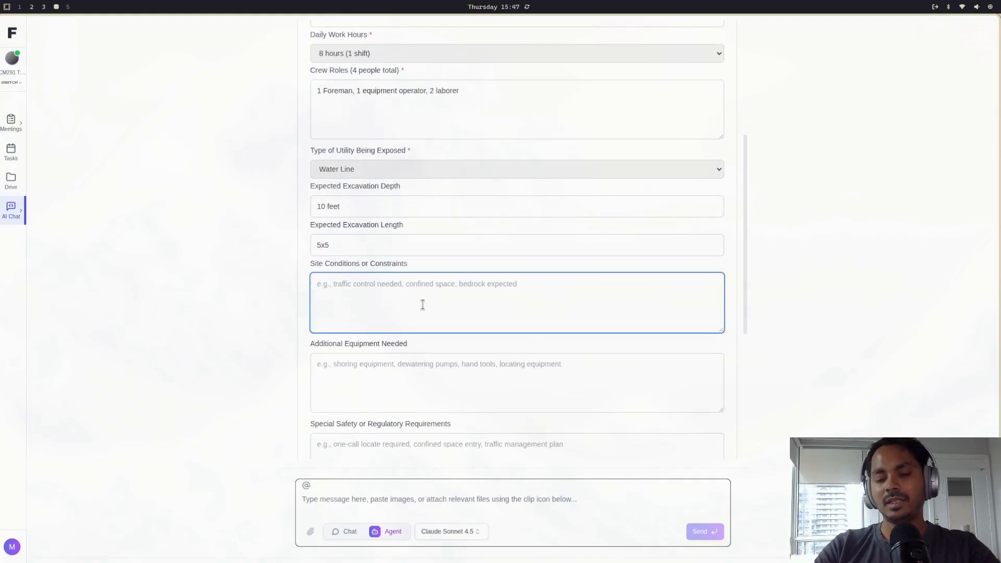
{"action": "type", "text": "traff"}
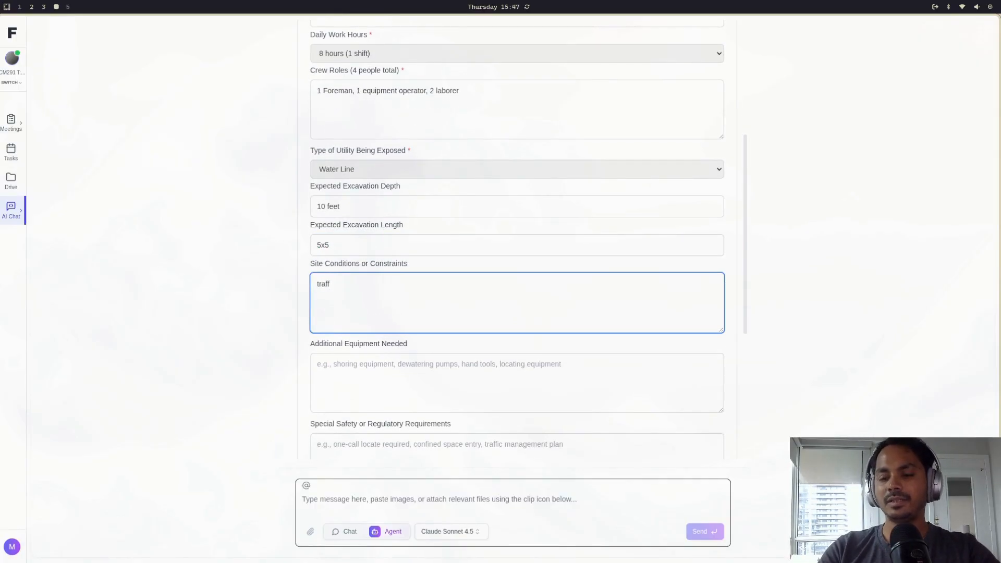
{"action": "type", "text": "ic cont"}
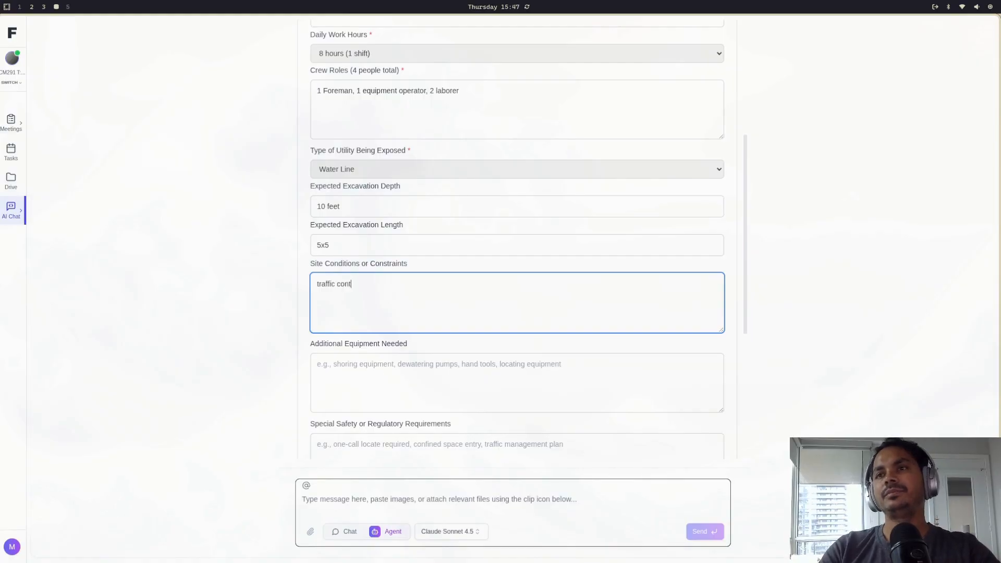
{"action": "type", "text": "rol need"}
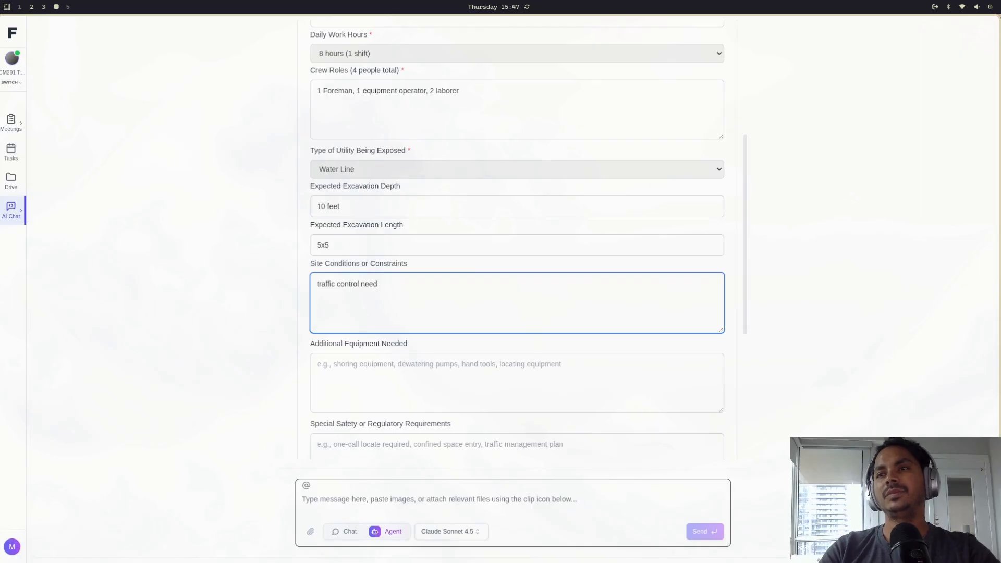
{"action": "type", "text": " for"}
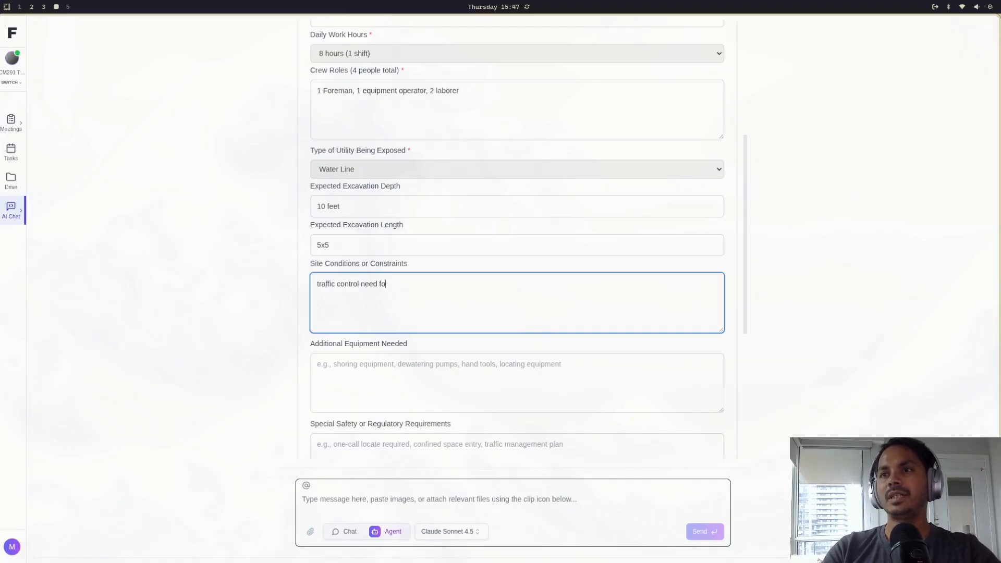
{"action": "key", "text": "BackSpace"}
{"action": "key", "text": "BackSpace"}
{"action": "type", "text": "as the stre"}
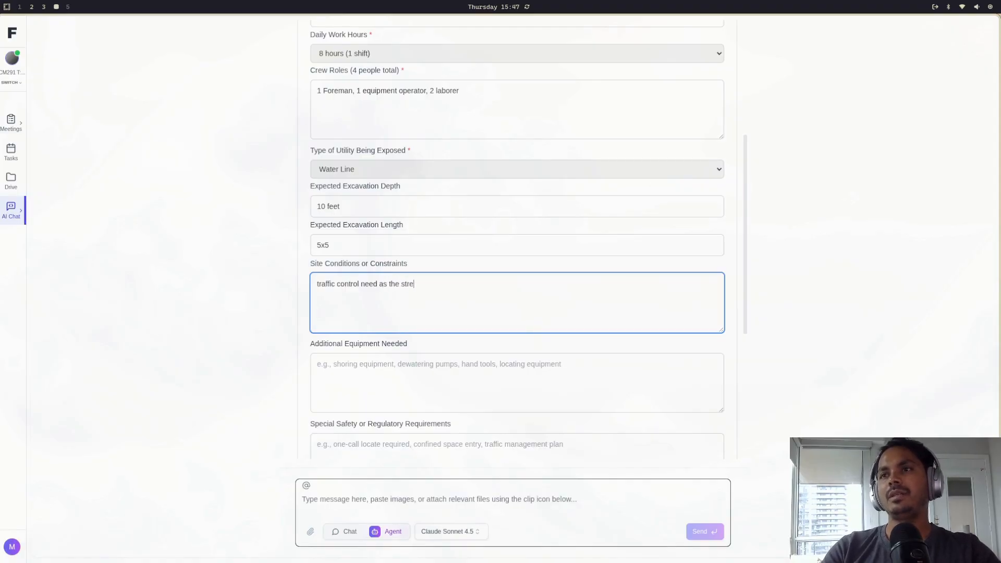
{"action": "type", "text": "et is busy w"}
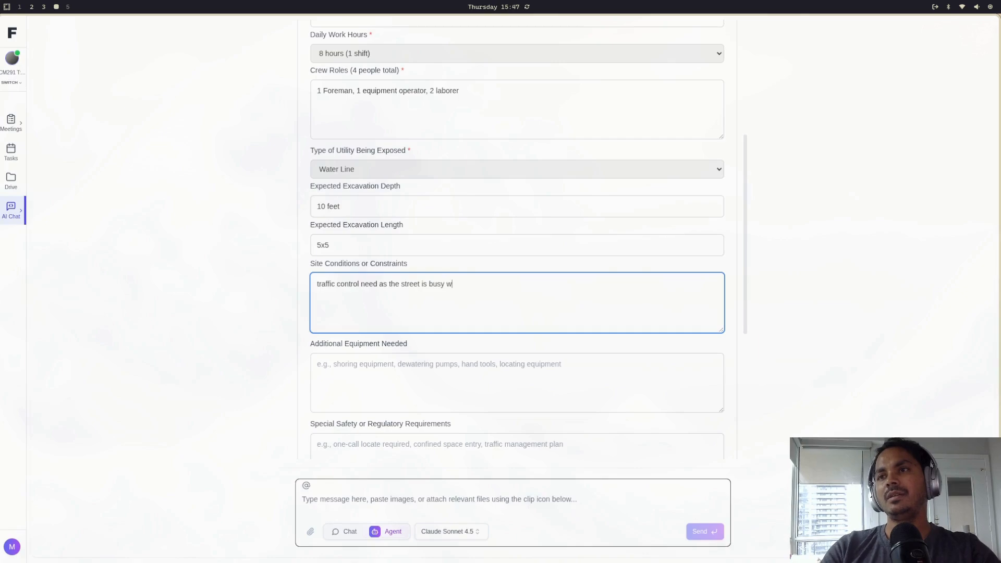
{"action": "type", "text": "ith live tr"}
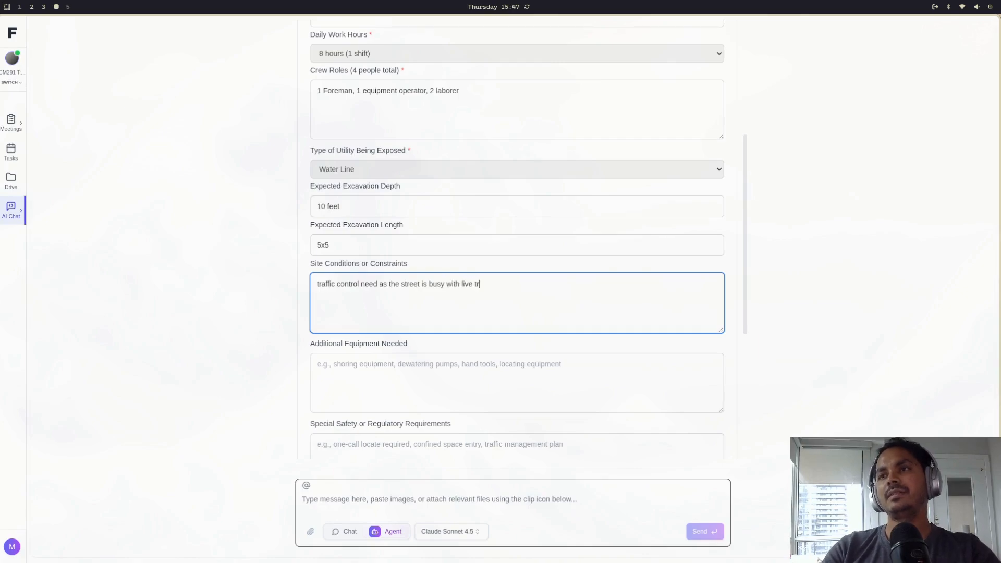
{"action": "type", "text": "aff"}
{"action": "type", "text": "ic, this"}
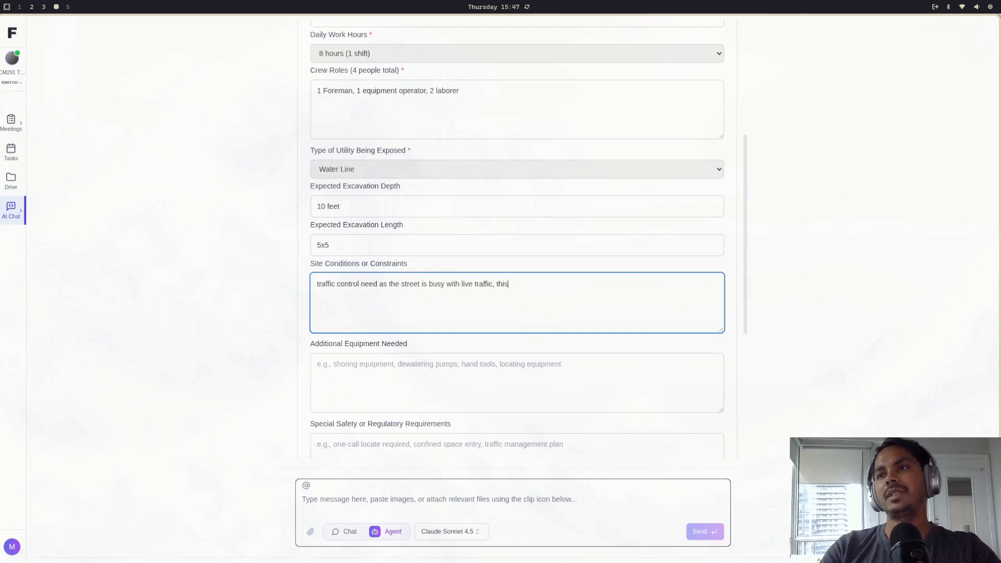
{"action": "type", "text": " will be provid"}
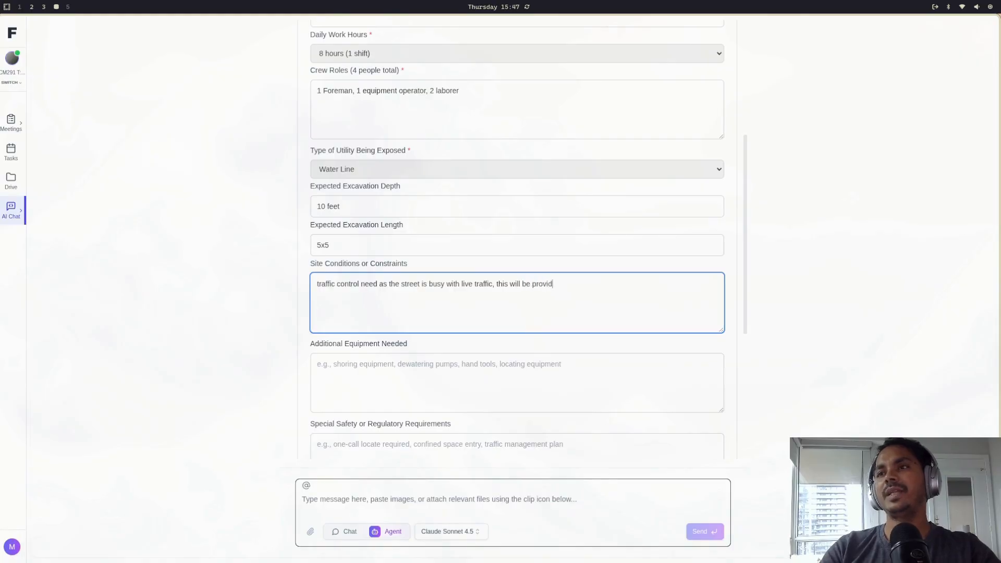
{"action": "type", "text": "ed by anothe"}
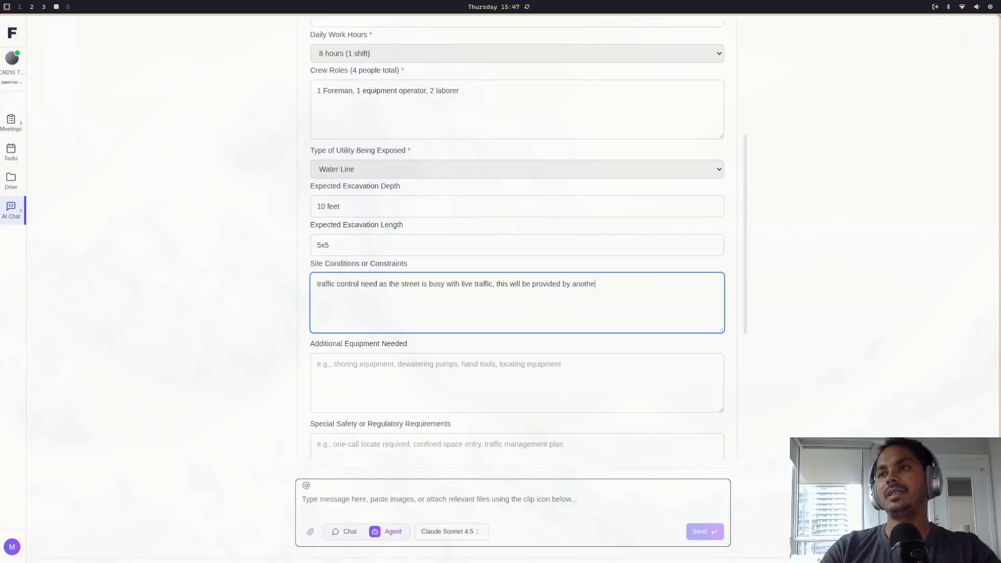
{"action": "type", "text": "r sub "}
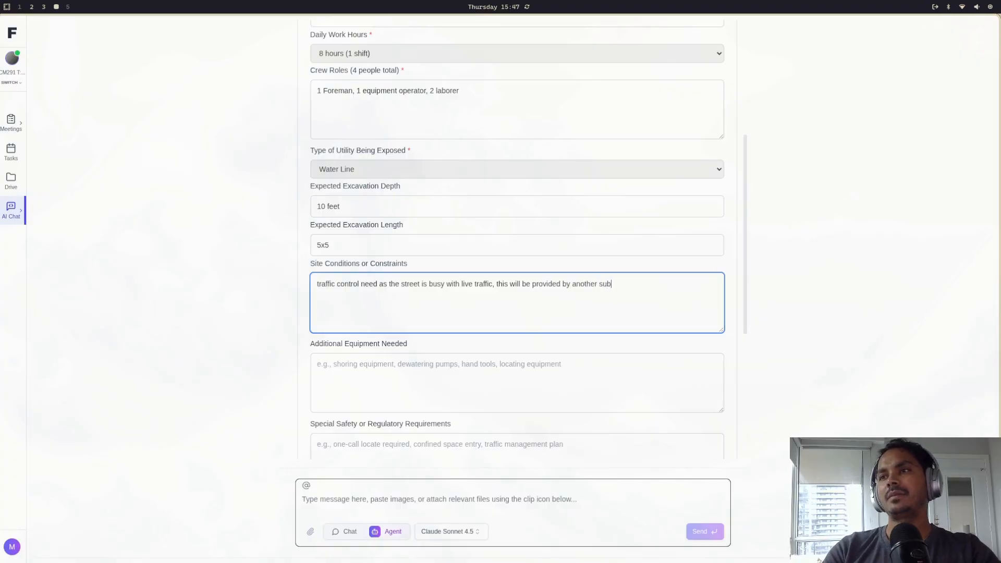
{"action": "type", "text": "on site duri"}
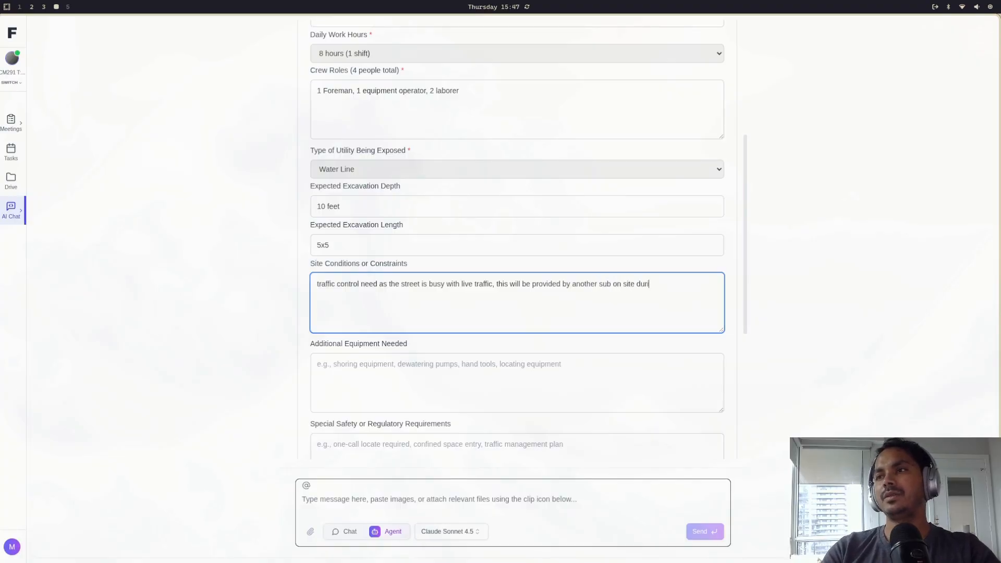
{"action": "type", "text": "ng morning hours"}
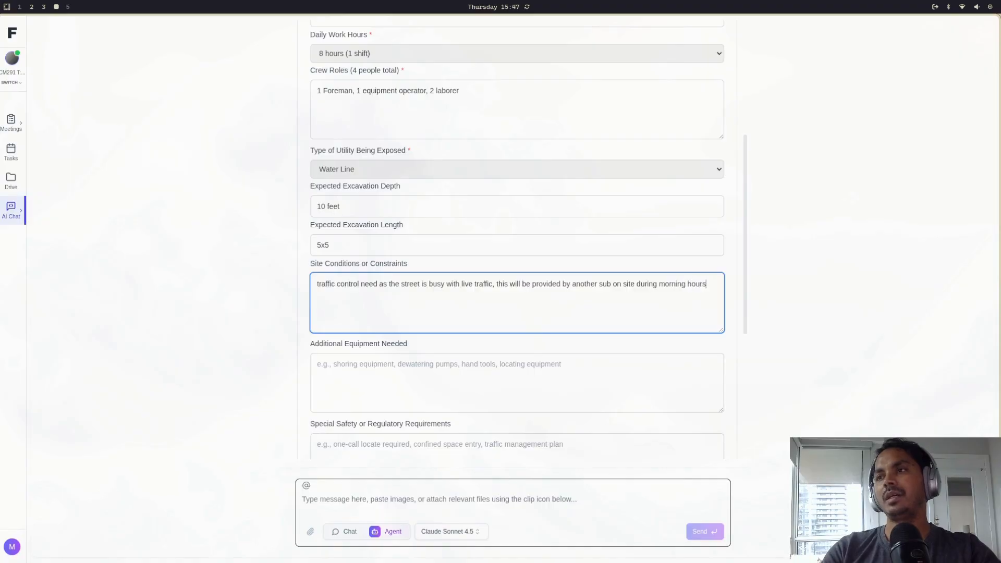
Step: Fill in the additional equipment needed with "shoring equipment, dump trucks will be available at the close of the shift"
{"action": "scroll", "coordinate": [458, 312], "scroll_direction": "down", "scroll_amount": 3}
{"action": "left_click", "coordinate": [431, 256]}
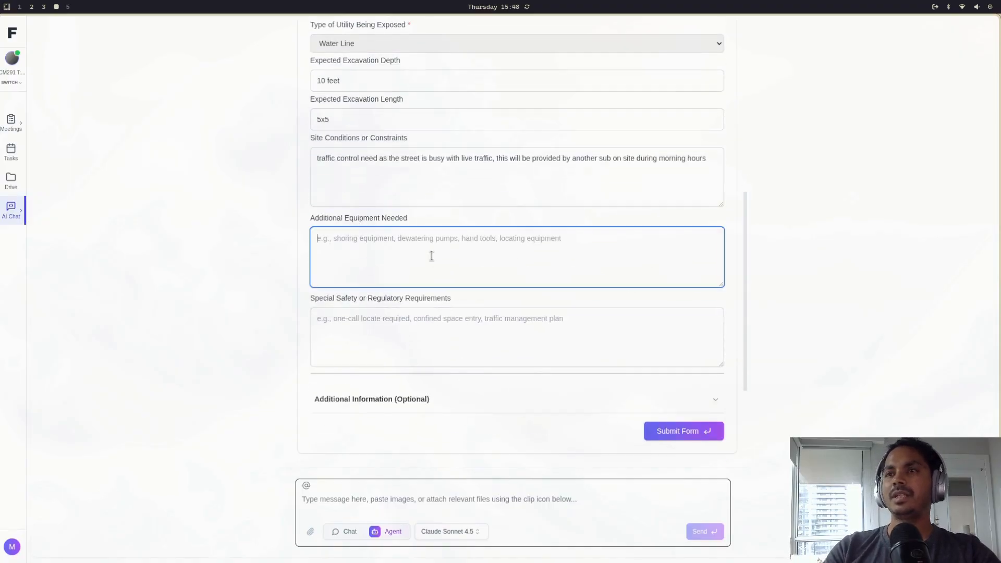
{"action": "type", "text": "shoring equp"}
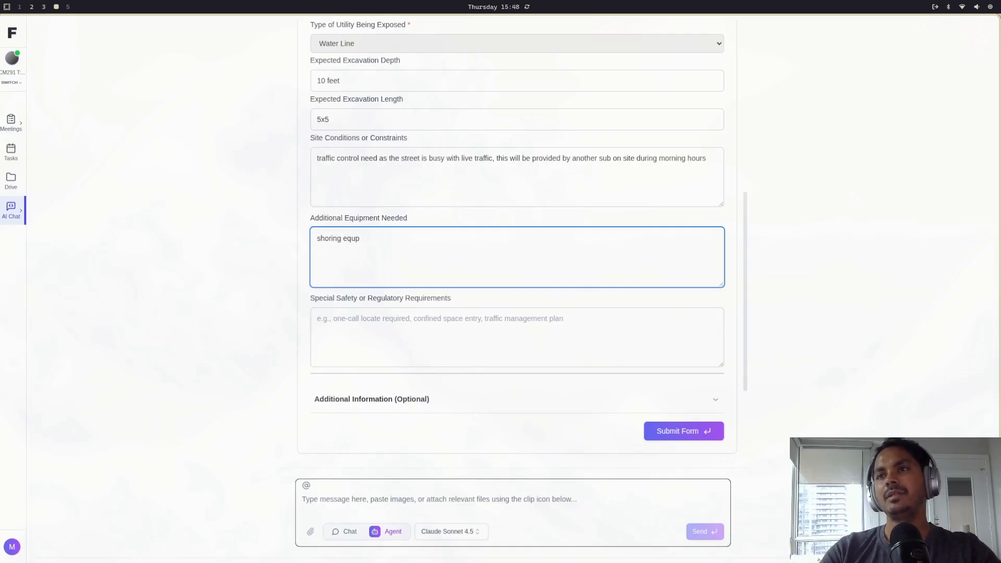
{"action": "key", "text": "BackSpace"}
{"action": "type", "text": "ipment,"}
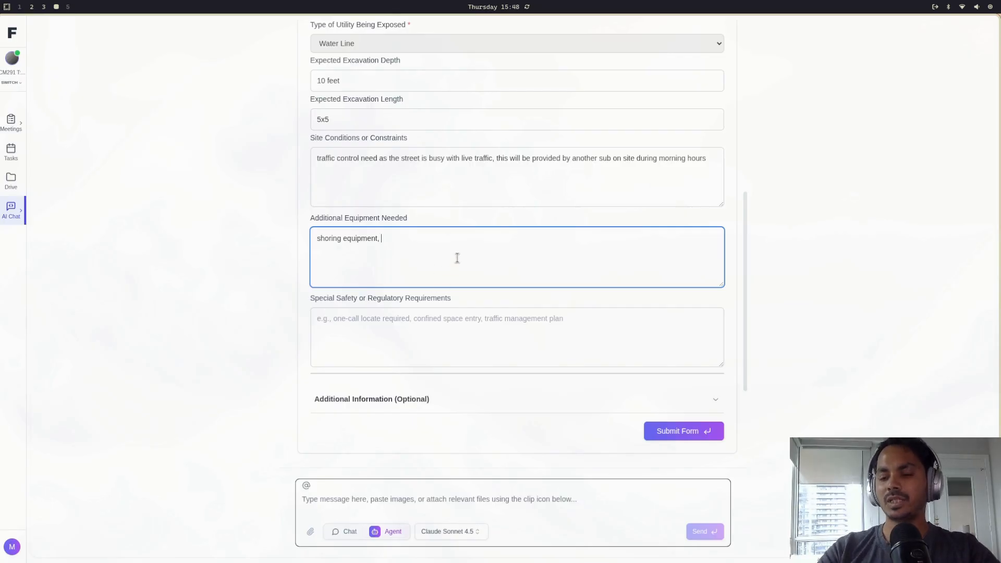
{"action": "type", "text": "d"}
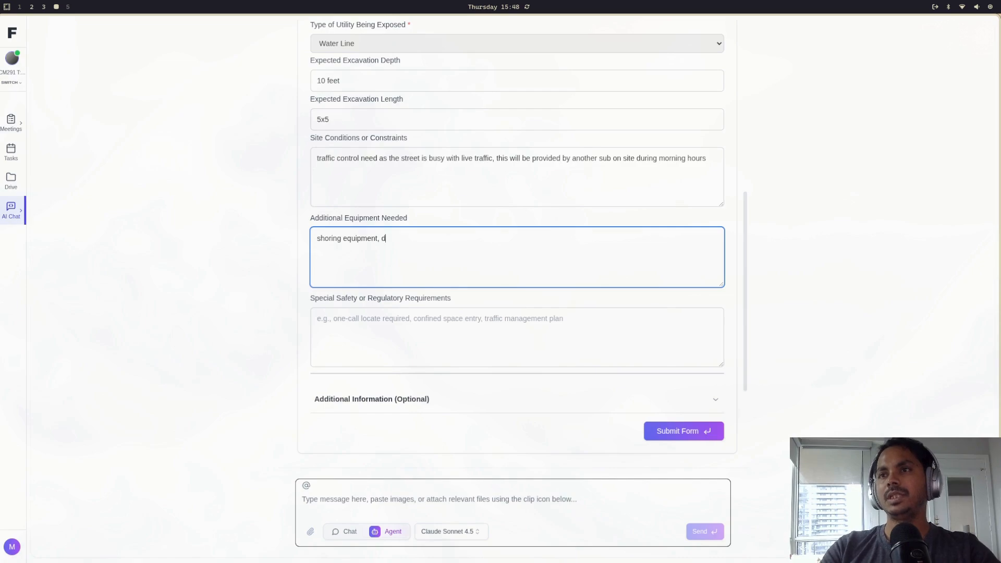
{"action": "type", "text": "ump trucks wi"}
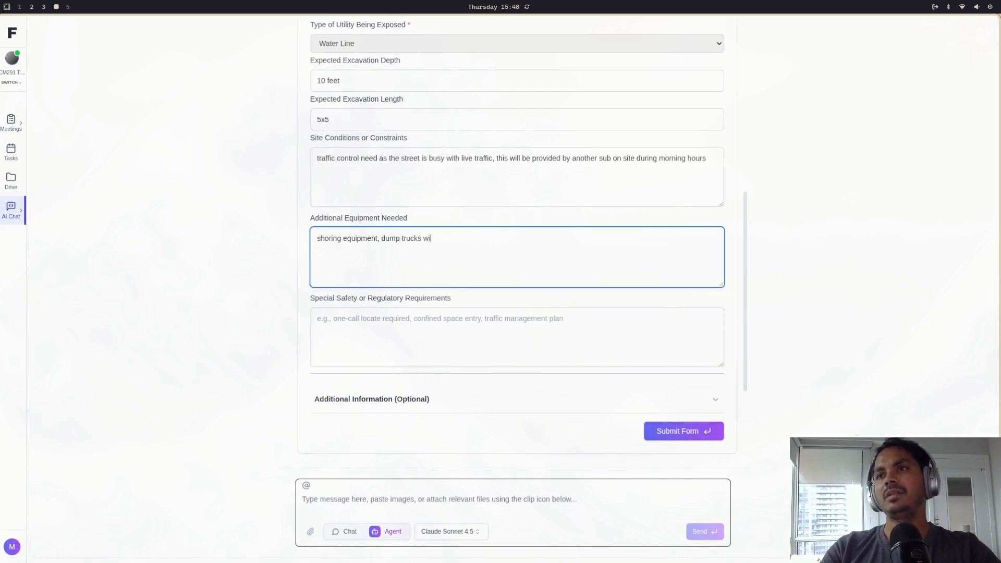
{"action": "type", "text": "ll be availabl"}
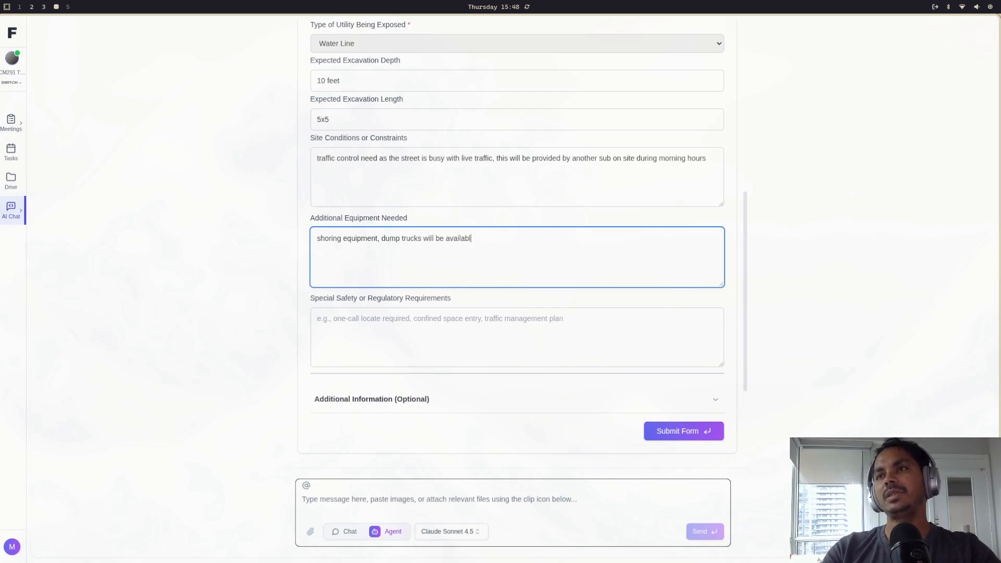
{"action": "type", "text": "e at the close of the shift"}
Step: Leave the special safety or regulatory requirements blank and submit the requirements form to the agent
{"action": "scroll", "coordinate": [474, 268], "scroll_direction": "down", "scroll_amount": 3}
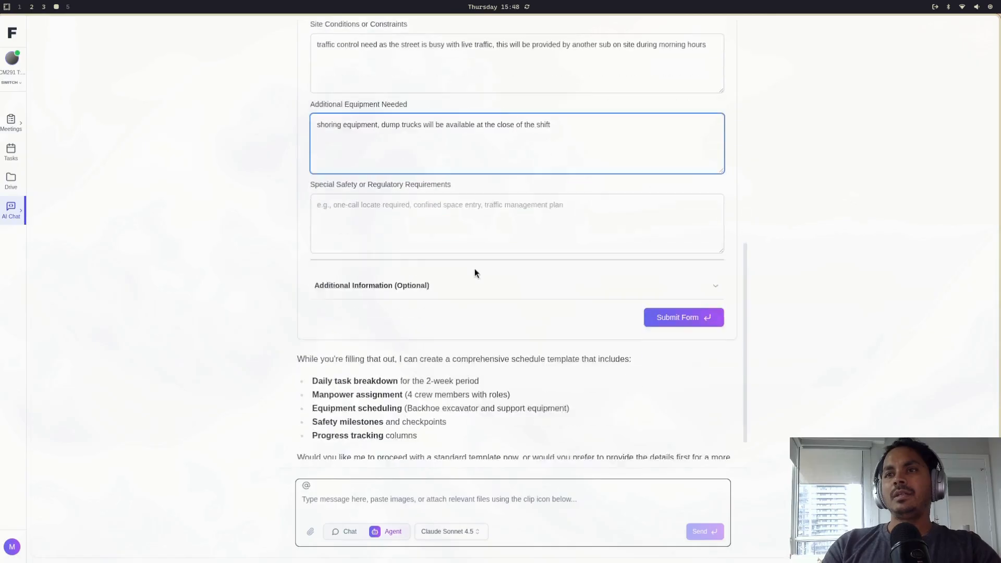
{"action": "left_click", "coordinate": [441, 214]}
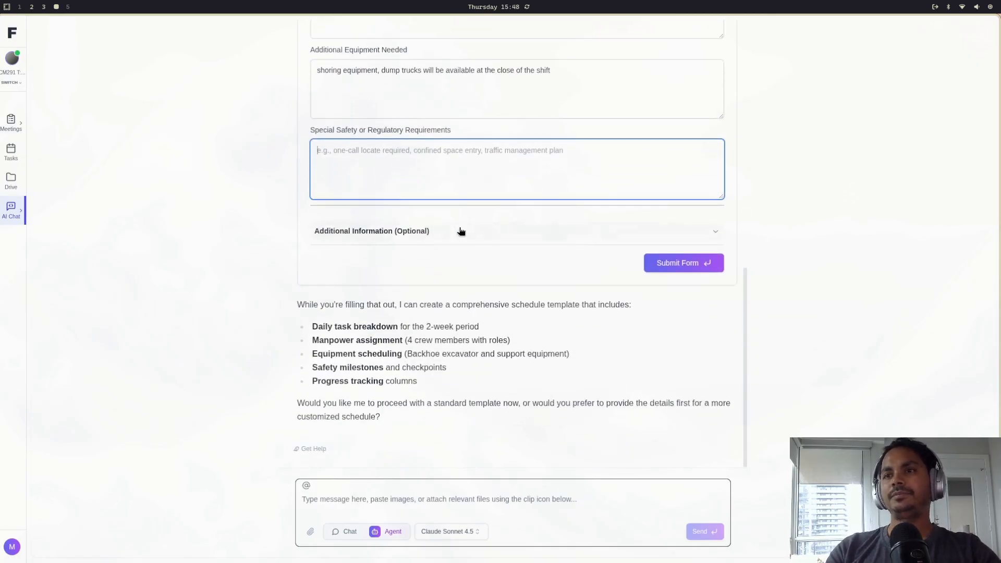
{"action": "scroll", "coordinate": [364, 342], "scroll_direction": "up", "scroll_amount": 2}
{"action": "left_click", "coordinate": [683, 389]}
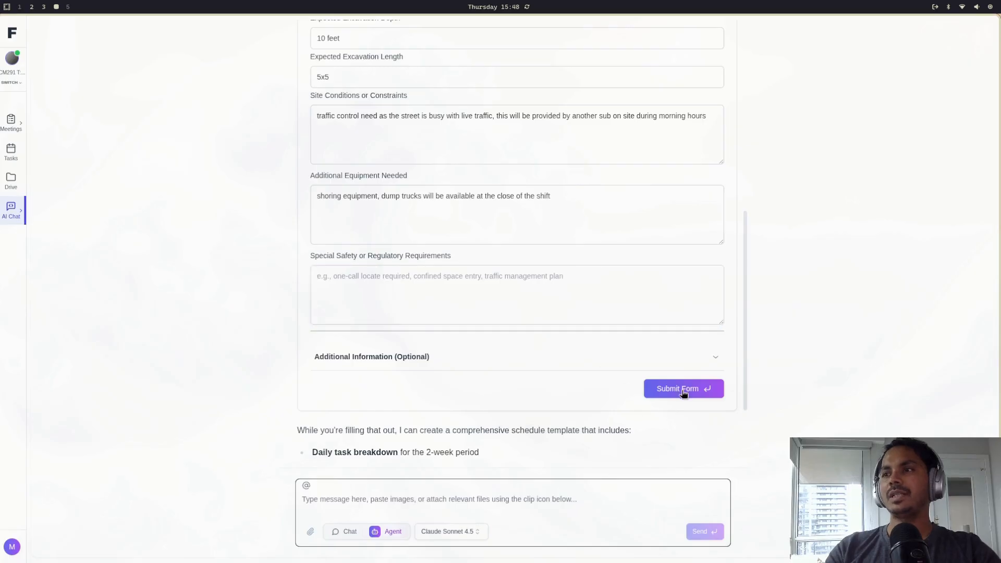
{"action": "scroll", "coordinate": [571, 287], "scroll_direction": "up", "scroll_amount": 10}
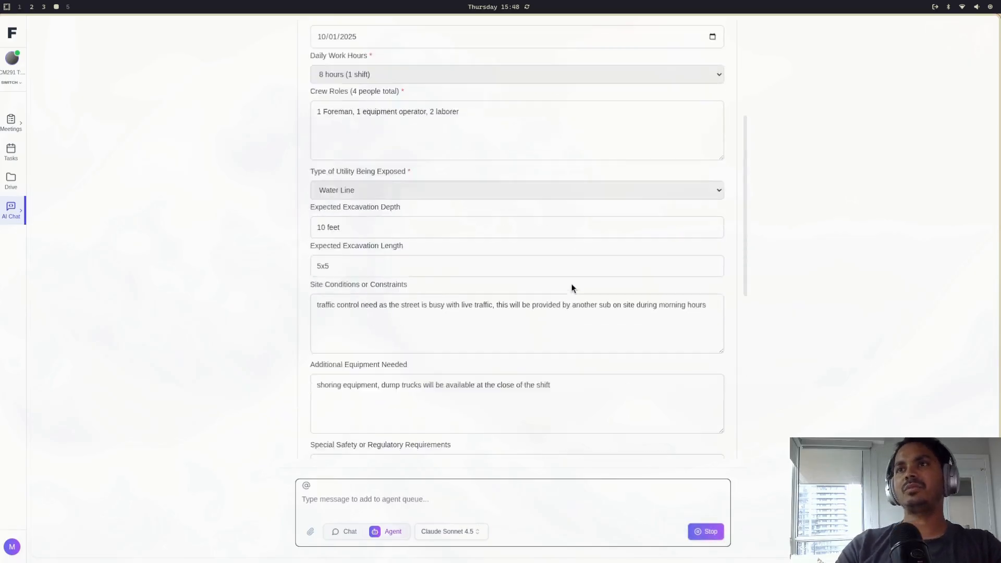
{"action": "scroll", "coordinate": [572, 288], "scroll_direction": "down", "scroll_amount": 10}
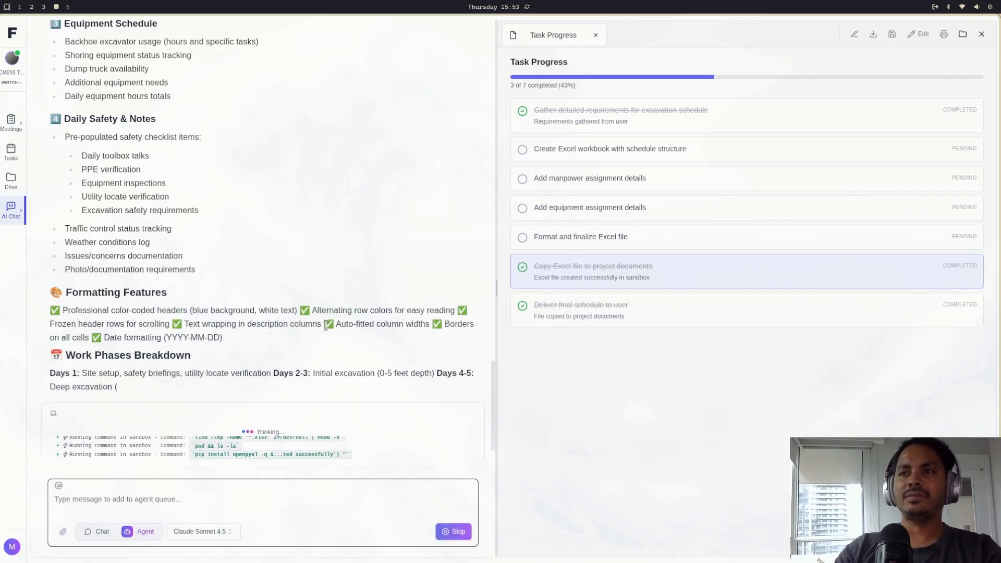
Step: Open the attached XYZ_Project_Excavation_Schedule.xlsx, close the task progress view and widen the spreadsheet preview
{"action": "left_click", "coordinate": [134, 413]}
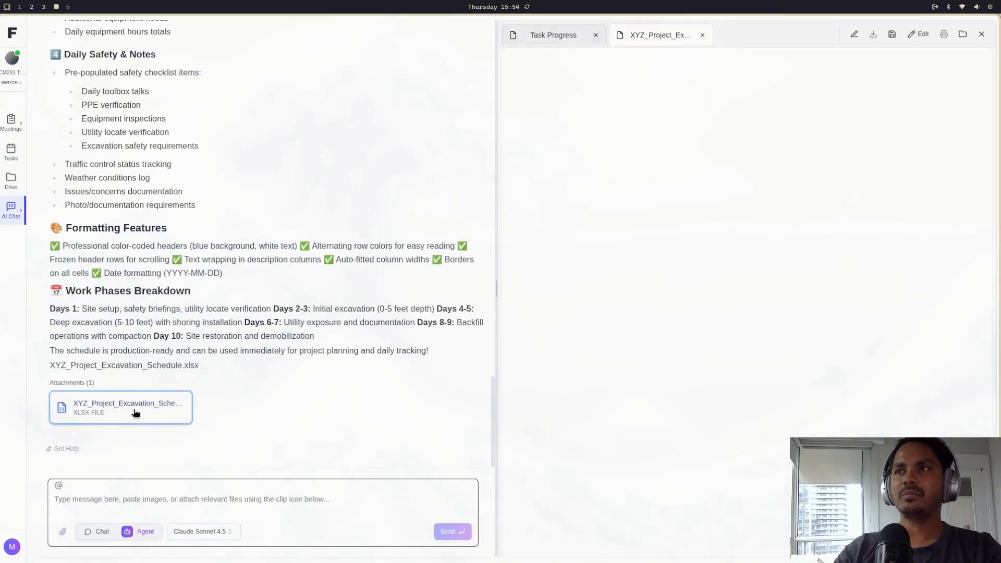
{"action": "left_click", "coordinate": [595, 35]}
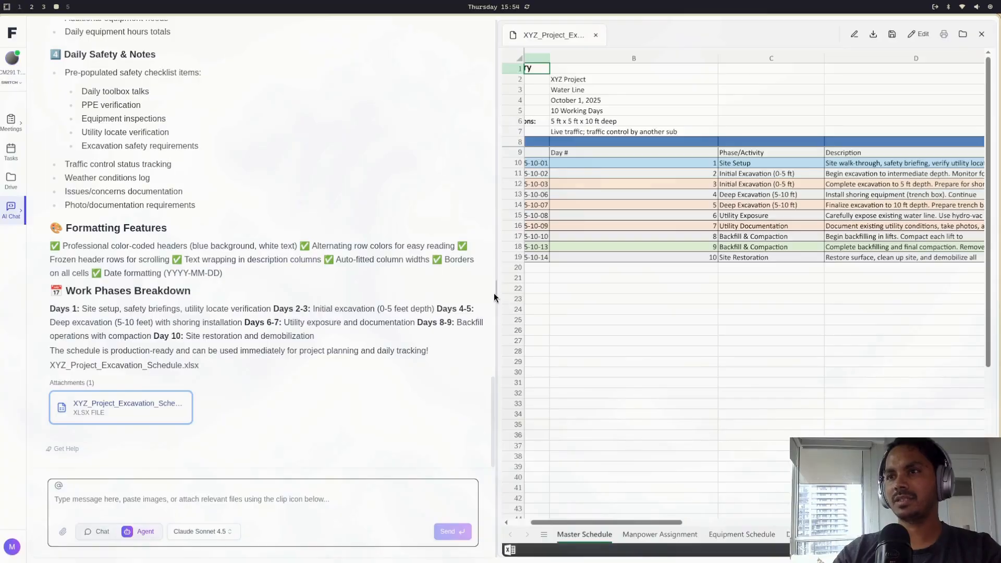
{"action": "left_click_drag", "start_coordinate": [494, 292], "coordinate": [224, 292]}
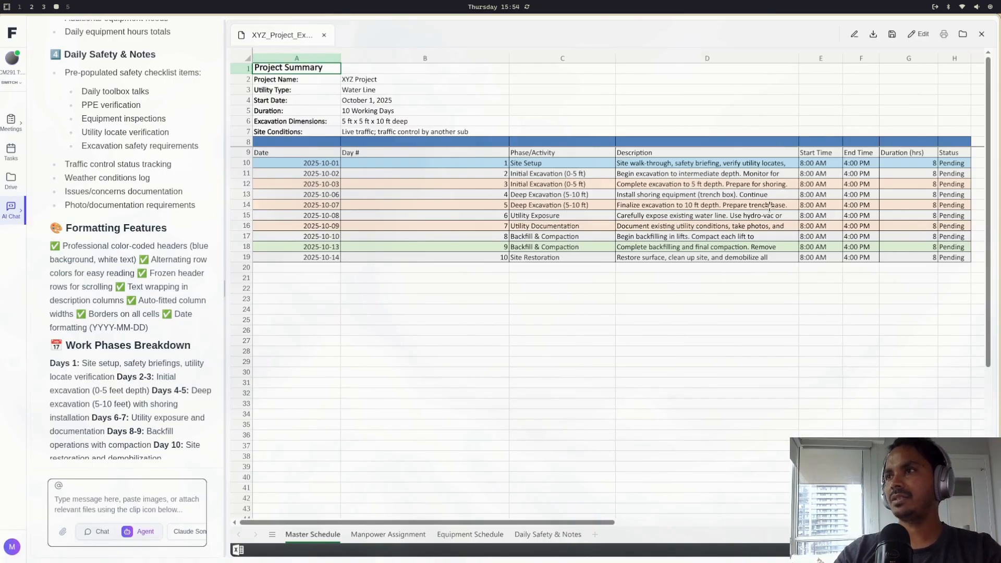
Step: Review the workbook's Master Schedule, Manpower Assignment, Equipment Schedule and Daily Safety & Notes sheets, ending on the Master Schedule
{"action": "scroll", "coordinate": [728, 202], "scroll_direction": "right", "scroll_amount": 2}
{"action": "scroll", "coordinate": [728, 202], "scroll_direction": "left", "scroll_amount": 2}
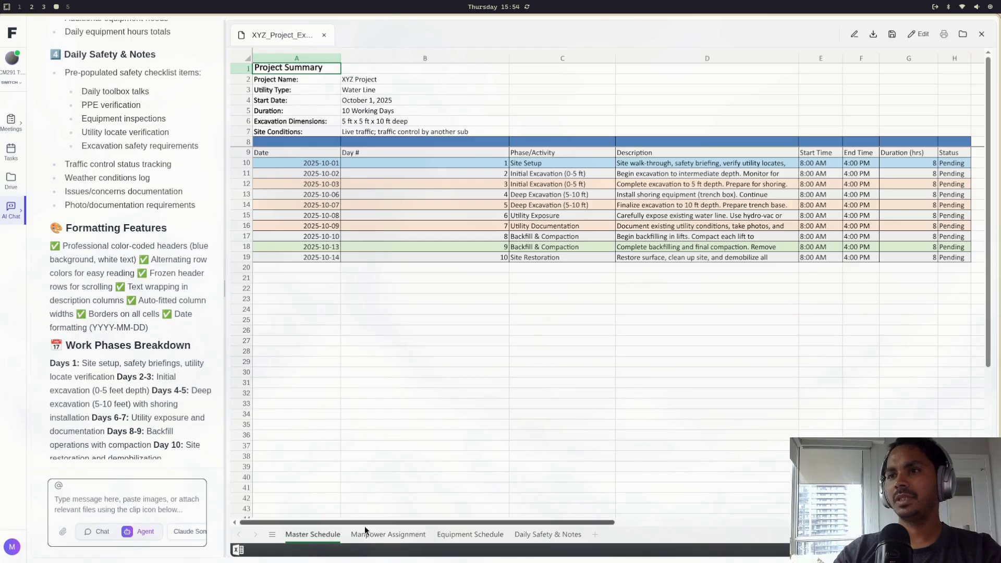
{"action": "left_click", "coordinate": [383, 534]}
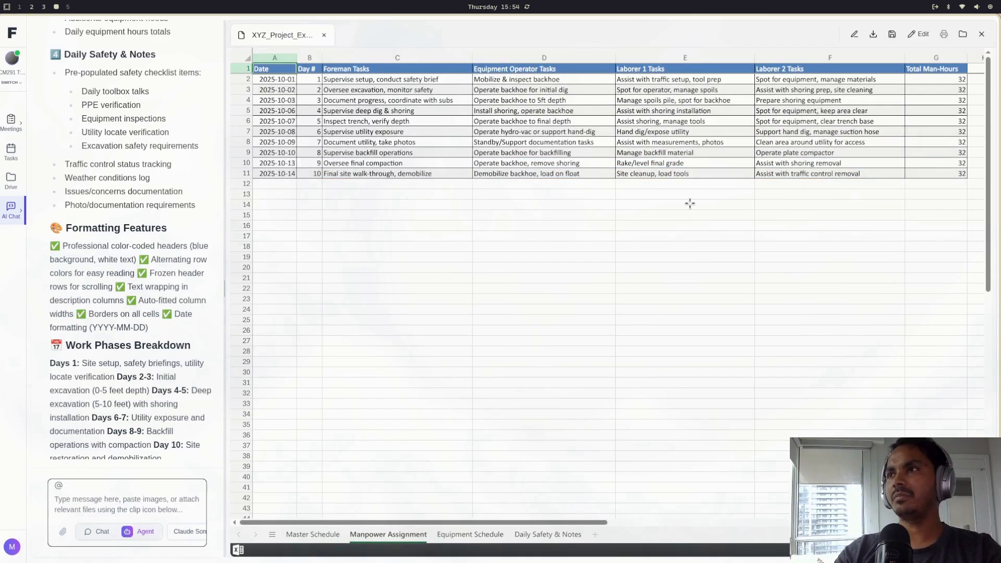
{"action": "left_click", "coordinate": [470, 534]}
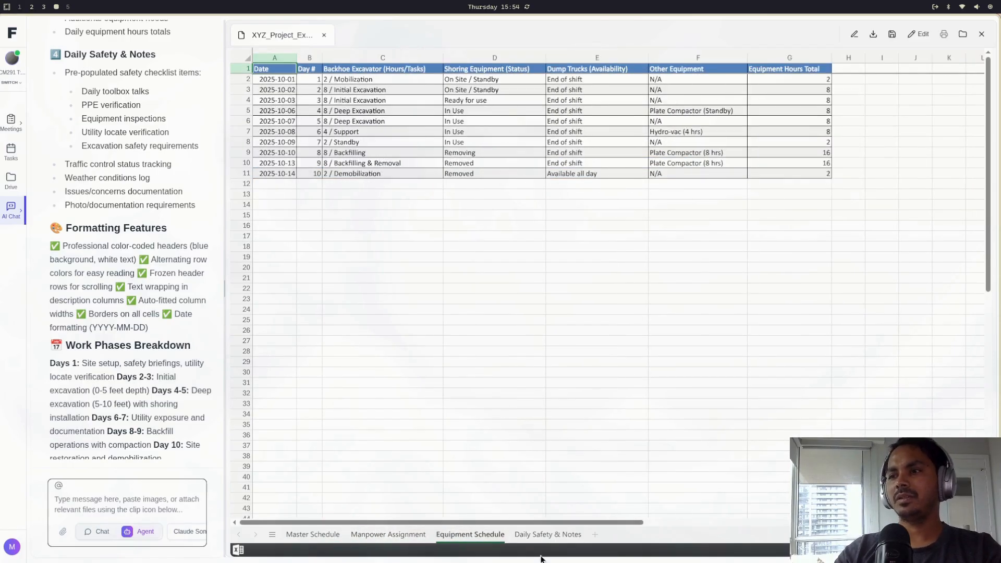
{"action": "left_click", "coordinate": [545, 534]}
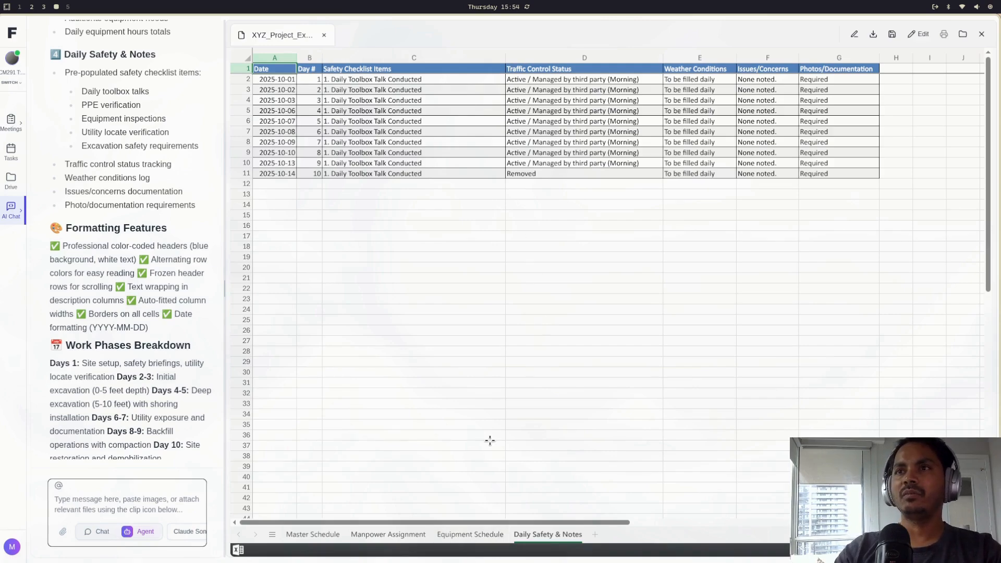
{"action": "left_click", "coordinate": [461, 536]}
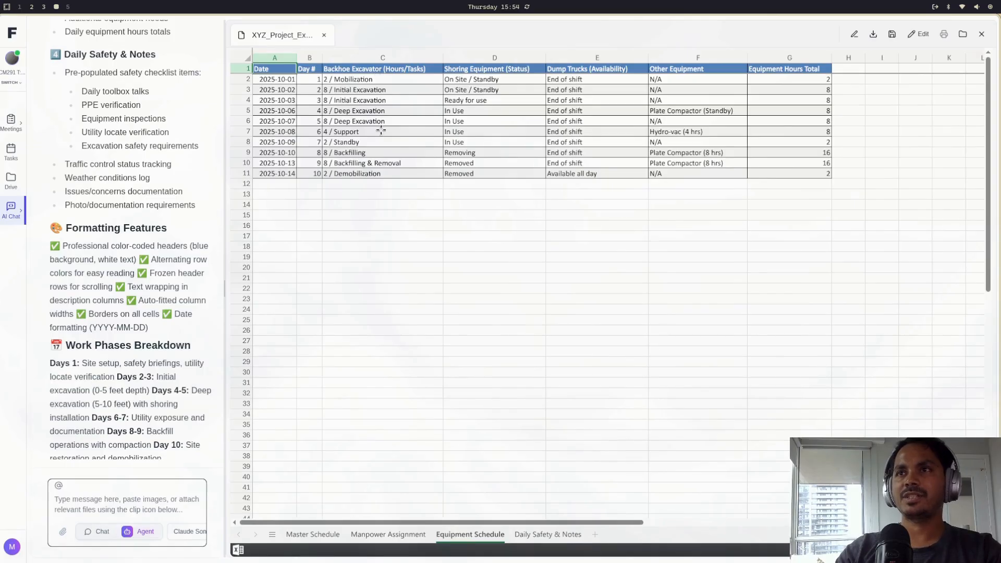
{"action": "left_click", "coordinate": [389, 535]}
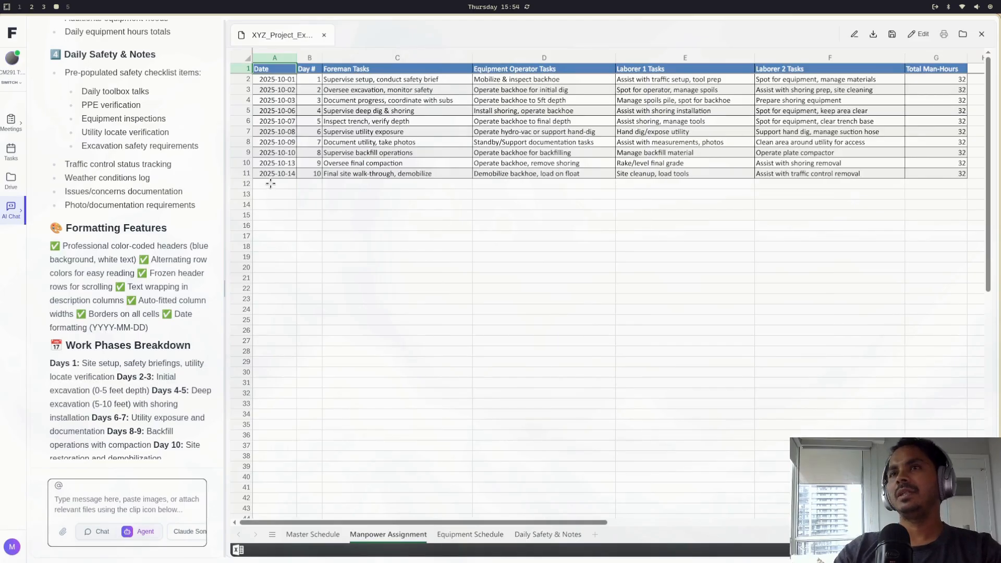
{"action": "left_click", "coordinate": [315, 535]}
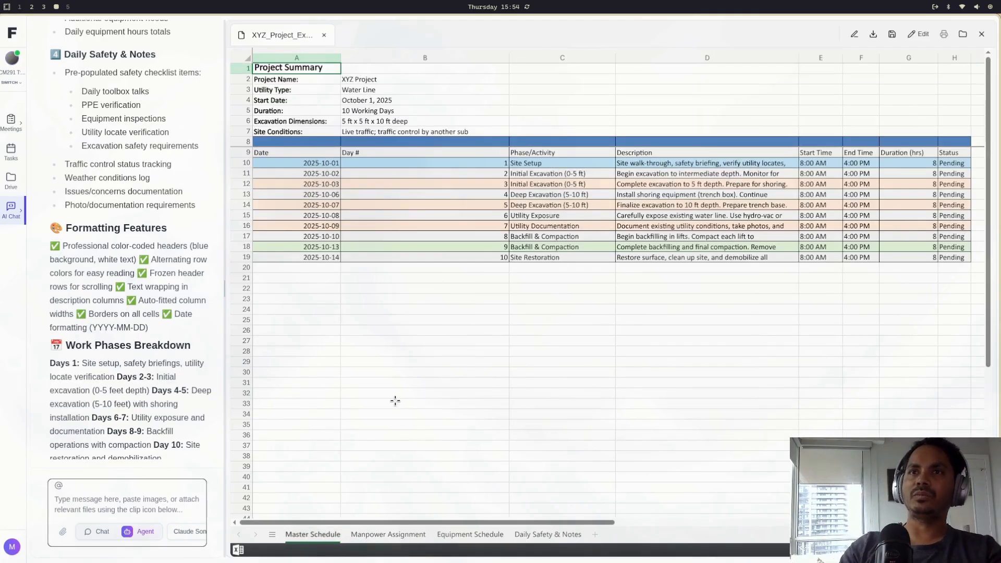
Step: Examine the Master Schedule's activity descriptions, times and status columns, adjusting the width of the spreadsheet preview
{"action": "left_click", "coordinate": [323, 35]}
{"action": "left_click", "coordinate": [365, 417]}
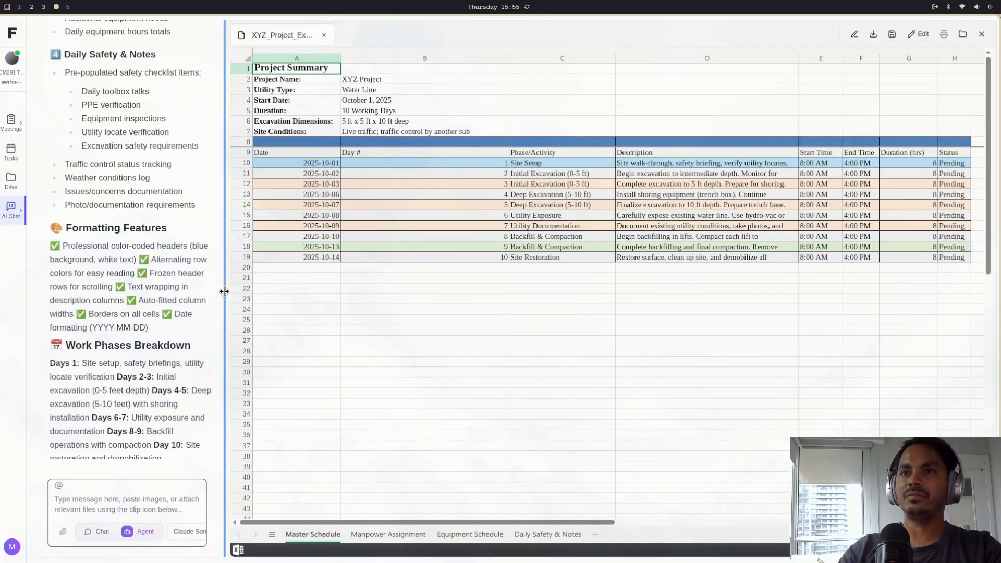
{"action": "left_click_drag", "start_coordinate": [232, 300], "coordinate": [253, 297]}
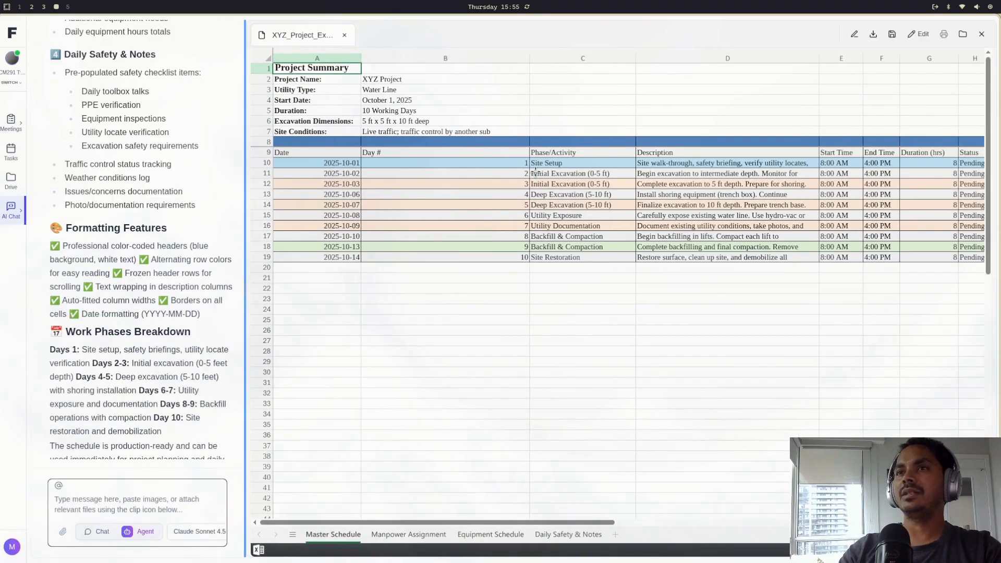
{"action": "left_click", "coordinate": [775, 245]}
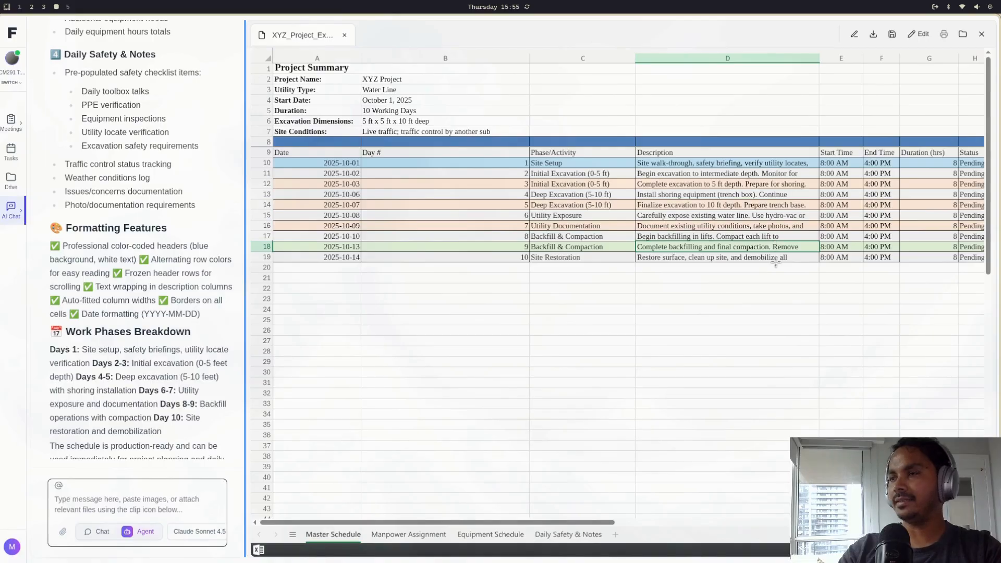
{"action": "left_click", "coordinate": [776, 260]}
{"action": "left_click_drag", "start_coordinate": [247, 290], "coordinate": [253, 290]}
{"action": "scroll", "coordinate": [656, 280], "scroll_direction": "right", "scroll_amount": 4}
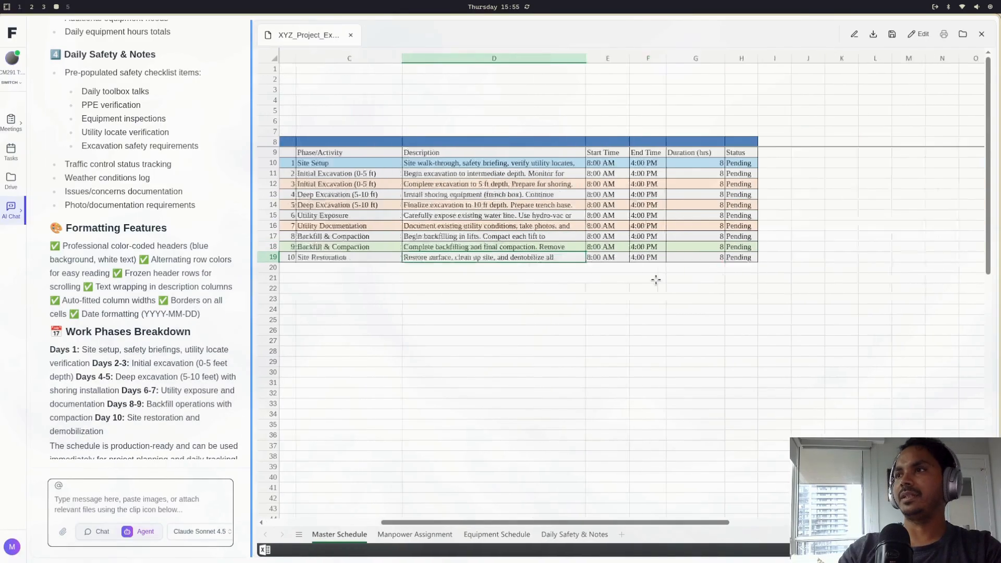
{"action": "scroll", "coordinate": [656, 280], "scroll_direction": "left", "scroll_amount": 4}
Step: Close the excavation schedule preview and send the agent the request "can you create a jha for this work"
{"action": "left_click_drag", "start_coordinate": [251, 27], "coordinate": [378, 94]}
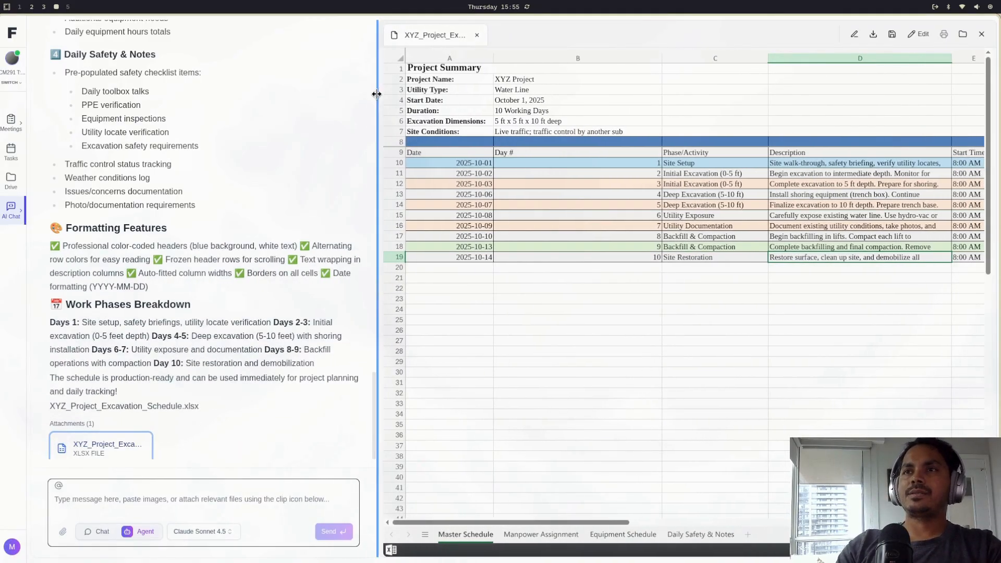
{"action": "left_click", "coordinate": [476, 35]}
{"action": "left_click", "coordinate": [464, 495]}
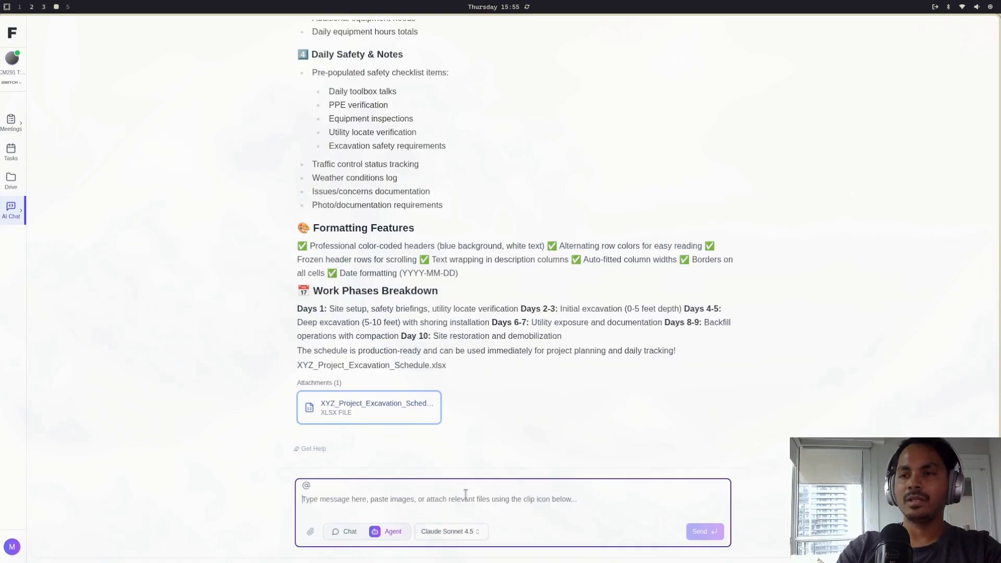
{"action": "type", "text": "can you create a jha for thi"}
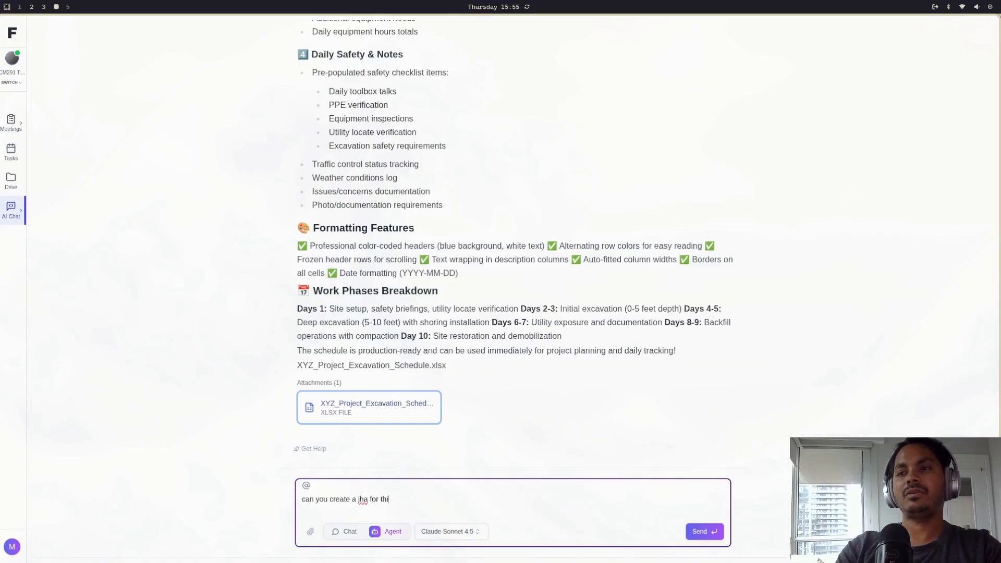
{"action": "key", "text": "Return"}
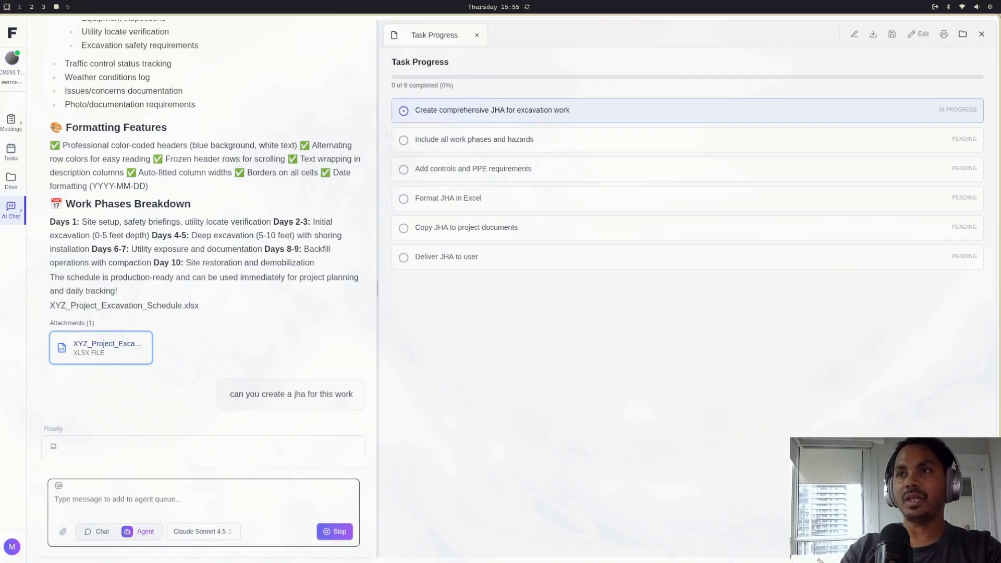
Step: Follow the agent's progress on the JHA and read through its summary in the chat
{"action": "scroll", "coordinate": [242, 404], "scroll_direction": "down", "scroll_amount": 2}
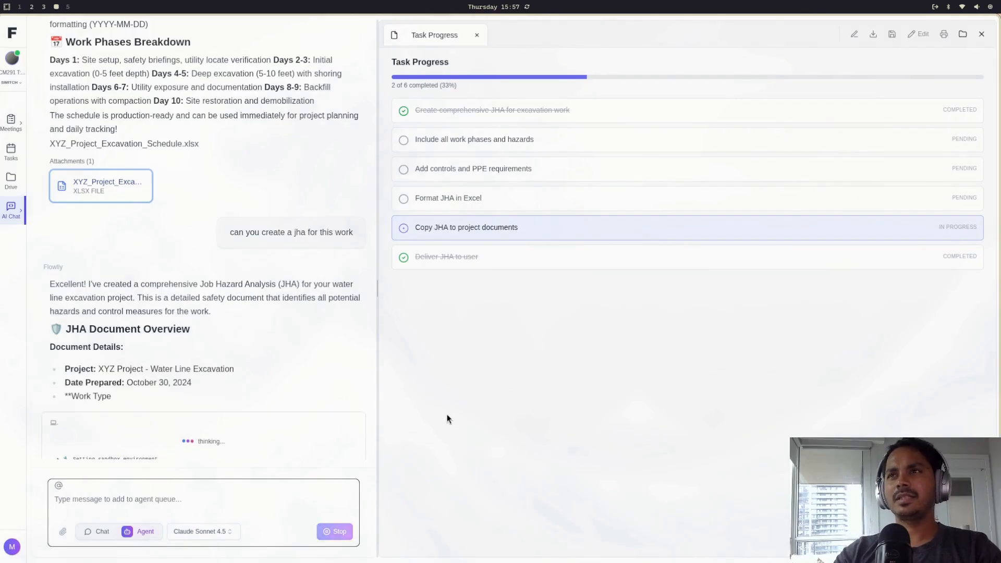
{"action": "left_click_drag", "start_coordinate": [377, 285], "coordinate": [570, 284]}
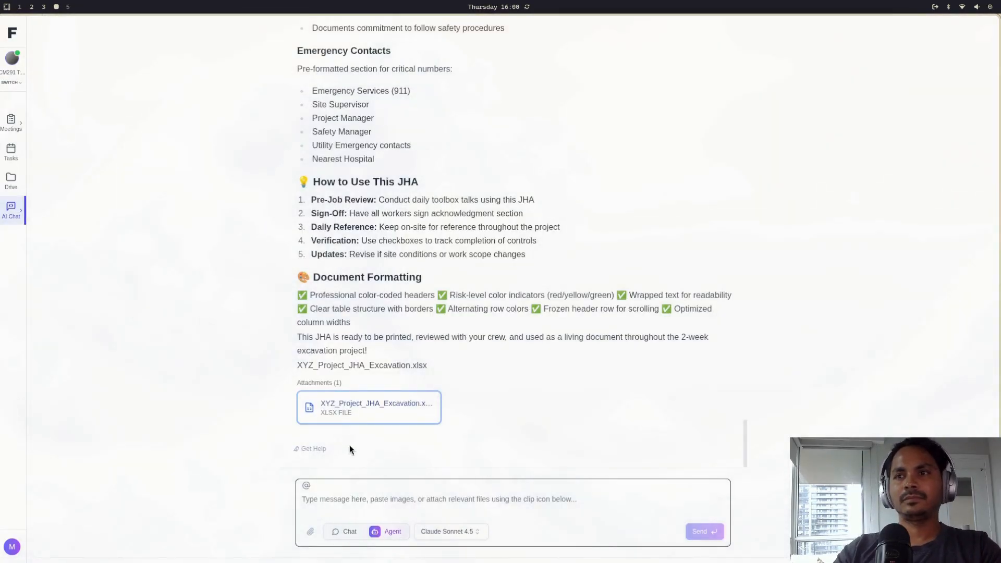
{"action": "scroll", "coordinate": [600, 304], "scroll_direction": "up", "scroll_amount": 8}
{"action": "scroll", "coordinate": [601, 305], "scroll_direction": "up", "scroll_amount": 16}
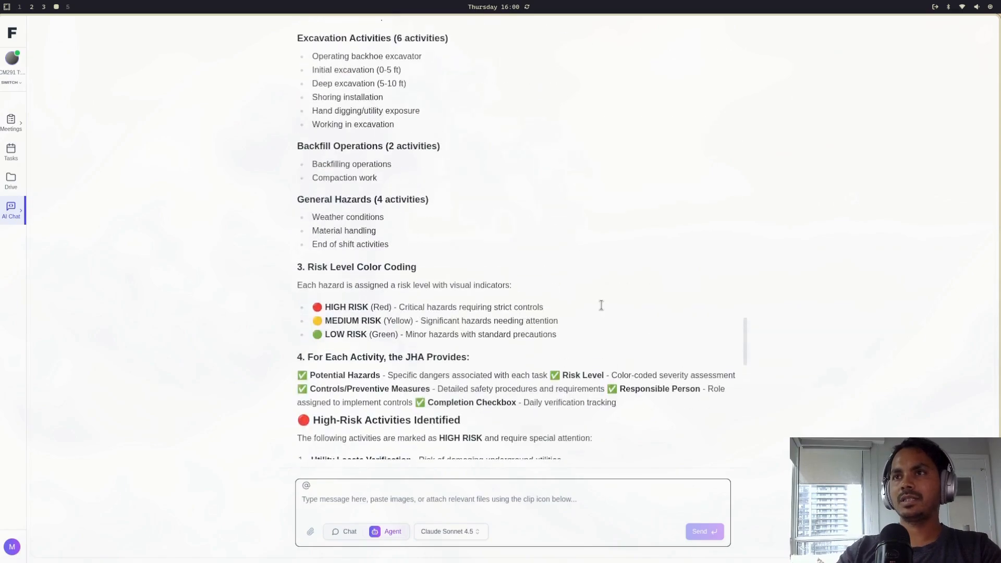
{"action": "scroll", "coordinate": [601, 318], "scroll_direction": "down", "scroll_amount": 10}
{"action": "scroll", "coordinate": [601, 318], "scroll_direction": "down", "scroll_amount": 14}
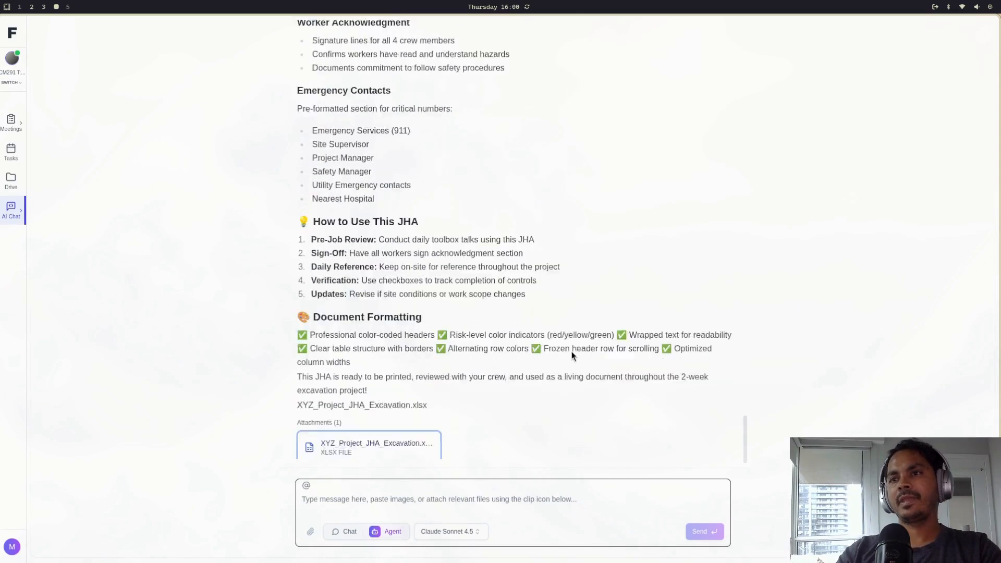
Step: Open the attached XYZ_Project_JHA_Excavation.xlsx, widen its preview and skim the whole sheet down to the emergency contacts
{"action": "left_click", "coordinate": [360, 409]}
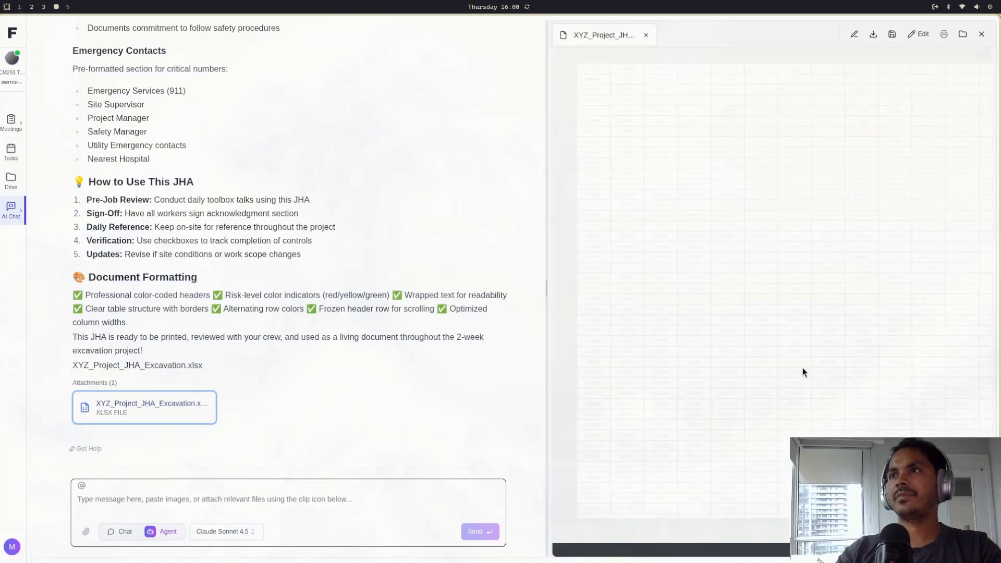
{"action": "left_click_drag", "start_coordinate": [542, 287], "coordinate": [237, 274]}
{"action": "scroll", "coordinate": [571, 353], "scroll_direction": "down", "scroll_amount": 6}
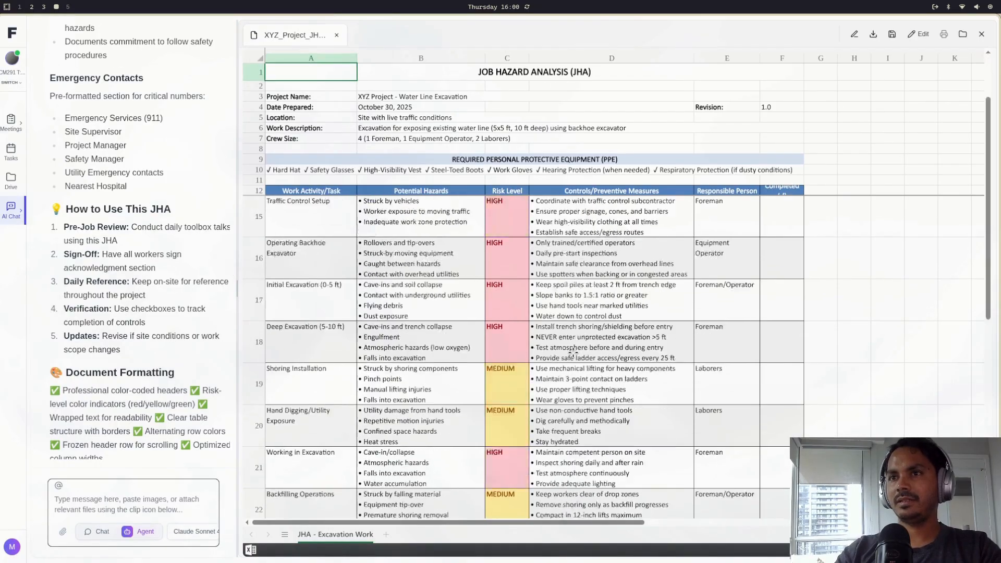
{"action": "scroll", "coordinate": [572, 353], "scroll_direction": "up", "scroll_amount": 6}
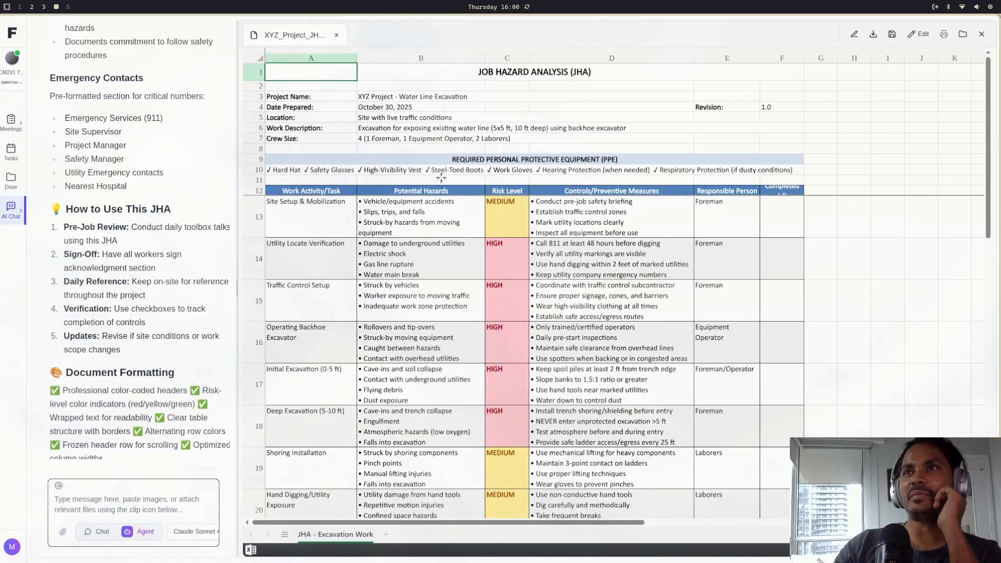
{"action": "scroll", "coordinate": [499, 338], "scroll_direction": "down", "scroll_amount": 3}
{"action": "scroll", "coordinate": [499, 338], "scroll_direction": "down", "scroll_amount": 3}
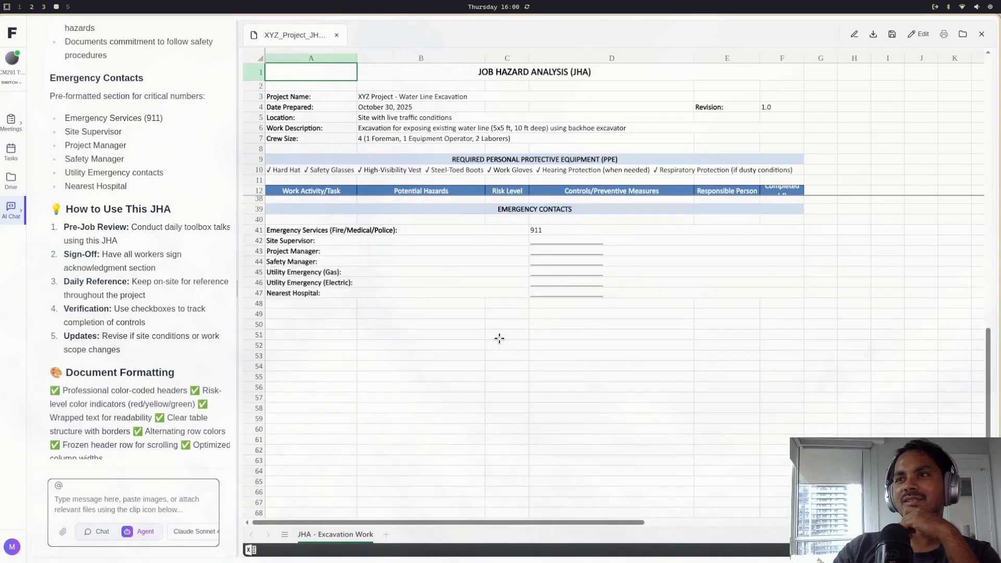
{"action": "scroll", "coordinate": [499, 337], "scroll_direction": "up", "scroll_amount": 6}
Step: Review the JHA header's project name, date prepared, location, work description and crew size
{"action": "left_click", "coordinate": [415, 99]}
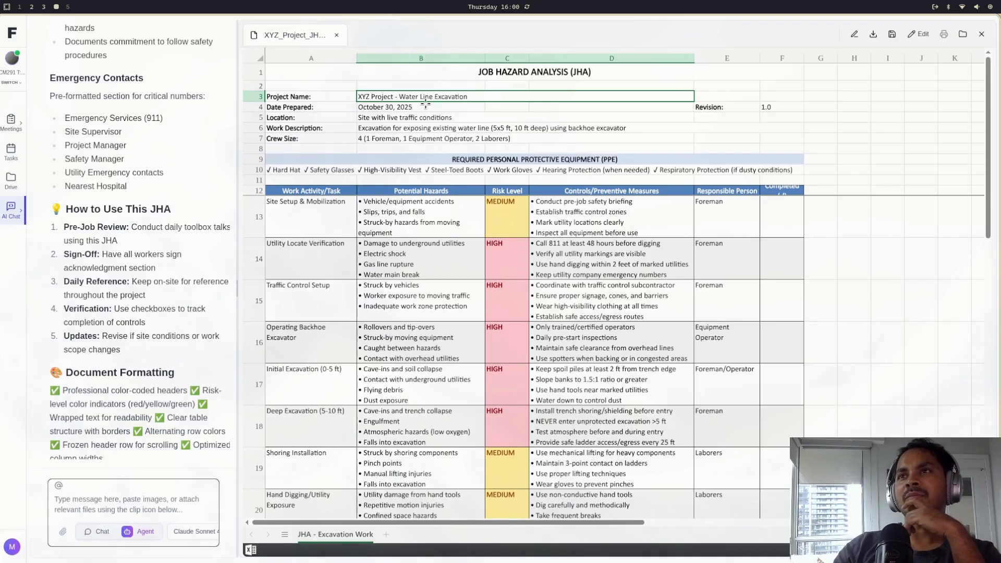
{"action": "left_click", "coordinate": [422, 106]}
{"action": "left_click", "coordinate": [415, 118]}
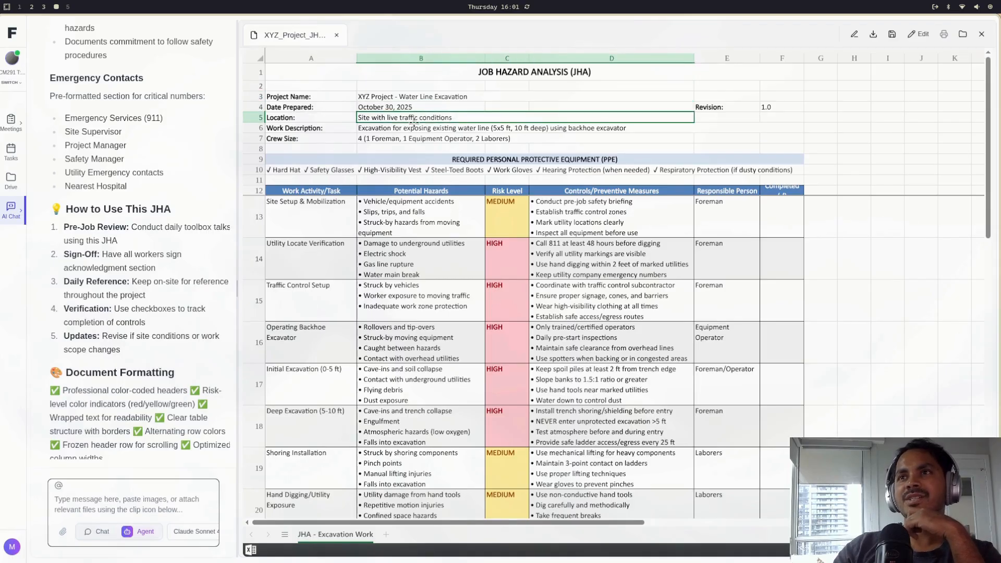
{"action": "left_click", "coordinate": [438, 127]}
{"action": "left_click", "coordinate": [425, 139]}
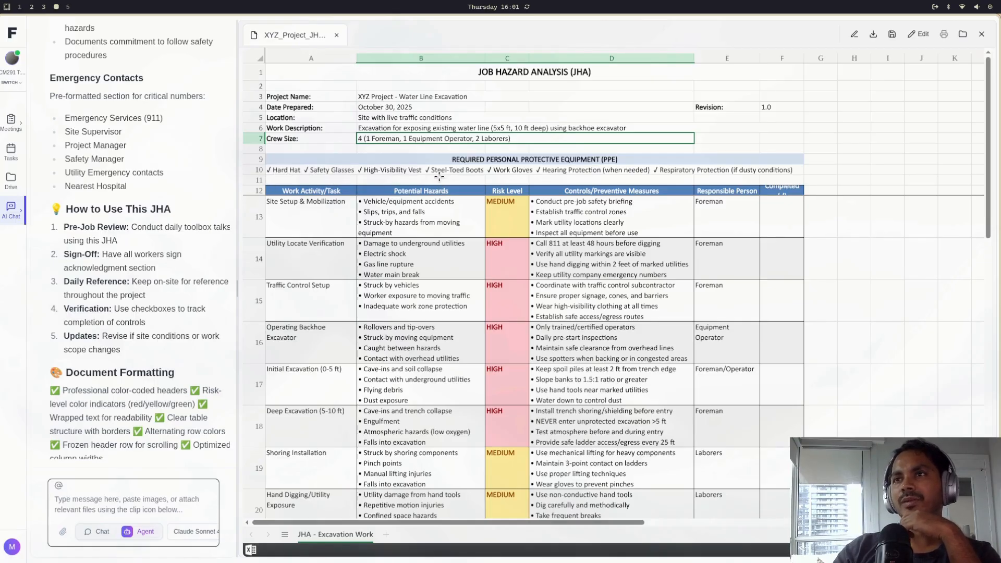
Step: Check the hazards, controls and responsible persons for activities from Site Setup & Mobilization through Weather Conditions
{"action": "left_click", "coordinate": [318, 217]}
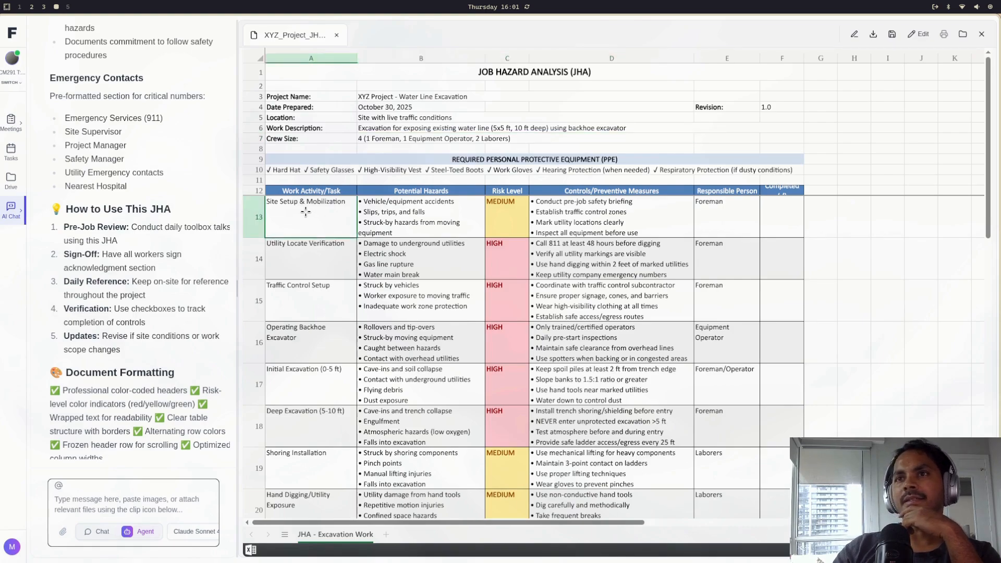
{"action": "left_click", "coordinate": [400, 214]}
{"action": "left_click", "coordinate": [547, 221]}
{"action": "left_click", "coordinate": [507, 225]}
{"action": "scroll", "coordinate": [486, 340], "scroll_direction": "down", "scroll_amount": 5}
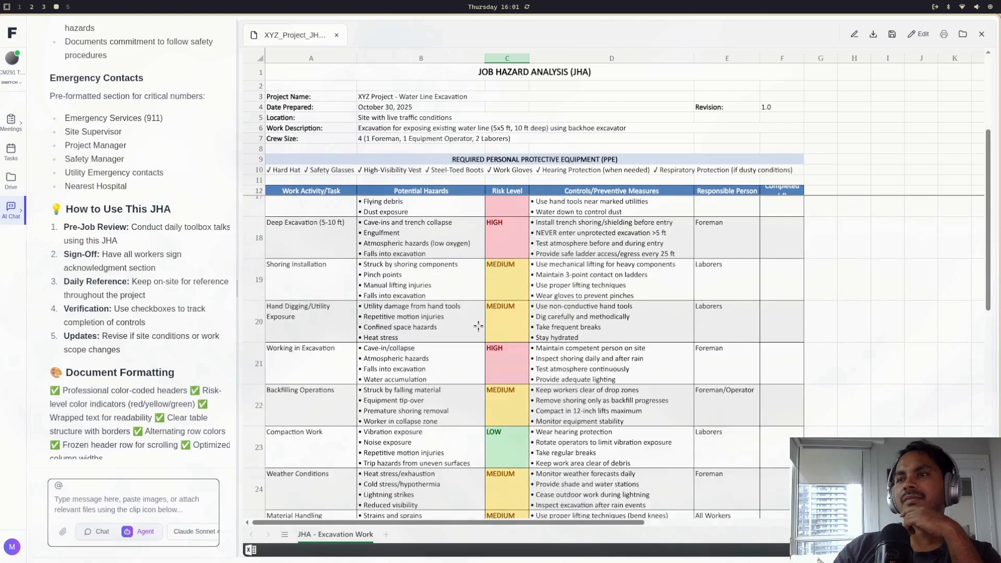
{"action": "left_click", "coordinate": [330, 258]}
{"action": "left_click", "coordinate": [425, 250]}
{"action": "left_click", "coordinate": [610, 264]}
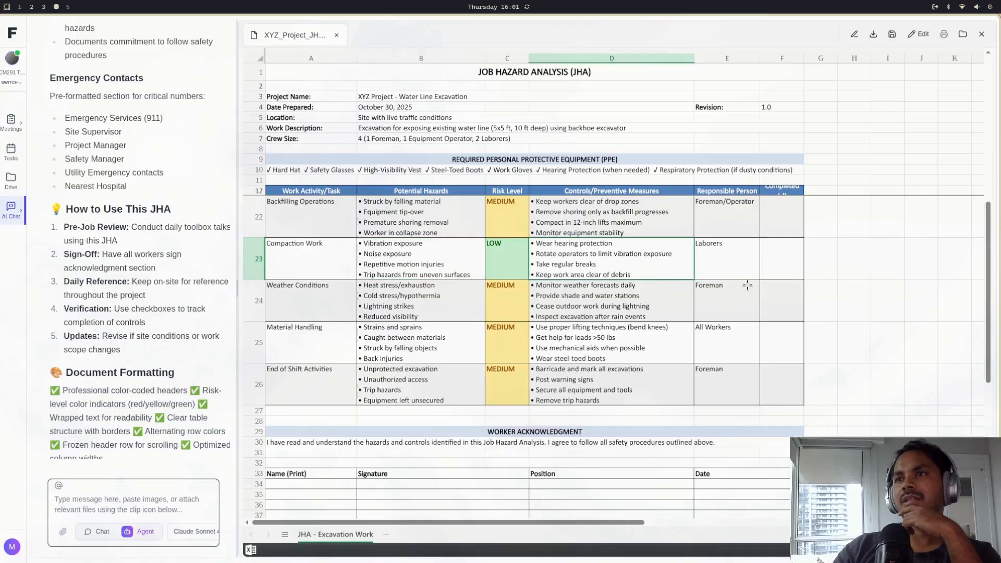
{"action": "left_click", "coordinate": [335, 303]}
{"action": "left_click", "coordinate": [433, 306]}
{"action": "left_click", "coordinate": [562, 307]}
{"action": "left_click", "coordinate": [753, 314]}
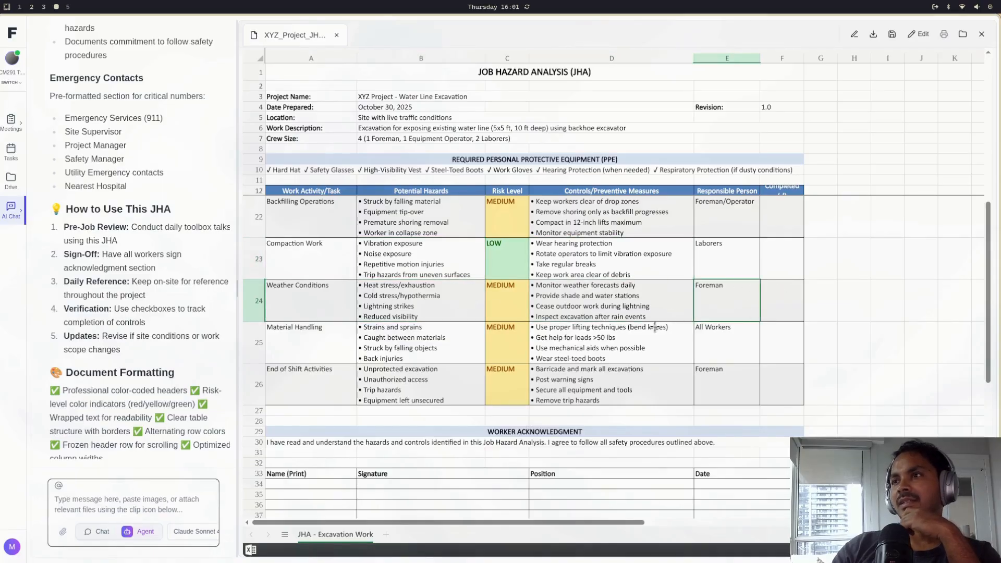
Step: Return to the first activities and compare their risk levels, from Site Setup & Mobilization to Initial Excavation
{"action": "scroll", "coordinate": [626, 330], "scroll_direction": "up", "scroll_amount": 5}
{"action": "left_click", "coordinate": [514, 225]}
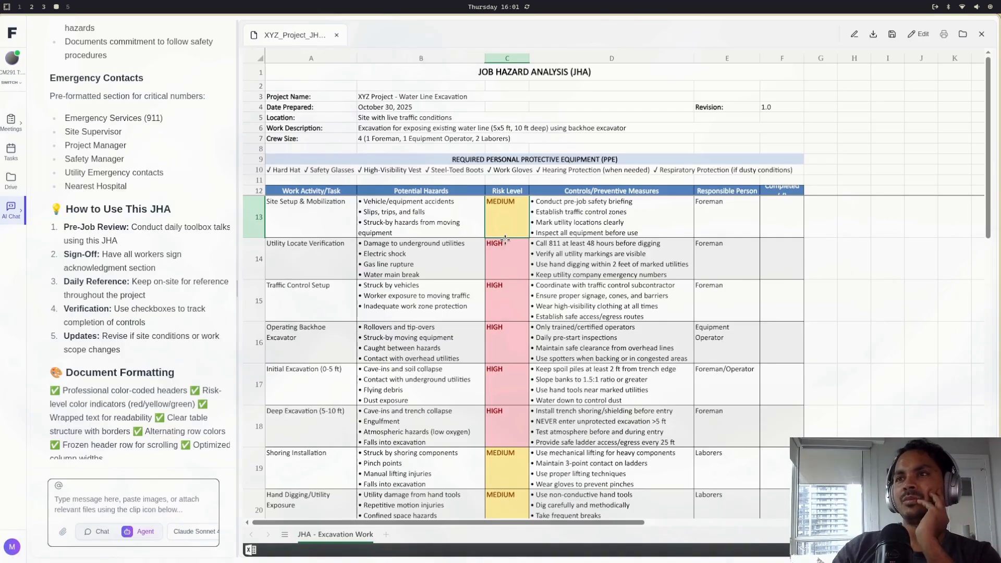
{"action": "left_click", "coordinate": [504, 263]}
{"action": "left_click", "coordinate": [507, 300]}
{"action": "left_click", "coordinate": [506, 366]}
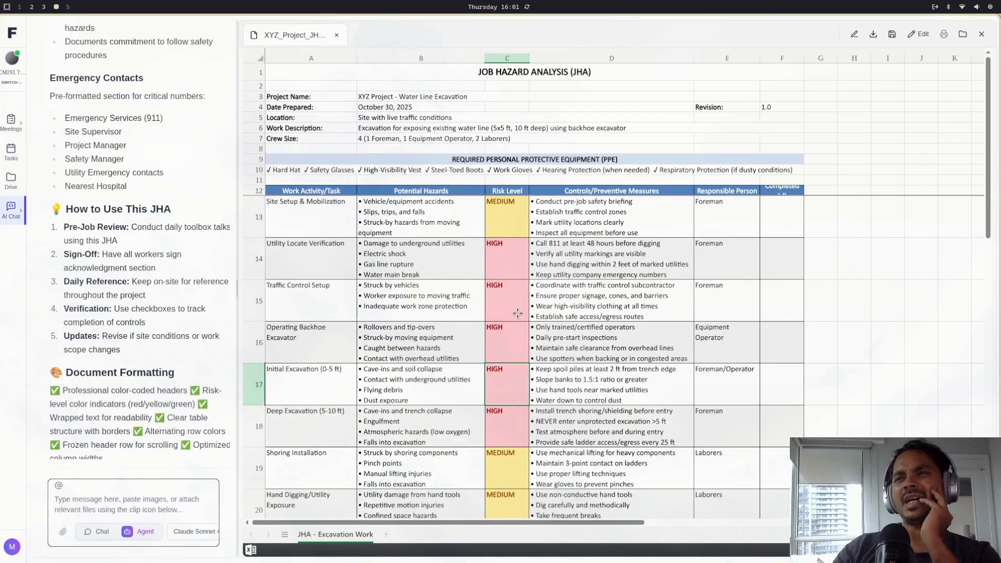
{"action": "left_click", "coordinate": [518, 313]}
Step: Review the controls/preventive measures and responsible persons from the first activities down to Compaction Work
{"action": "left_click", "coordinate": [584, 302]}
{"action": "left_click", "coordinate": [619, 275]}
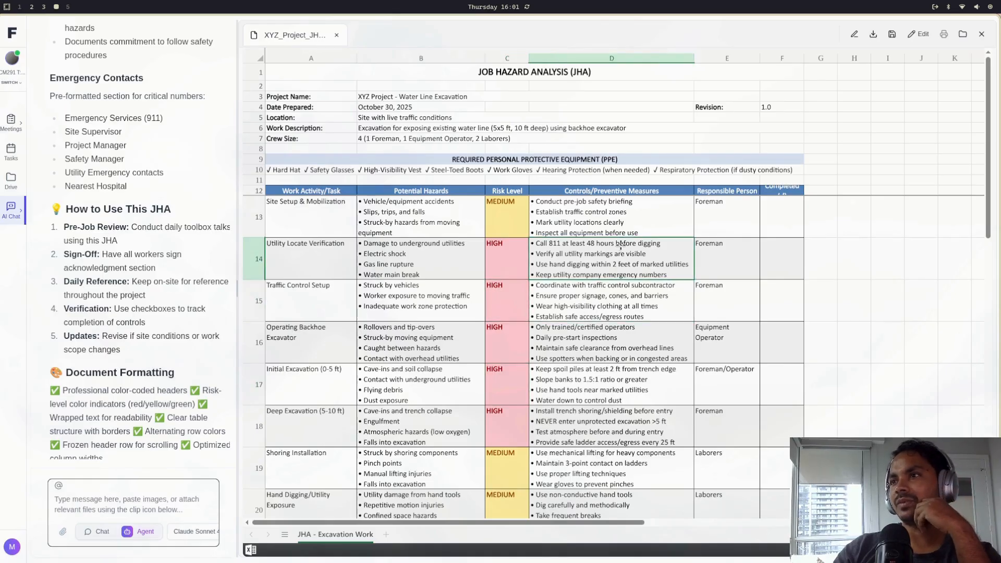
{"action": "left_click", "coordinate": [615, 213]}
{"action": "left_click", "coordinate": [745, 222]}
{"action": "left_click", "coordinate": [719, 284]}
{"action": "left_click", "coordinate": [734, 334]}
{"action": "scroll", "coordinate": [731, 405], "scroll_direction": "down", "scroll_amount": 3}
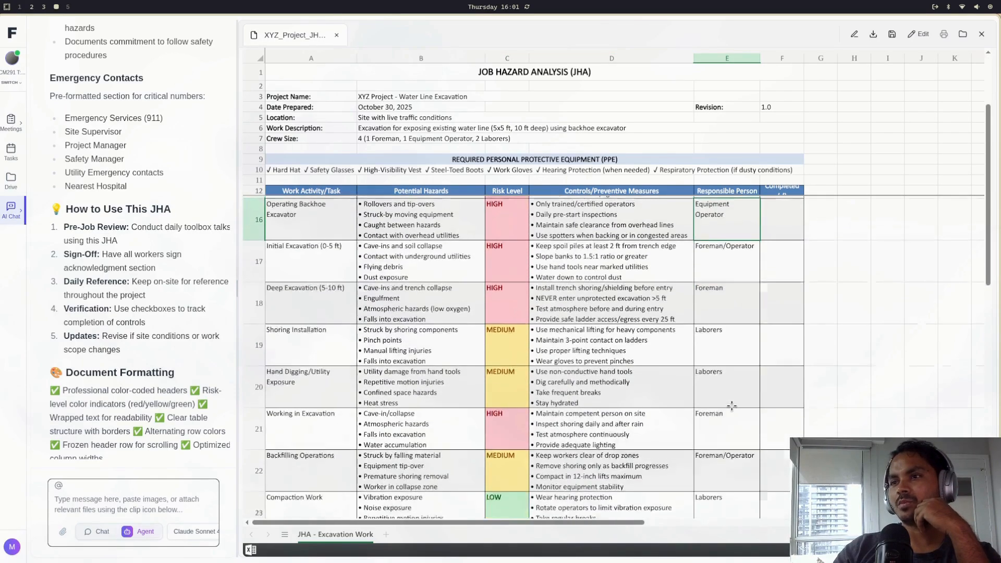
{"action": "left_click", "coordinate": [439, 269]}
{"action": "left_click", "coordinate": [557, 267]}
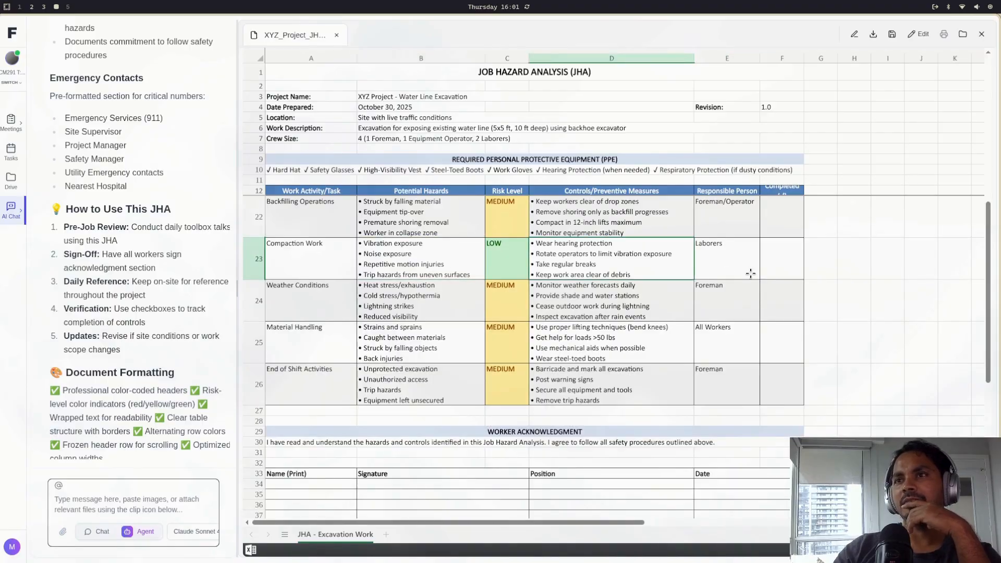
{"action": "left_click", "coordinate": [749, 273]}
Step: Inspect the Worker Acknowledgment table and Emergency Contacts section, ending back at the start of the activity list
{"action": "scroll", "coordinate": [348, 340], "scroll_direction": "down", "scroll_amount": 4}
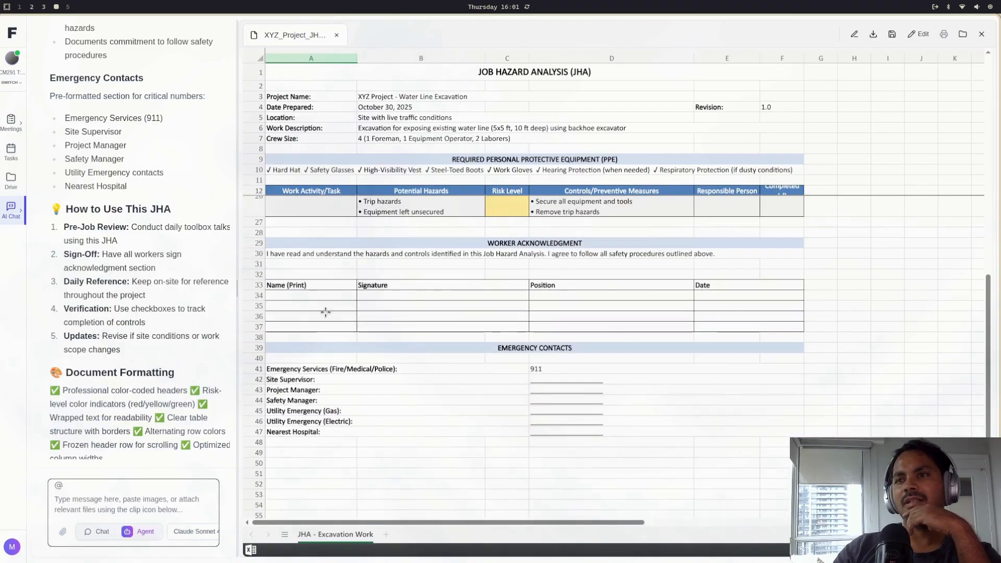
{"action": "left_click", "coordinate": [443, 342]}
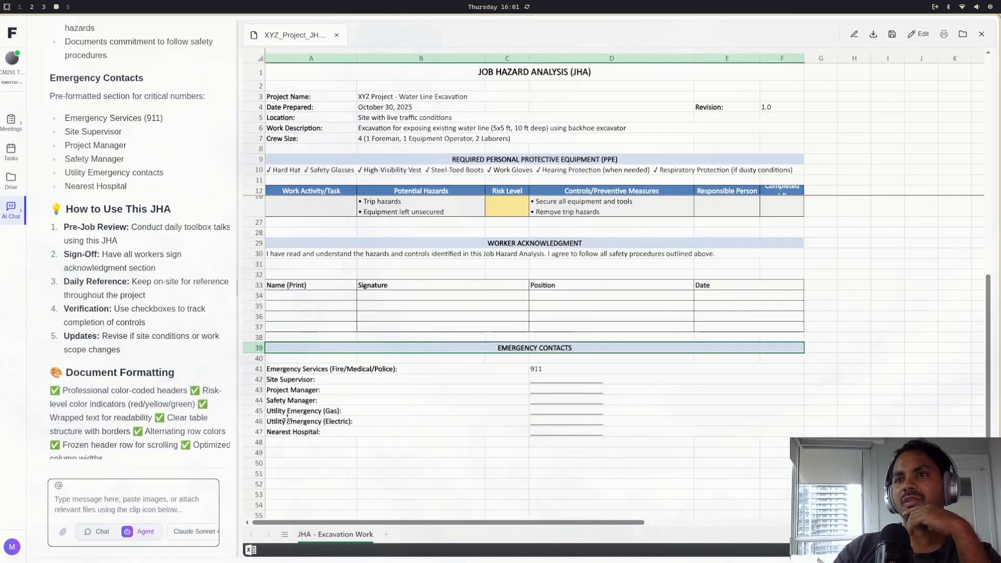
{"action": "scroll", "coordinate": [603, 481], "scroll_direction": "up", "scroll_amount": 5}
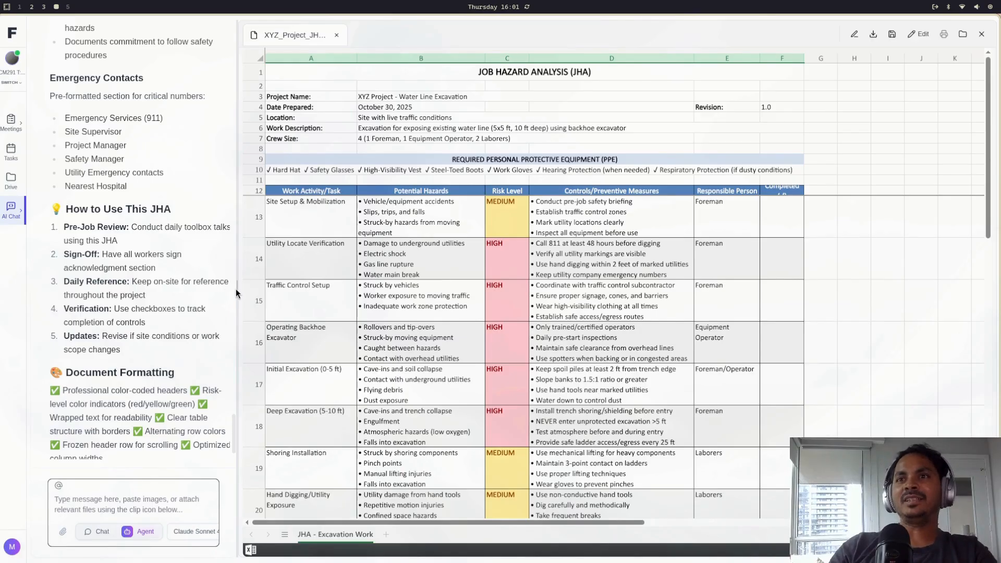
Step: Narrow the JHA preview to give the chat more room and skim the sheet from beginning to end once more
{"action": "left_click_drag", "start_coordinate": [236, 287], "coordinate": [262, 297]}
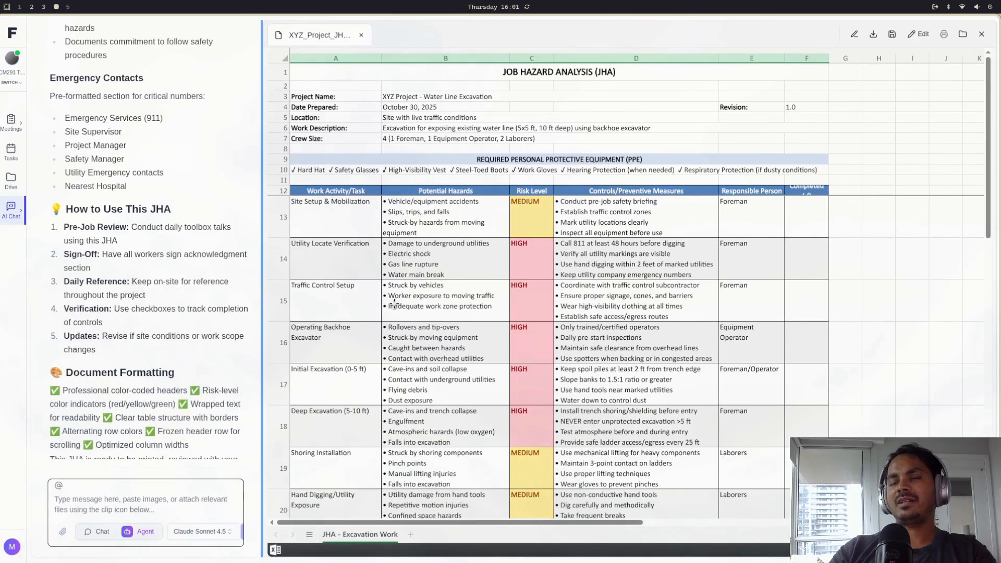
{"action": "left_click", "coordinate": [390, 302]}
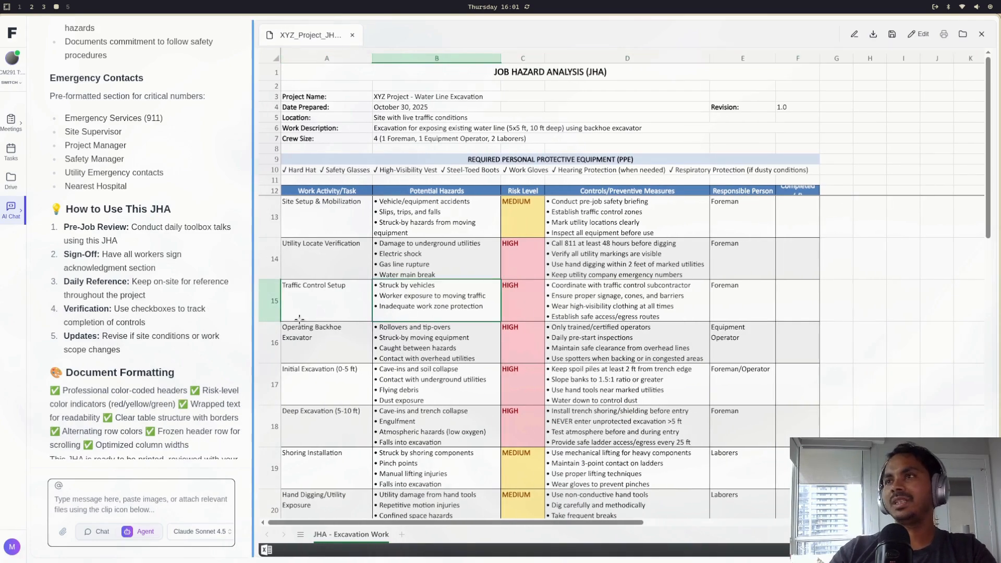
{"action": "left_click_drag", "start_coordinate": [242, 297], "coordinate": [390, 279]}
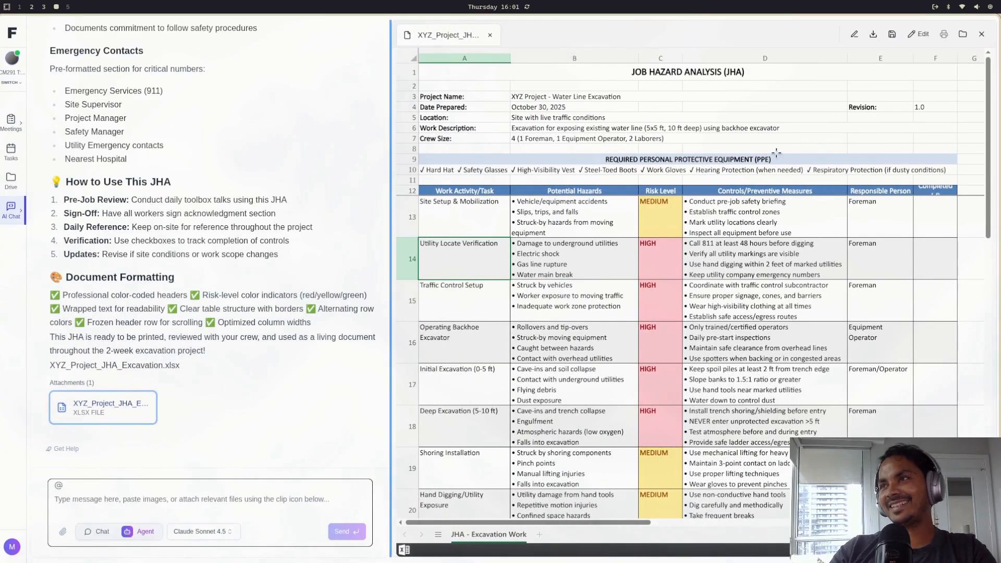
{"action": "scroll", "coordinate": [757, 337], "scroll_direction": "down", "scroll_amount": 10}
{"action": "scroll", "coordinate": [755, 337], "scroll_direction": "up", "scroll_amount": 10}
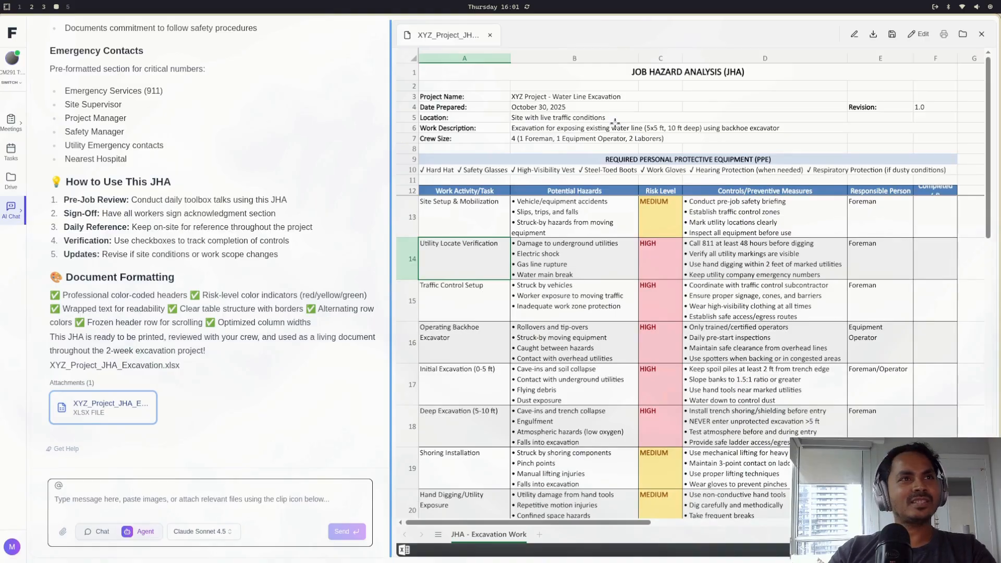
Step: Close the JHA preview and look back through the chat, from the two-week excavation request and requirements form to the schedule summary
{"action": "left_click_drag", "start_coordinate": [390, 276], "coordinate": [231, 268]}
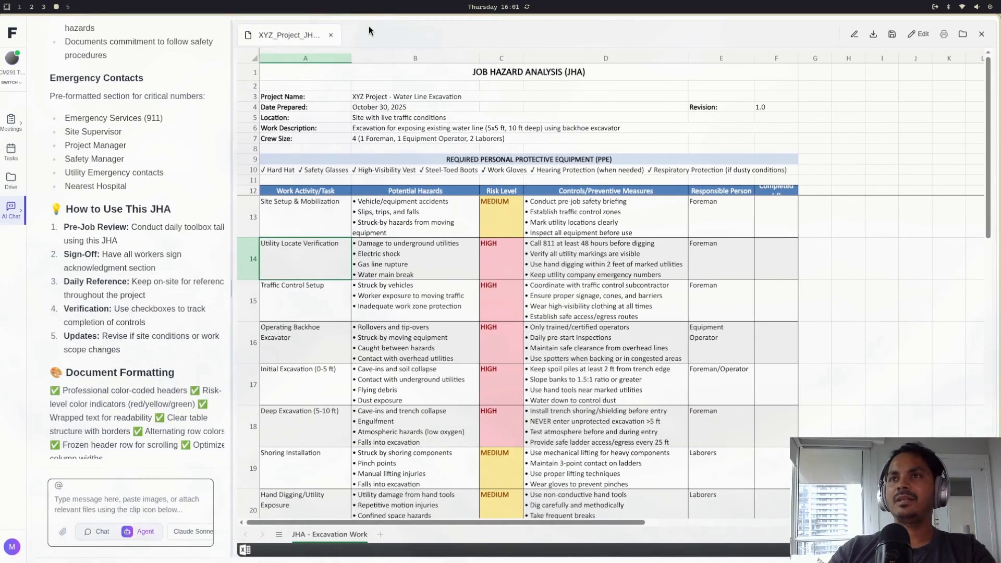
{"action": "left_click", "coordinate": [331, 35]}
{"action": "scroll", "coordinate": [342, 266], "scroll_direction": "up", "scroll_amount": 15}
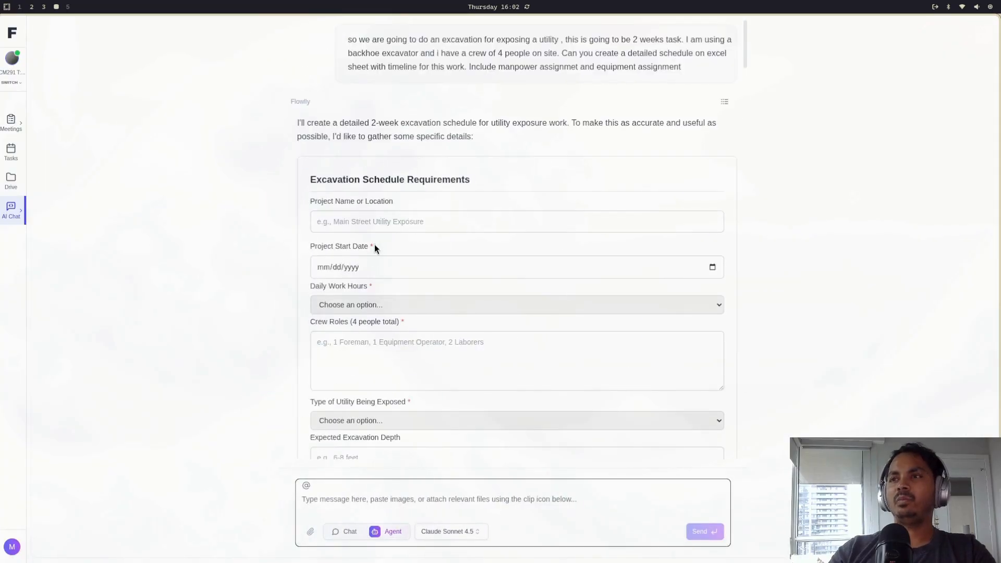
{"action": "scroll", "coordinate": [374, 248], "scroll_direction": "down", "scroll_amount": 15}
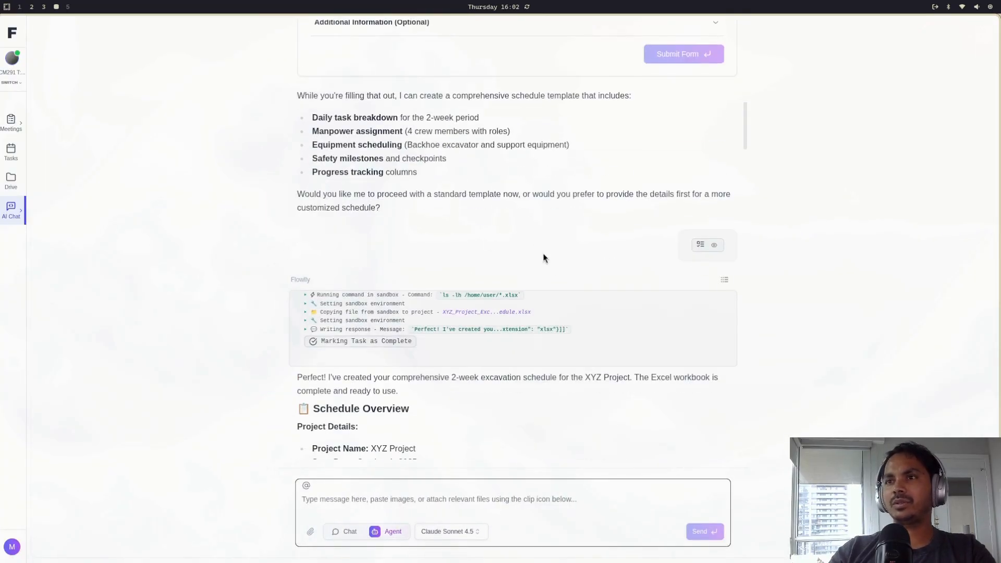
{"action": "scroll", "coordinate": [543, 252], "scroll_direction": "up", "scroll_amount": 2}
{"action": "scroll", "coordinate": [542, 253], "scroll_direction": "down", "scroll_amount": 5}
{"action": "scroll", "coordinate": [537, 261], "scroll_direction": "up", "scroll_amount": 10}
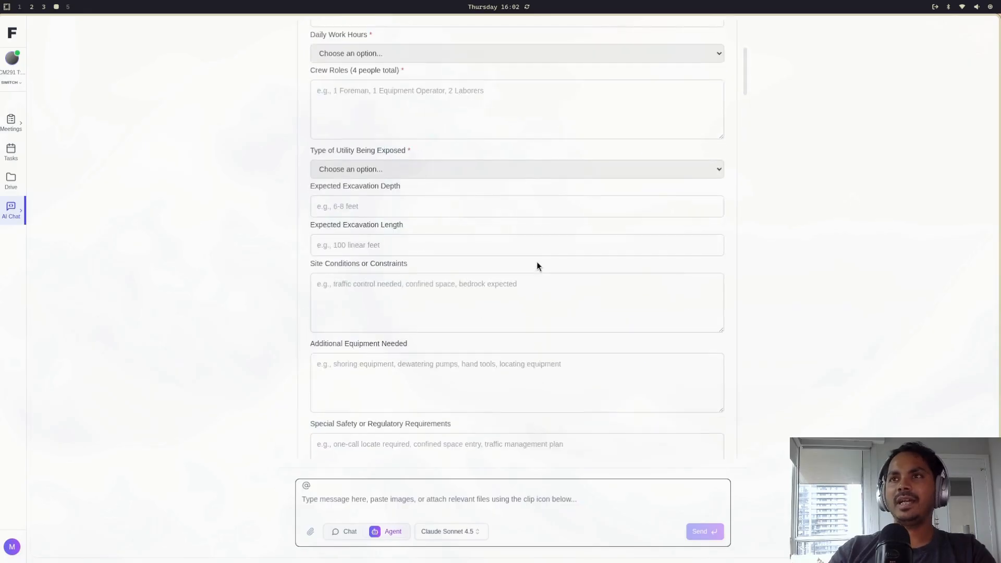
{"action": "scroll", "coordinate": [536, 261], "scroll_direction": "up", "scroll_amount": 5}
{"action": "scroll", "coordinate": [527, 223], "scroll_direction": "down", "scroll_amount": 12}
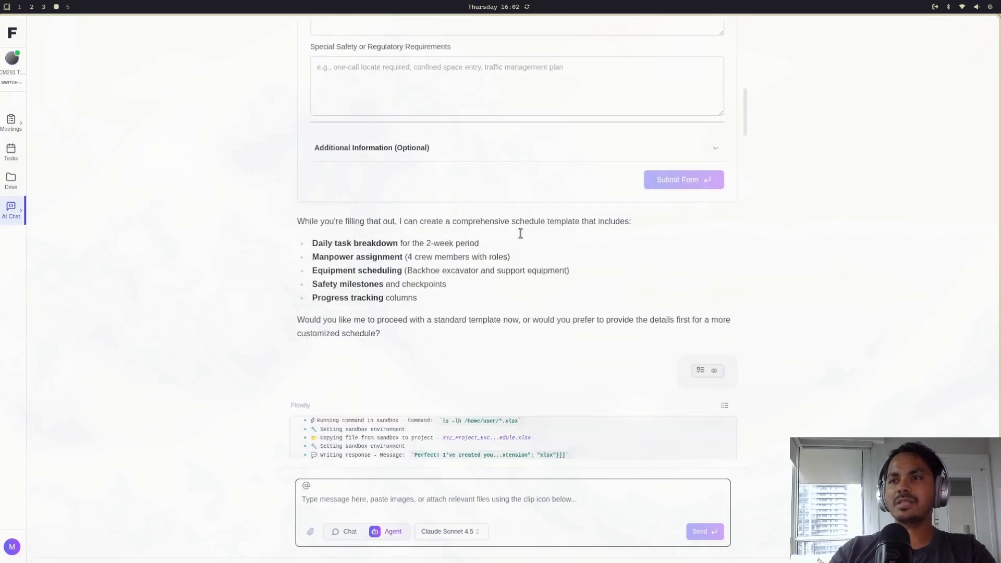
{"action": "scroll", "coordinate": [520, 235], "scroll_direction": "down", "scroll_amount": 20}
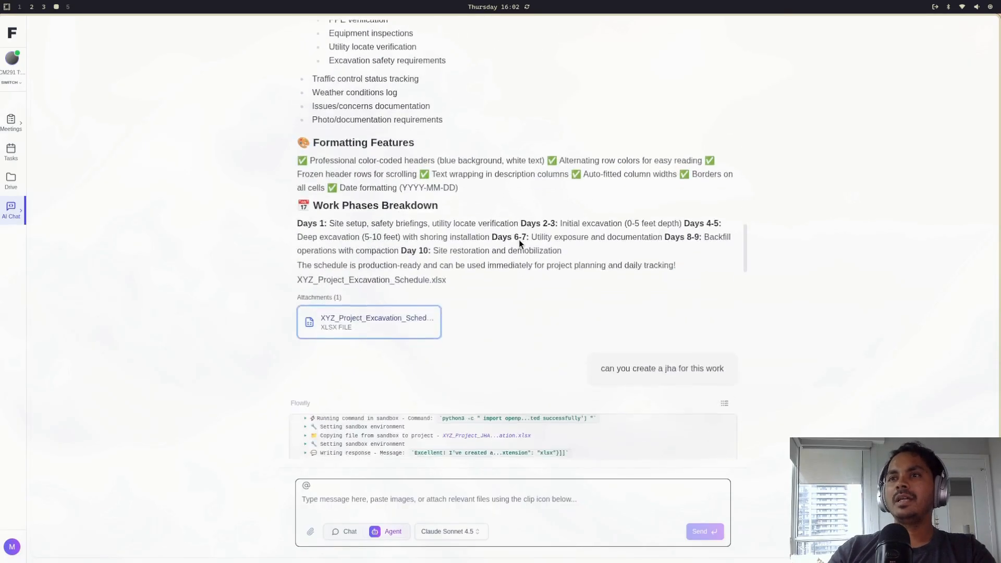
Step: Reopen XYZ_Project_Excavation_Schedule.xlsx from the chat, view its Master Schedule with a wider chat area, and close the preview
{"action": "scroll", "coordinate": [519, 239], "scroll_direction": "down", "scroll_amount": 3}
{"action": "left_click", "coordinate": [347, 208]}
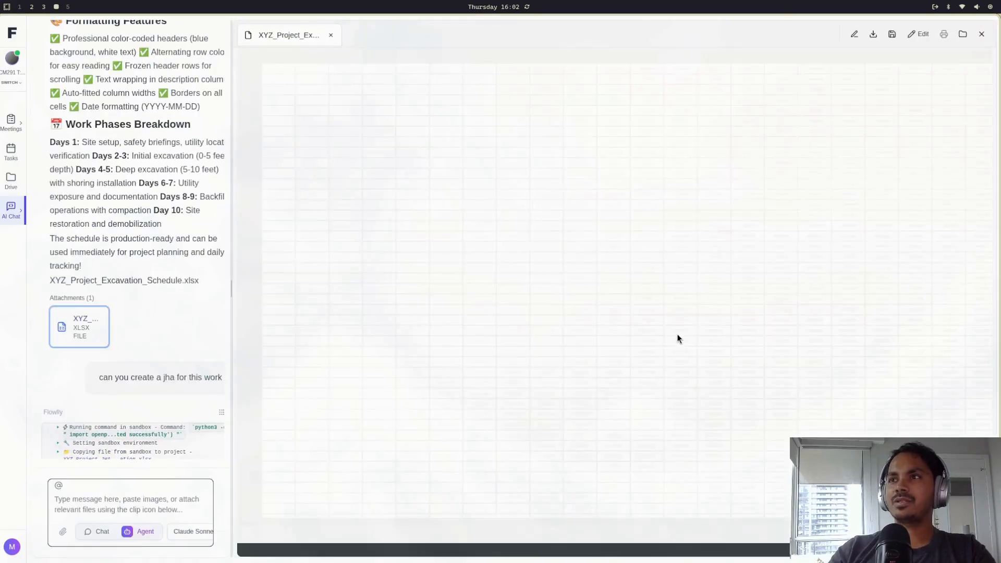
{"action": "left_click_drag", "start_coordinate": [231, 287], "coordinate": [307, 285]}
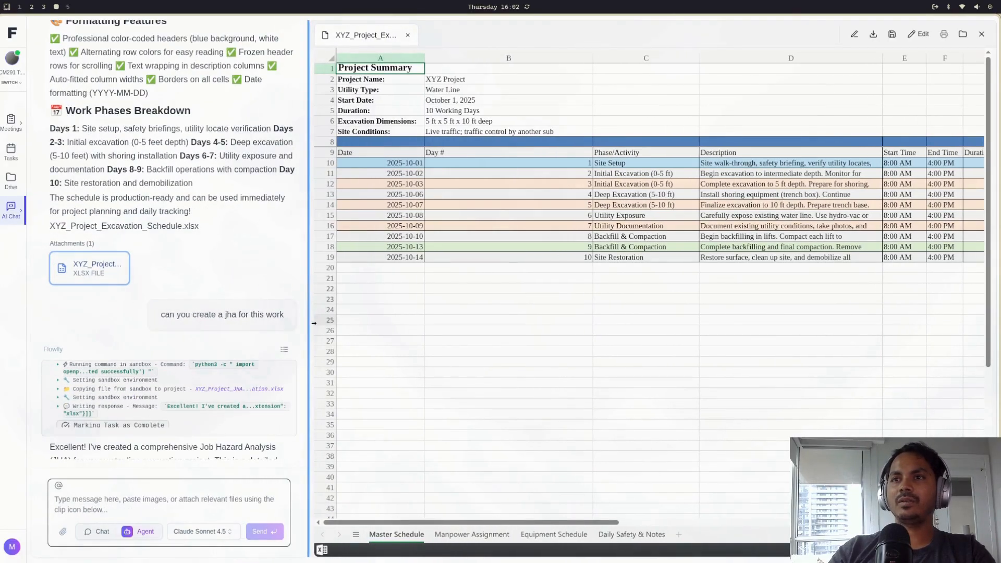
{"action": "left_click_drag", "start_coordinate": [308, 324], "coordinate": [447, 344]}
{"action": "left_click", "coordinate": [493, 350]}
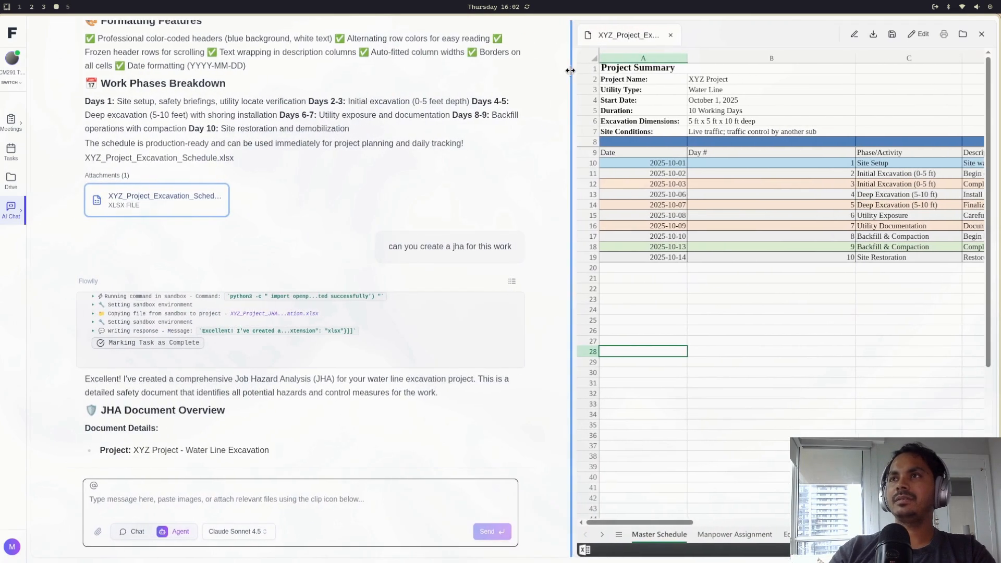
{"action": "left_click", "coordinate": [571, 70]}
{"action": "left_click", "coordinate": [670, 34]}
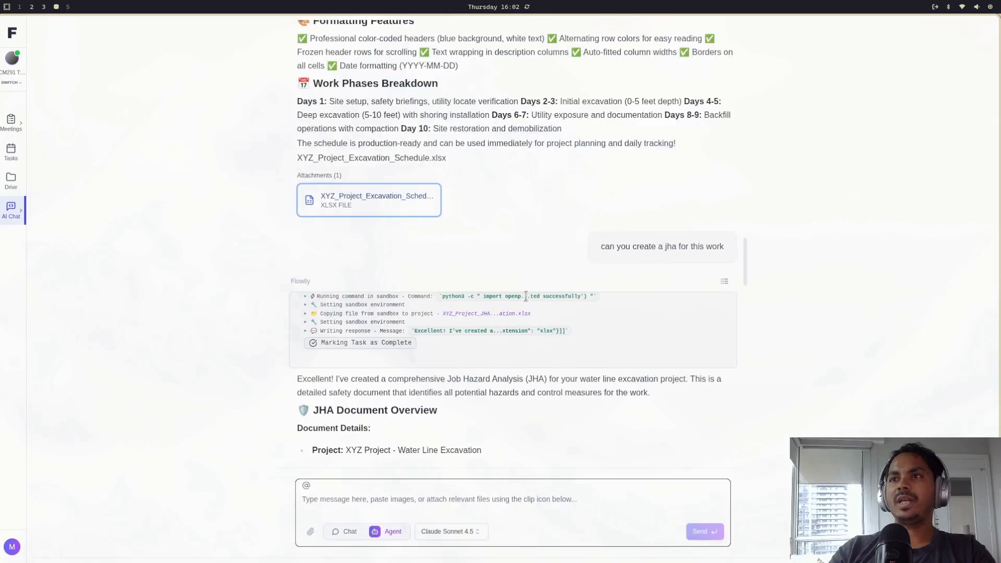
Step: Reopen XYZ_Project_JHA_Excavation.xlsx, skim the sheet down to the emergency contacts and back to the beginning, and close it
{"action": "scroll", "coordinate": [523, 303], "scroll_direction": "down", "scroll_amount": 15}
{"action": "left_click", "coordinate": [396, 413]}
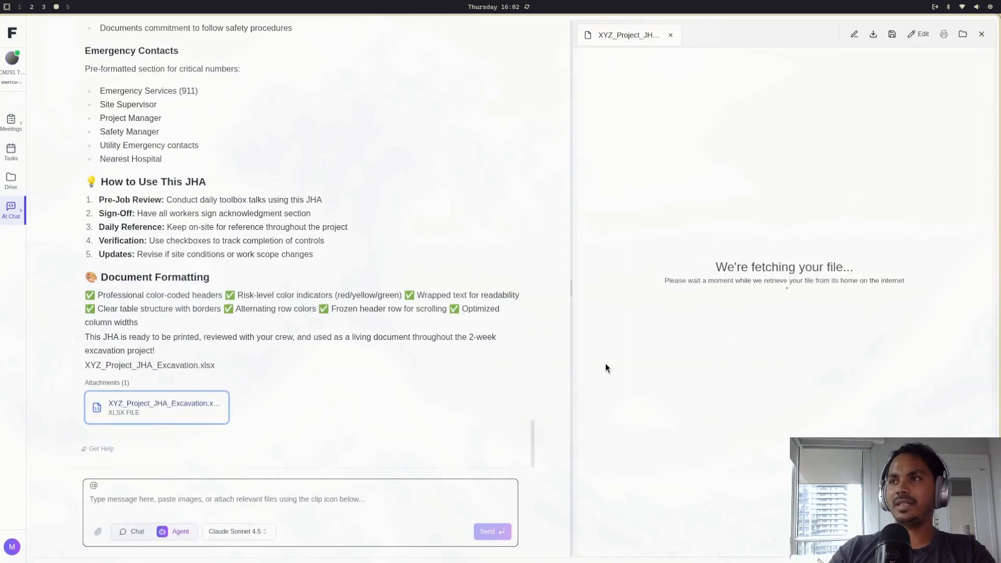
{"action": "scroll", "coordinate": [849, 344], "scroll_direction": "down", "scroll_amount": 15}
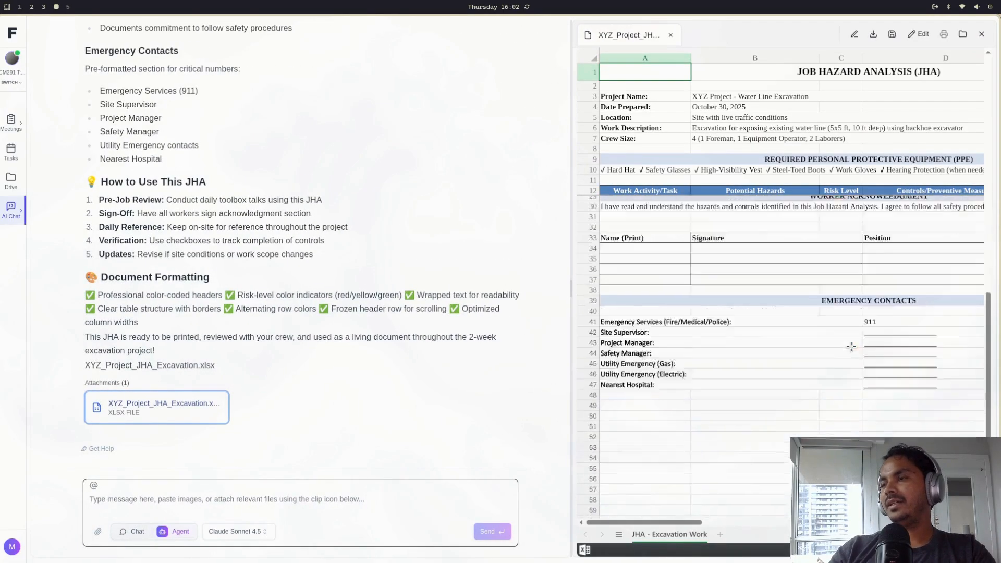
{"action": "scroll", "coordinate": [851, 344], "scroll_direction": "up", "scroll_amount": 15}
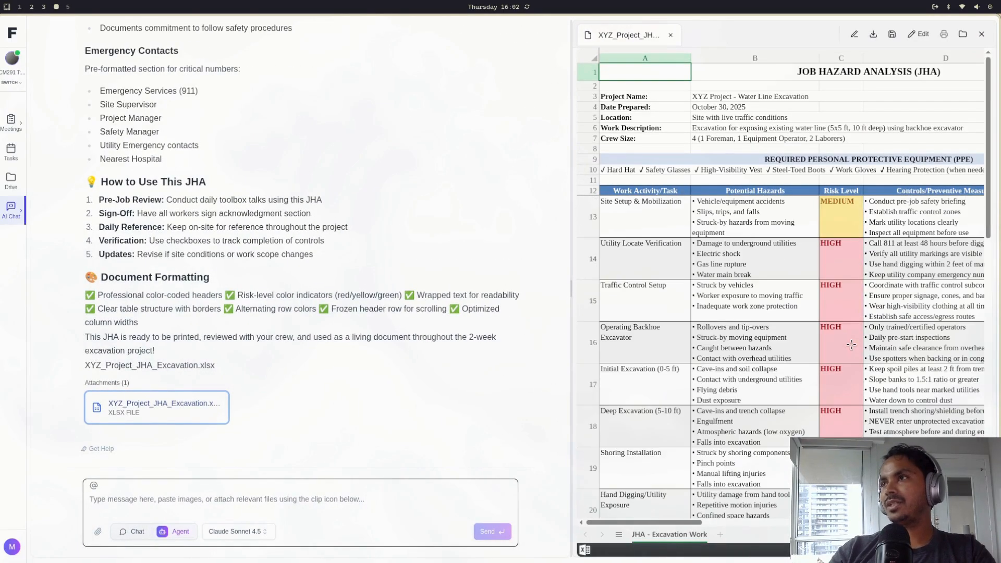
{"action": "left_click", "coordinate": [671, 34]}
Step: Switch to the Expense Sheet Creation chat and preview expense_report.csv, checking its columns through Payment Method and back
{"action": "left_click", "coordinate": [15, 208]}
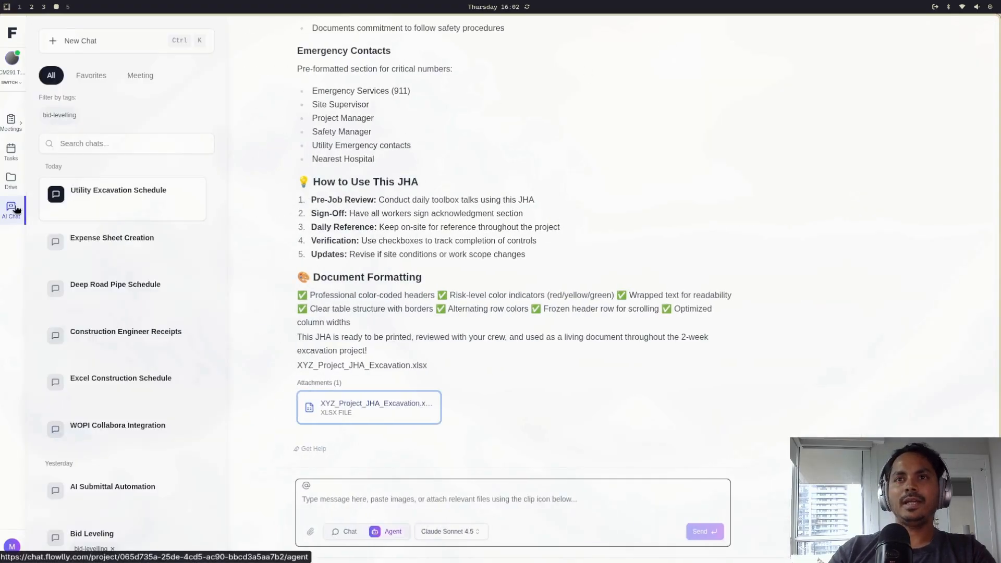
{"action": "left_click", "coordinate": [126, 241]}
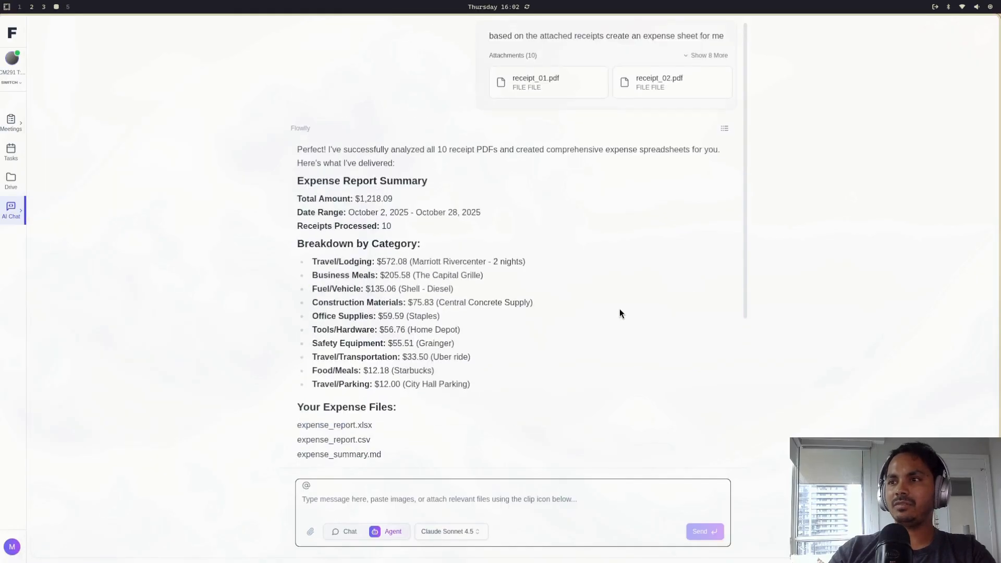
{"action": "left_click", "coordinate": [444, 416]}
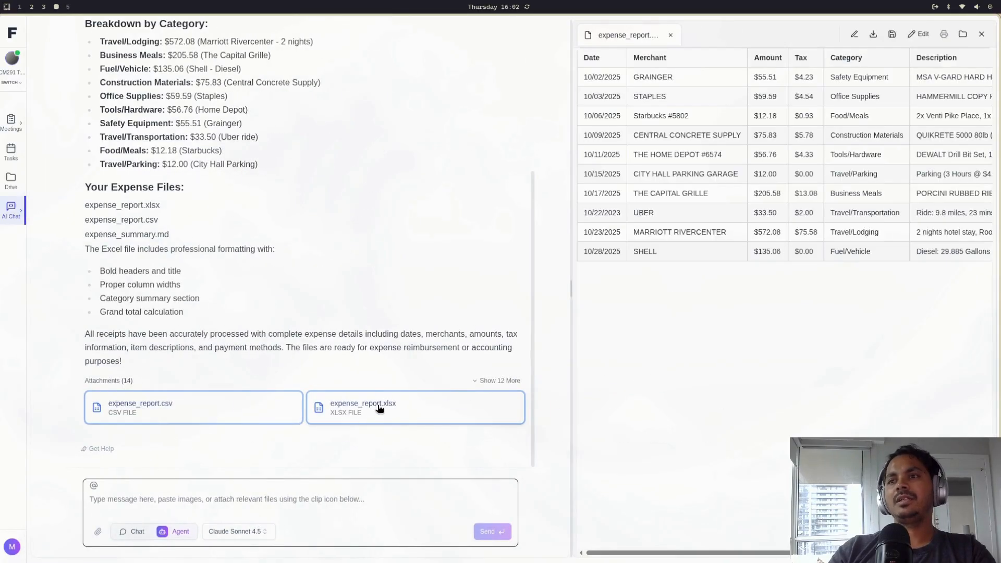
{"action": "scroll", "coordinate": [730, 311], "scroll_direction": "right", "scroll_amount": 5}
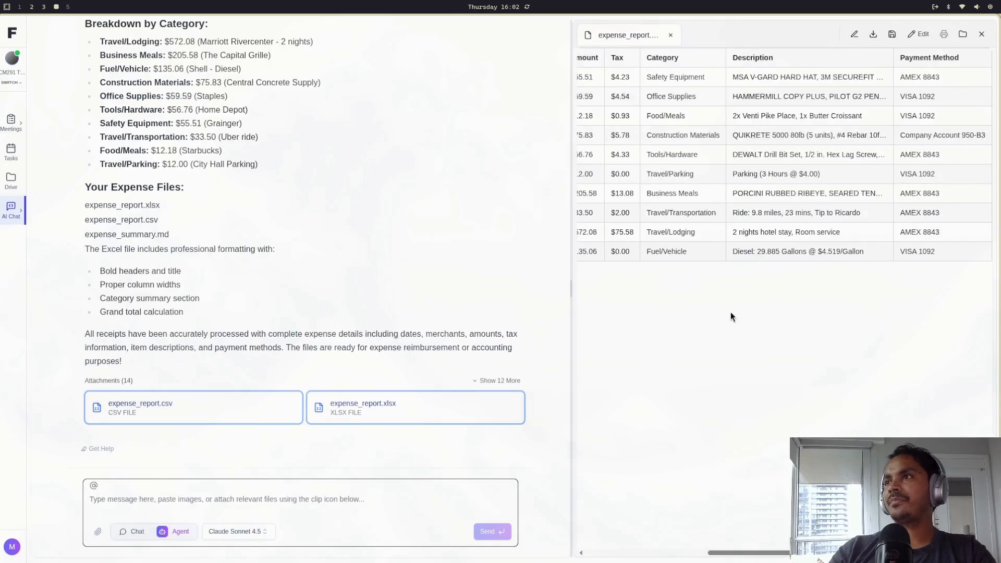
{"action": "scroll", "coordinate": [730, 312], "scroll_direction": "left", "scroll_amount": 5}
Step: Preview expense_report.xlsx from the same chat and close the CSV preview
{"action": "left_click", "coordinate": [367, 407]}
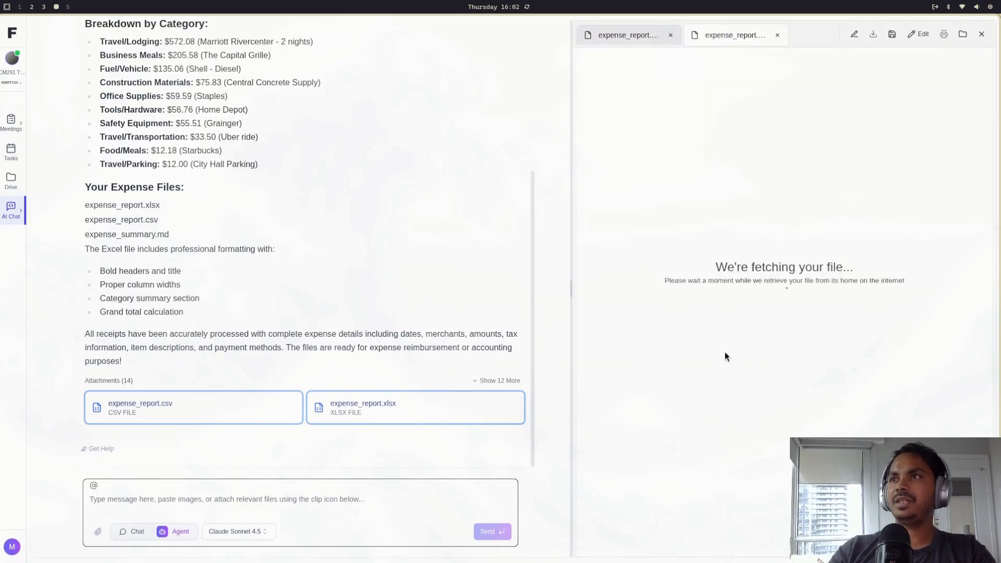
{"action": "left_click", "coordinate": [670, 35]}
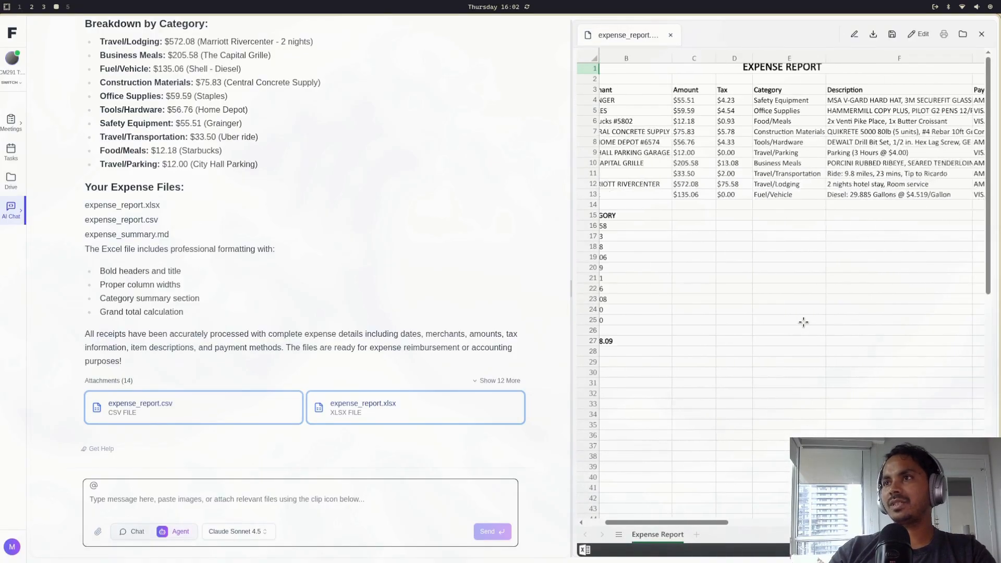